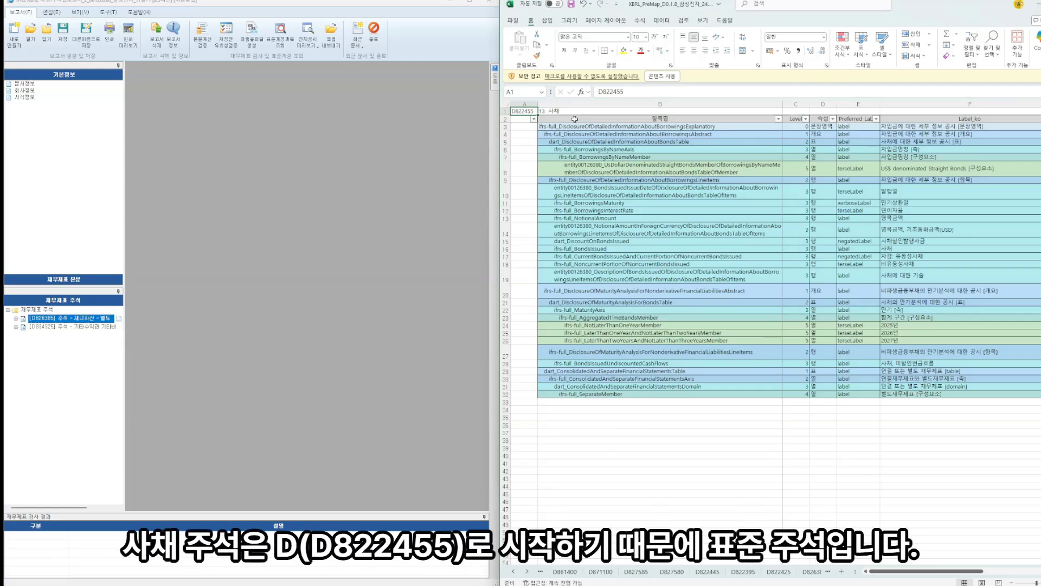
# Import the standard note [D822455] 주석 - 사채 - 별도 into 재무제표 주석 from the note item list, searching by its code
pyautogui.click(633, 93)
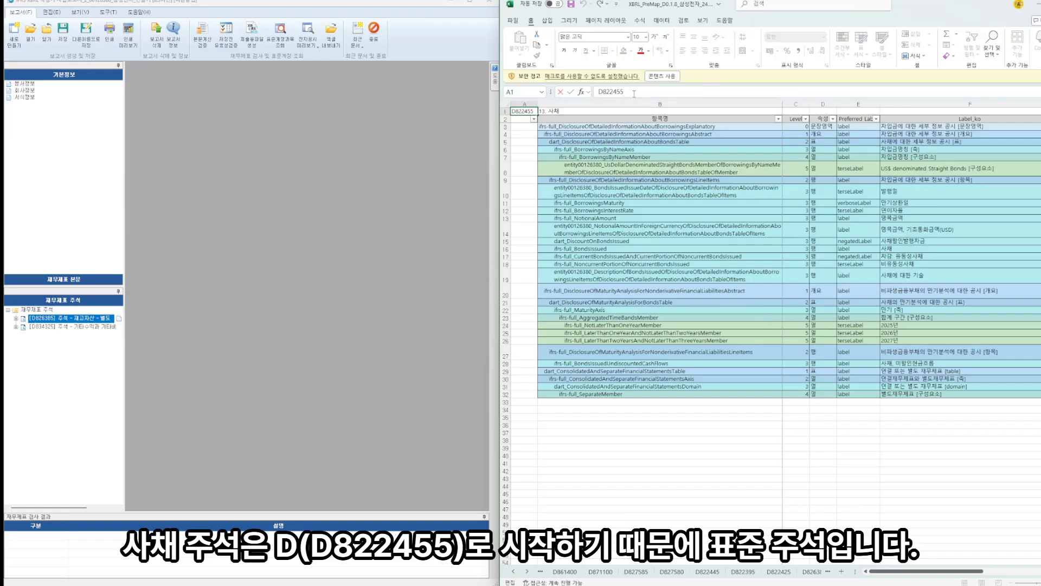
pyautogui.press('Escape')
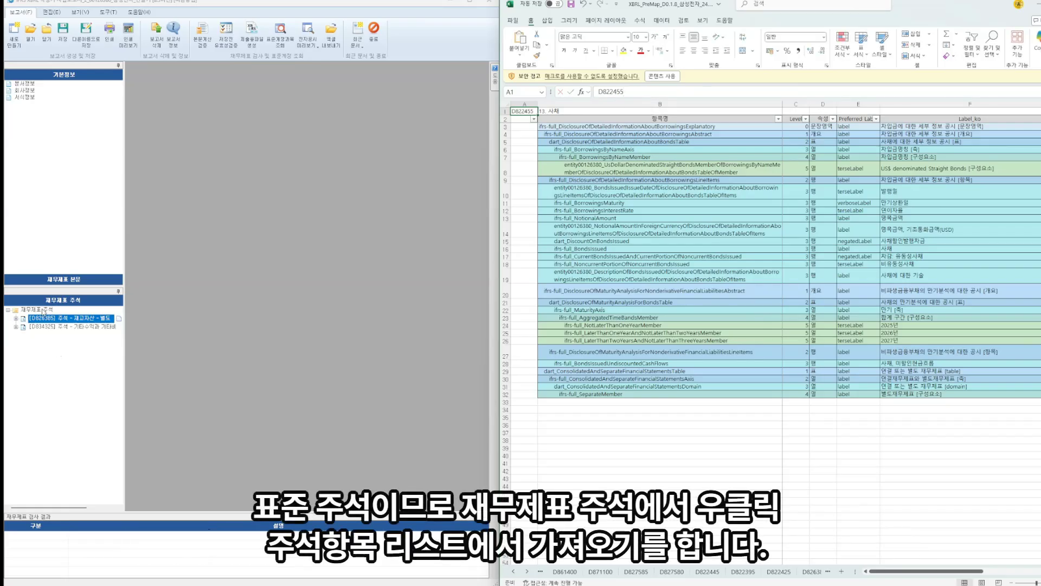
pyautogui.rightClick(44, 311)
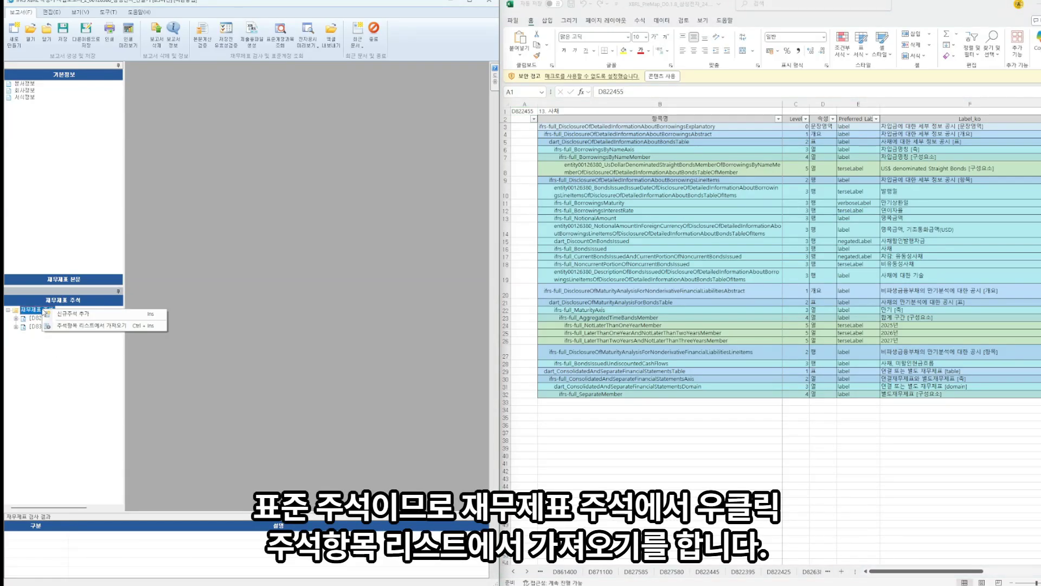
pyautogui.click(87, 326)
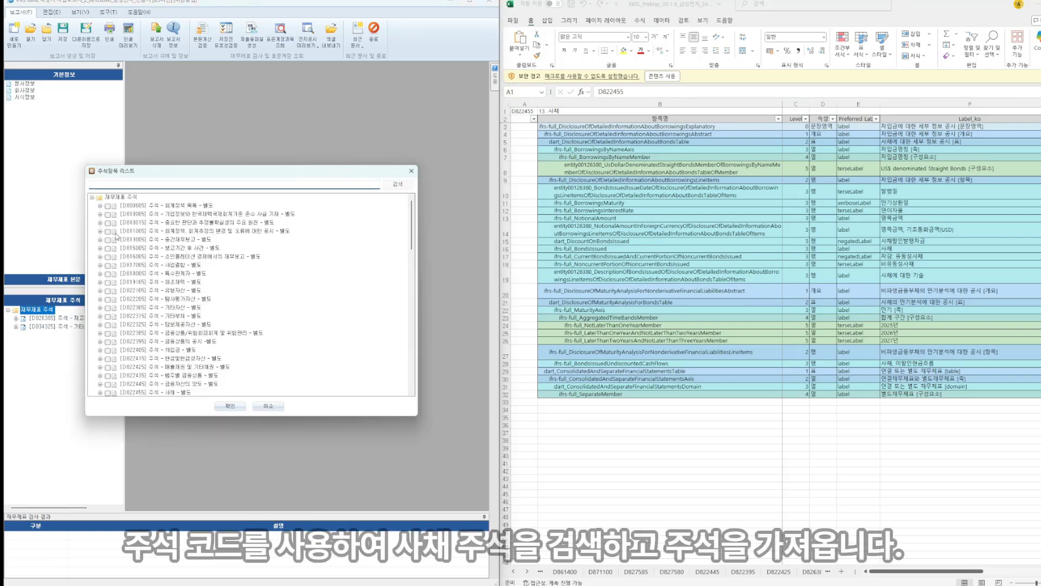
pyautogui.write('D822455')
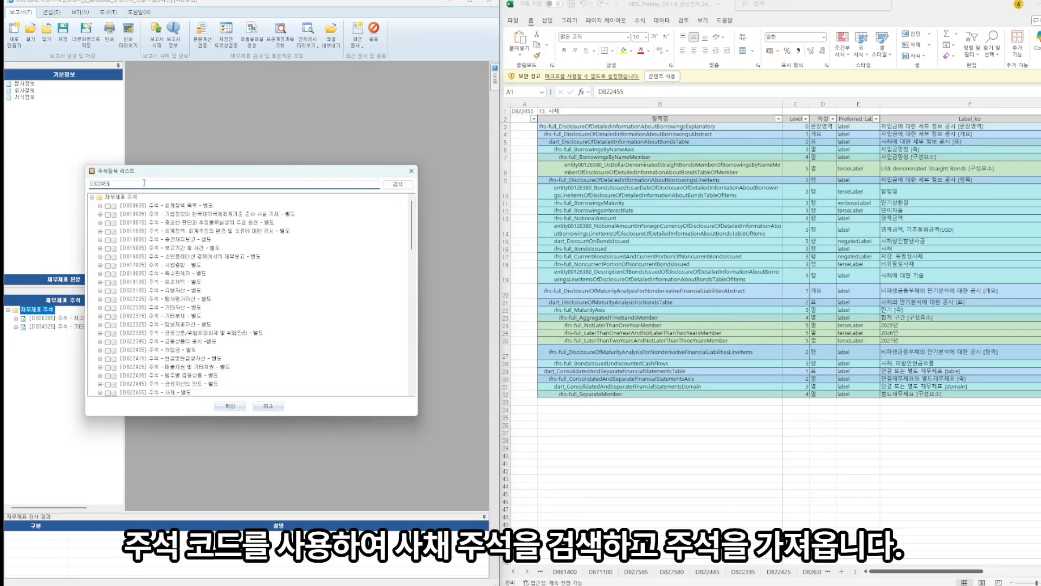
pyautogui.press('Return')
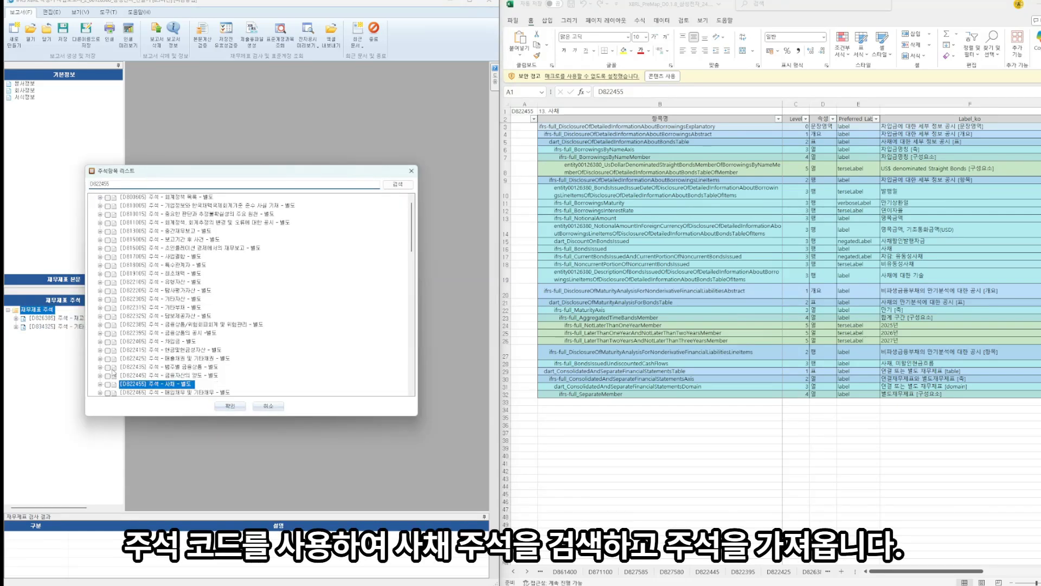
pyautogui.click(107, 385)
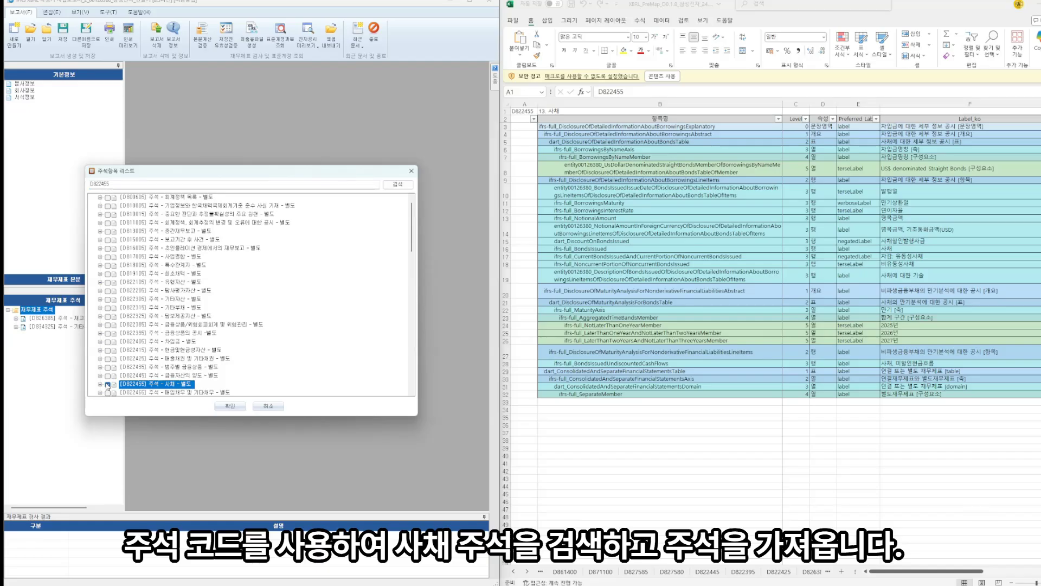
pyautogui.click(225, 408)
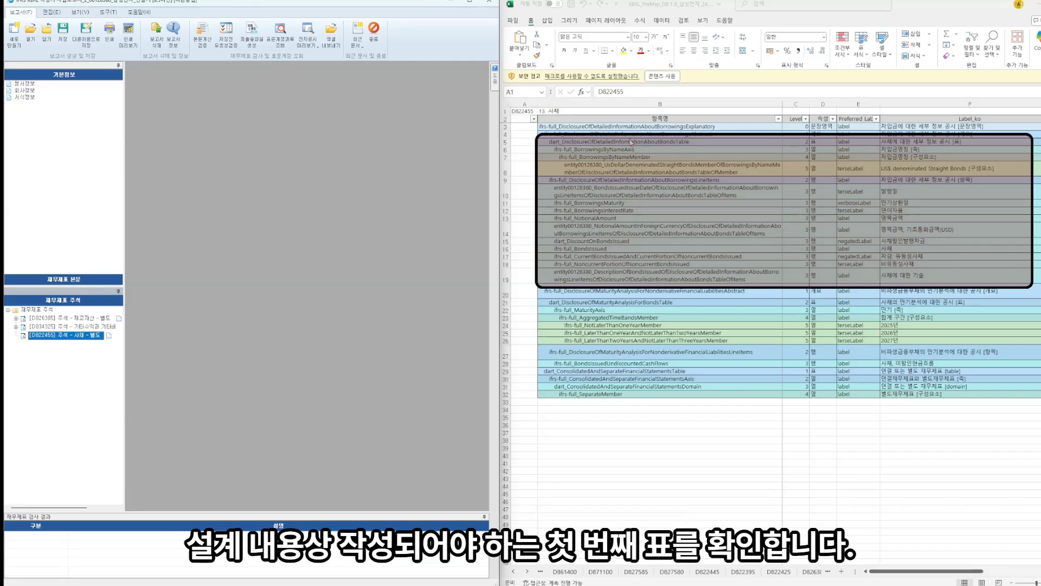
# Check the first bond table's ID and label in the design sheet, and import 사채에 대한 세부 정보 공시 [표] into note D822455
pyautogui.click(738, 144)
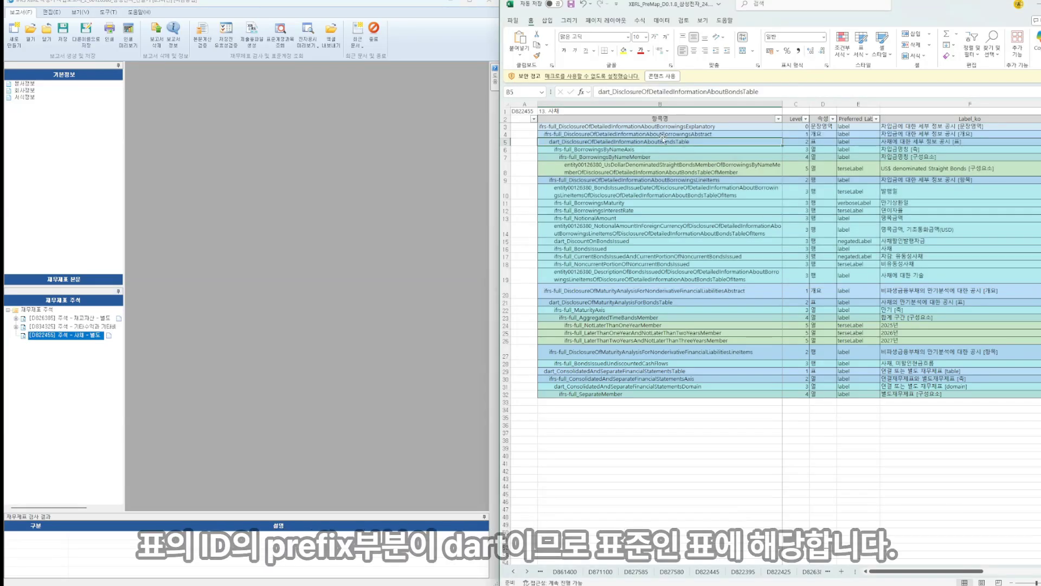
pyautogui.moveTo(610, 93); pyautogui.dragTo(590, 96)
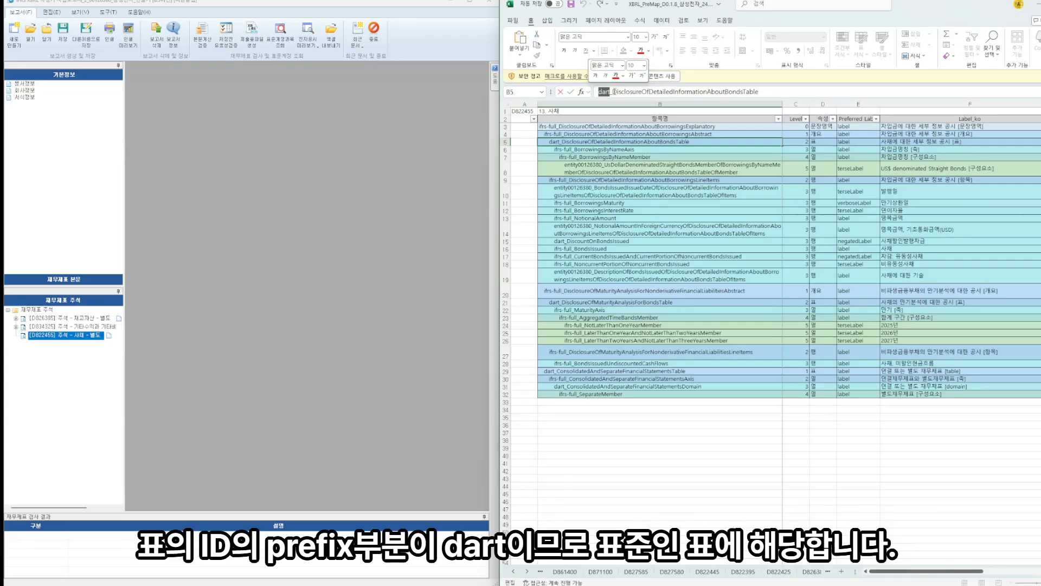
pyautogui.click(914, 143)
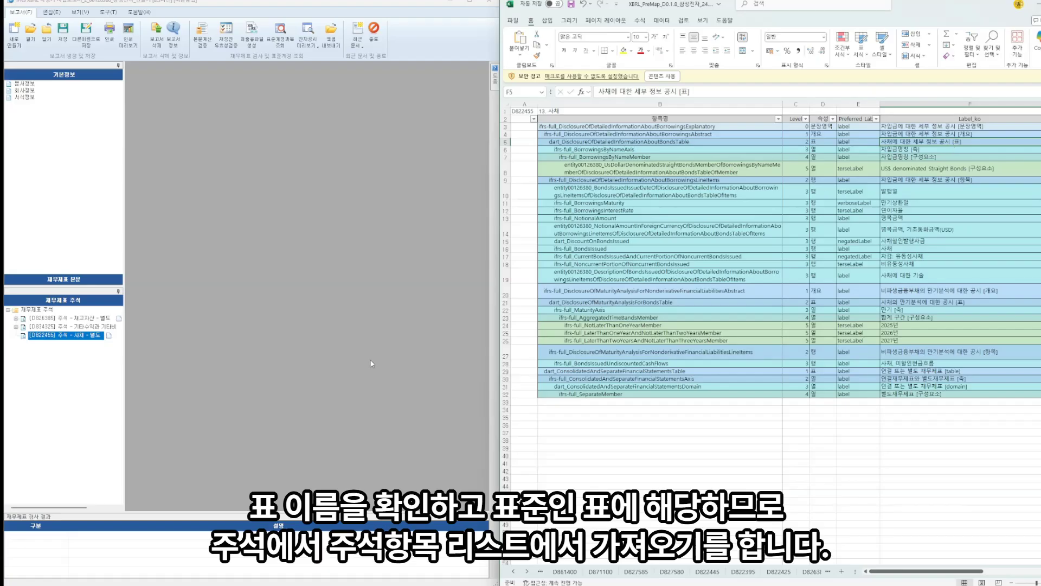
pyautogui.rightClick(64, 334)
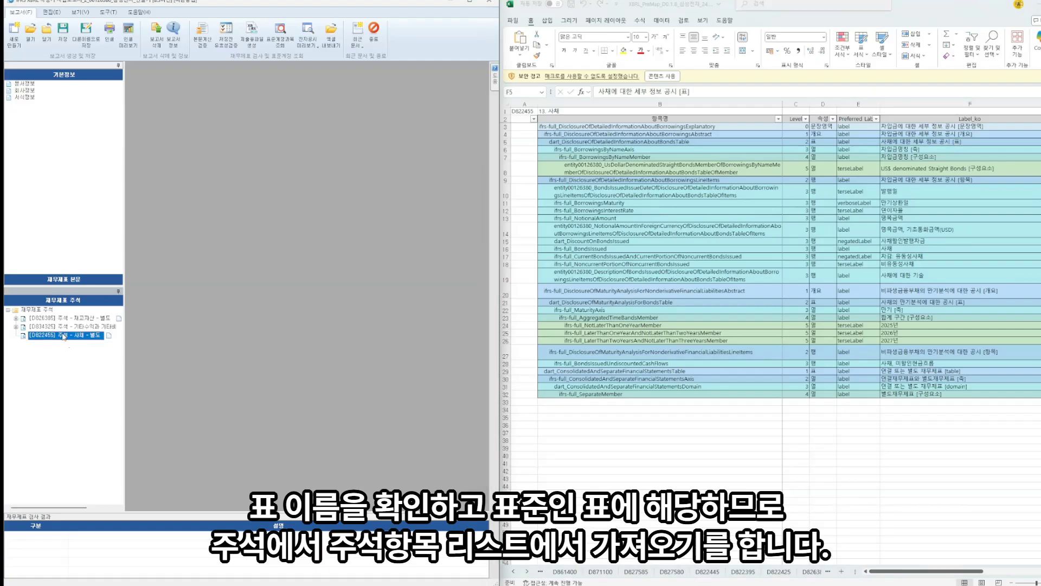
pyautogui.click(120, 433)
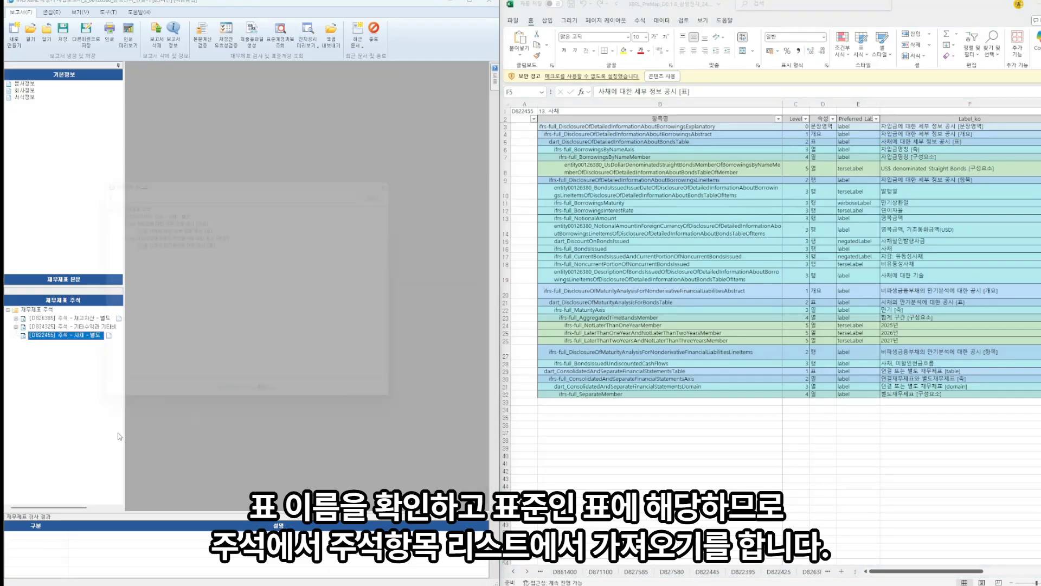
pyautogui.click(123, 223)
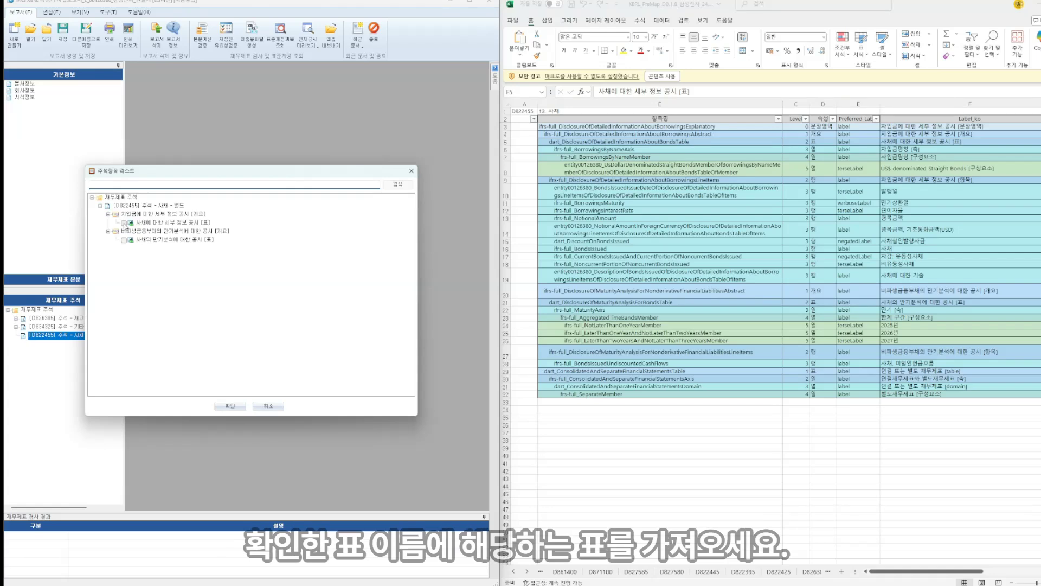
pyautogui.click(232, 407)
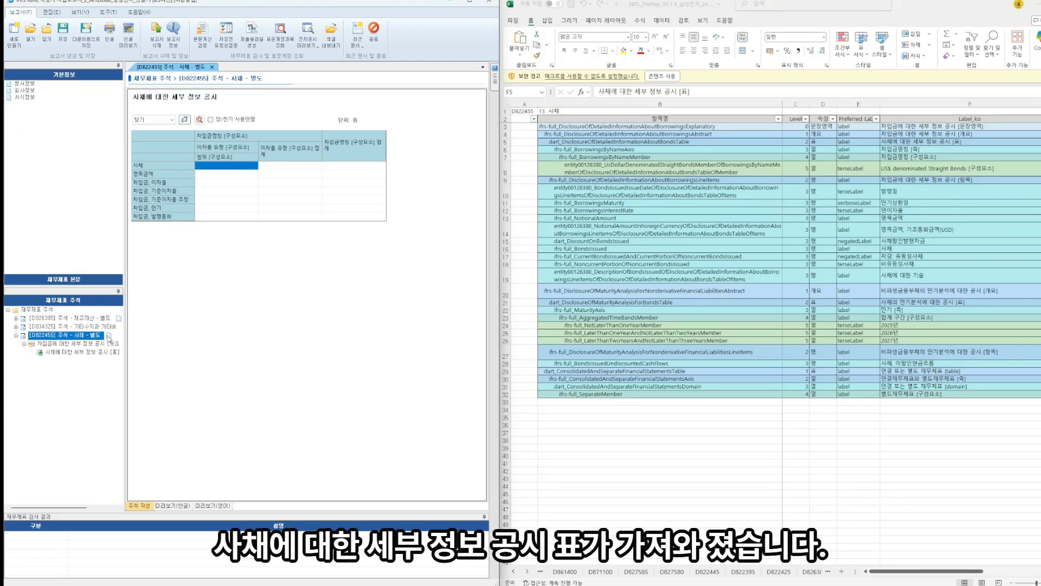
# Open the detailed item properties of the bond details table and set its unit to 백만원
pyautogui.click(200, 123)
pyautogui.click(172, 274)
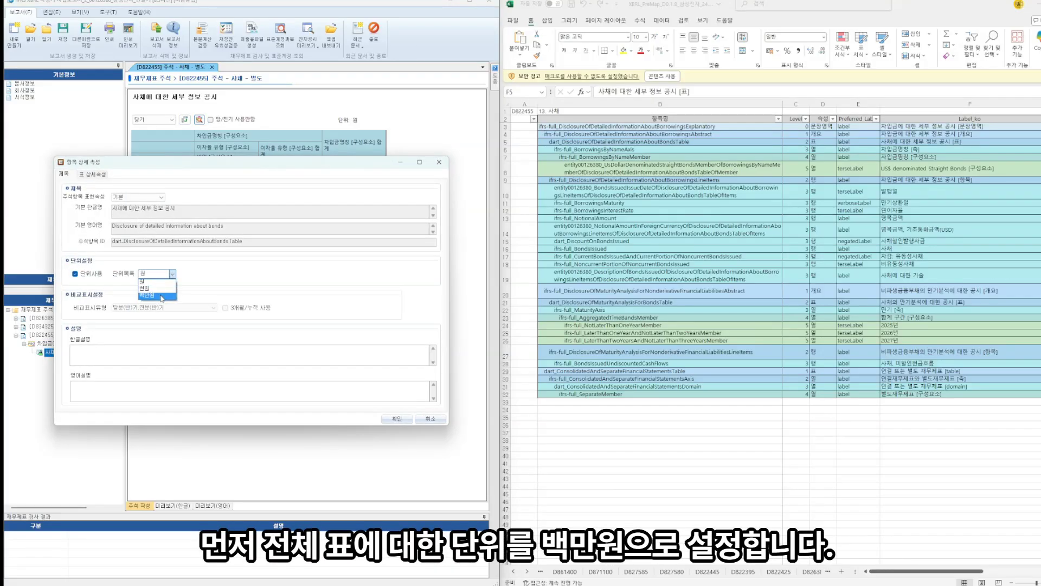
pyautogui.click(161, 296)
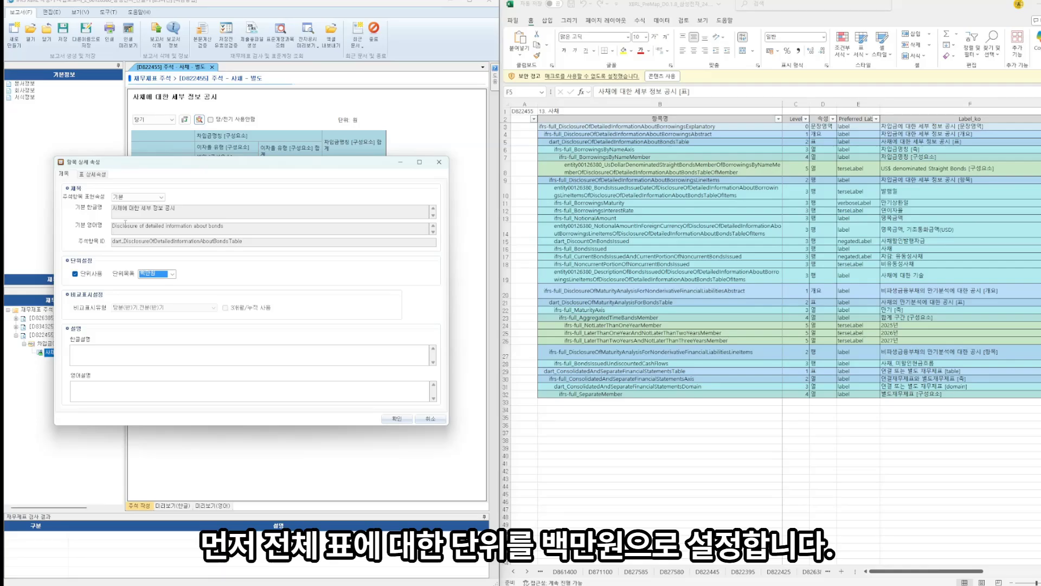
# Compare the bond table's column axis and 차입금명칭 [구성요소] with the design sheet, including the custom member's ID prefix
pyautogui.click(96, 174)
pyautogui.click(94, 190)
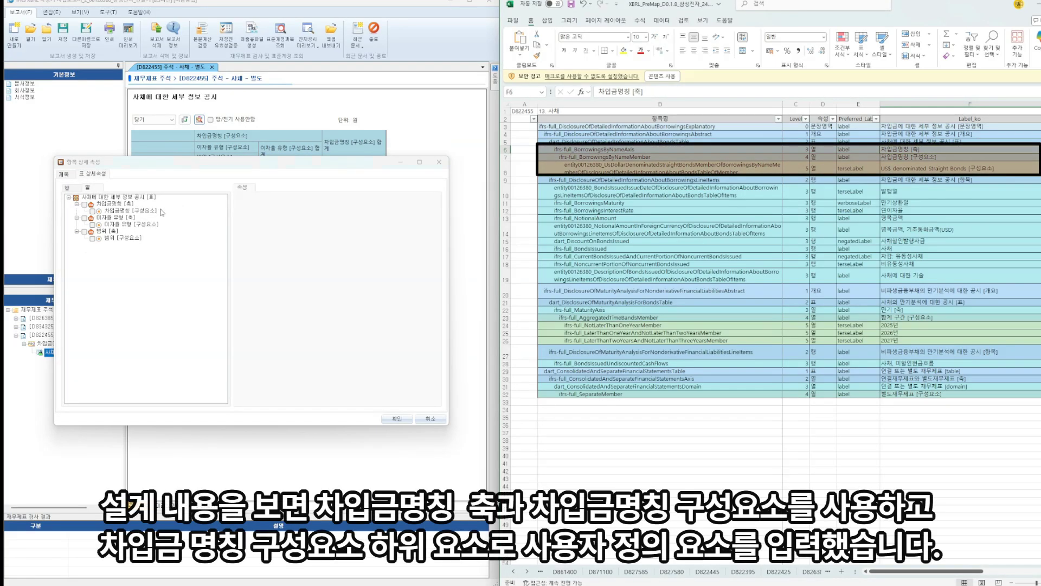
pyautogui.click(112, 206)
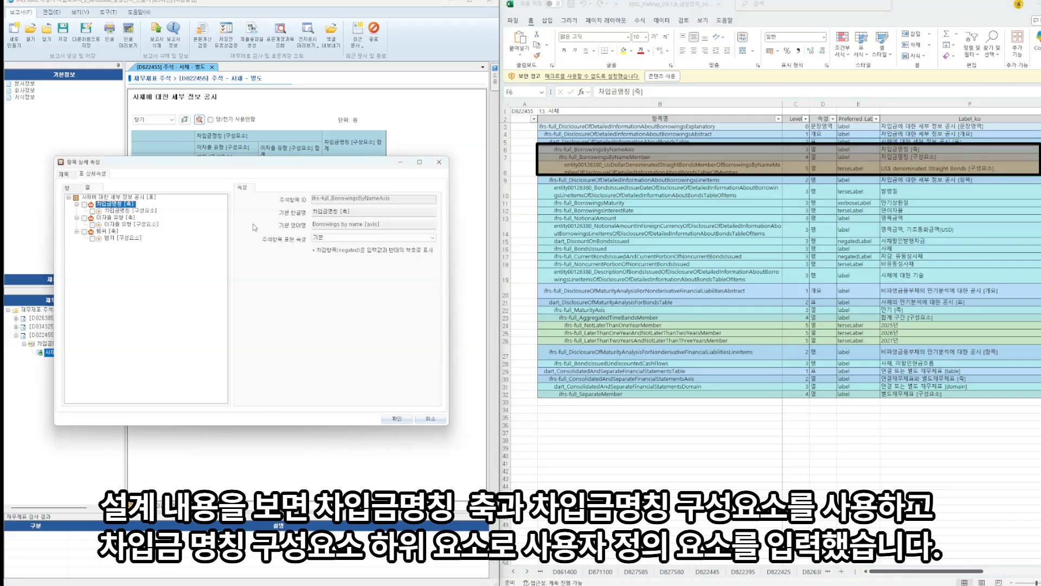
pyautogui.click(927, 157)
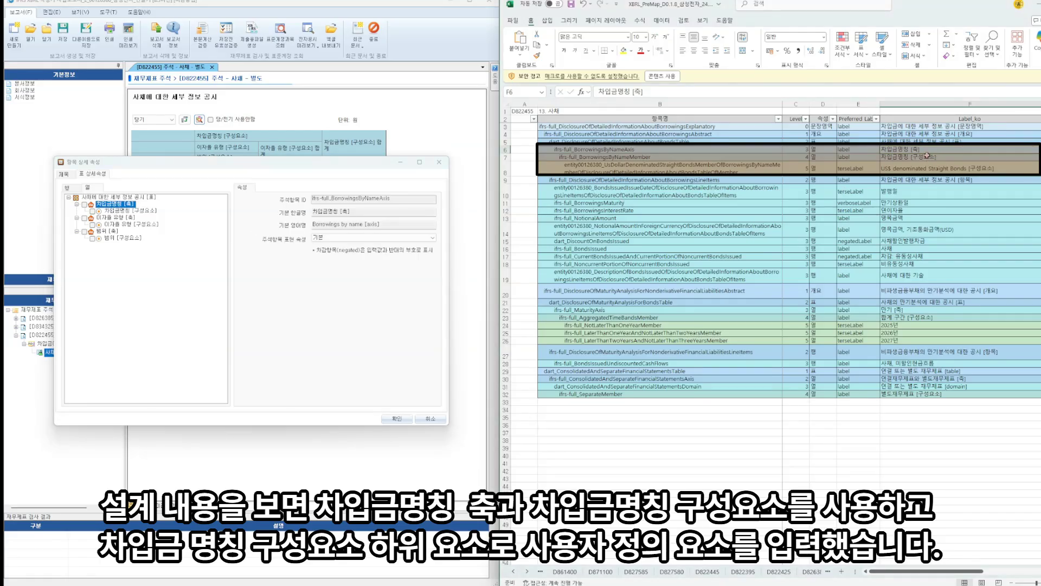
pyautogui.click(145, 212)
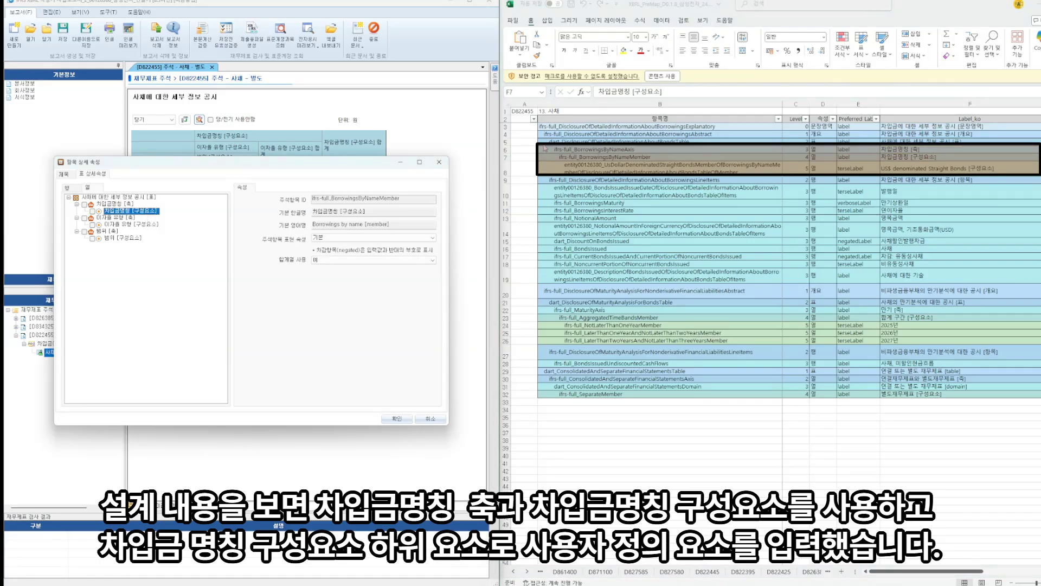
pyautogui.click(898, 170)
pyautogui.click(906, 171)
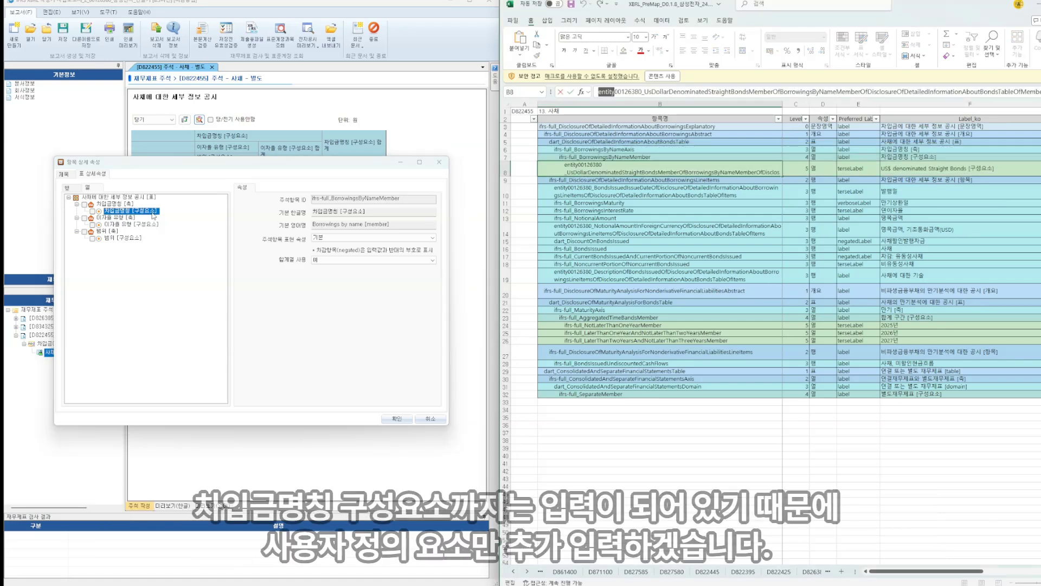
pyautogui.press('Escape')
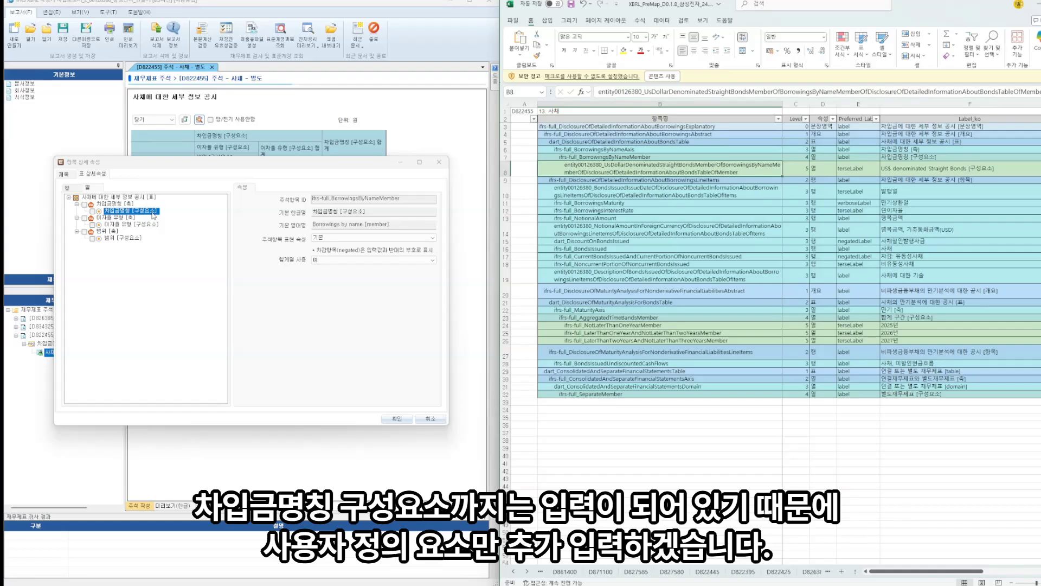
# Add a custom member under 차입금명칭 [구성요소] with the Korean name "US$ denominated Straight Bonds [구성요소]"
pyautogui.click(153, 216)
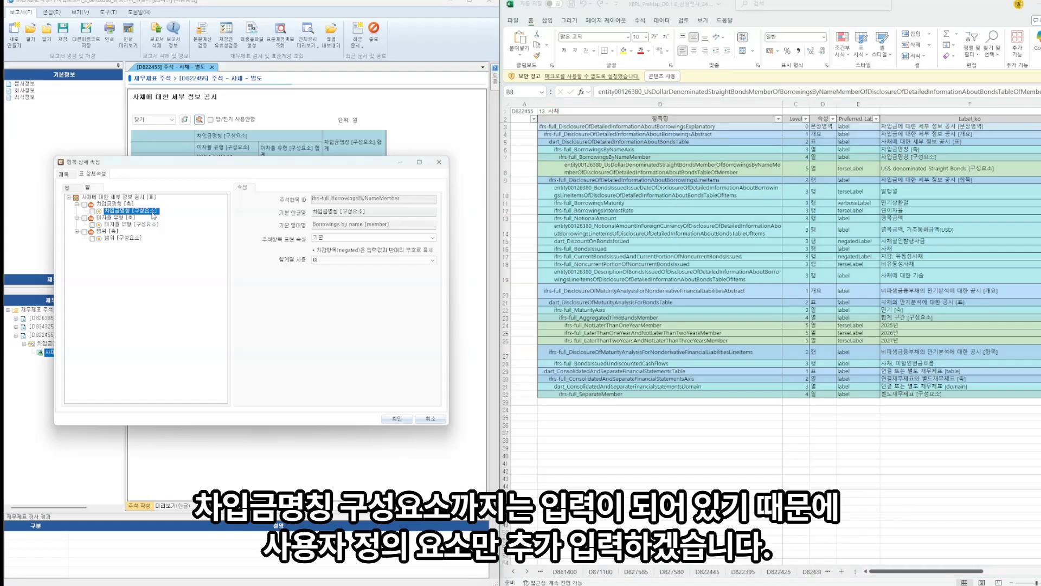
pyautogui.rightClick(154, 215)
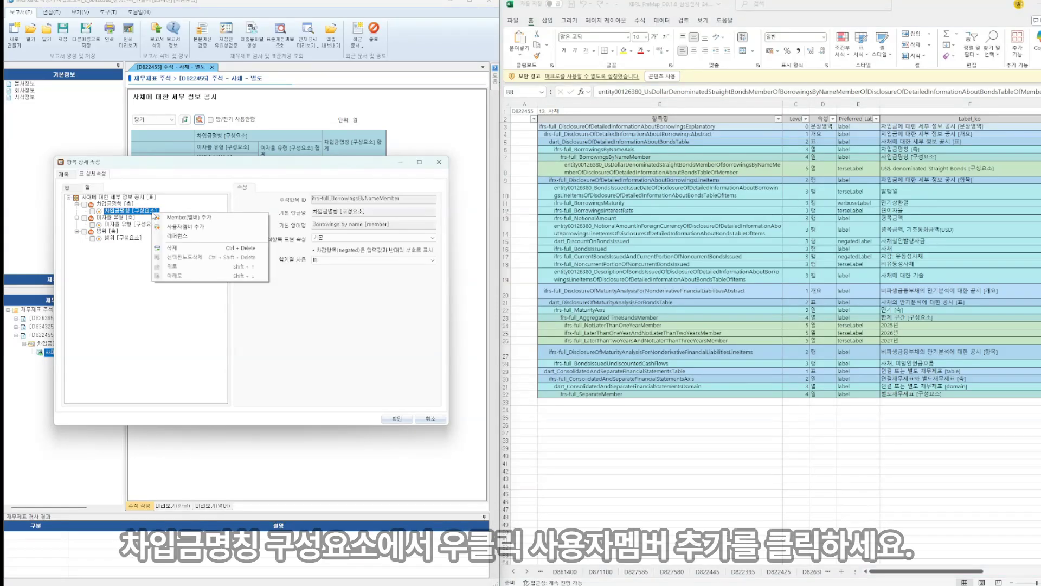
pyautogui.click(200, 230)
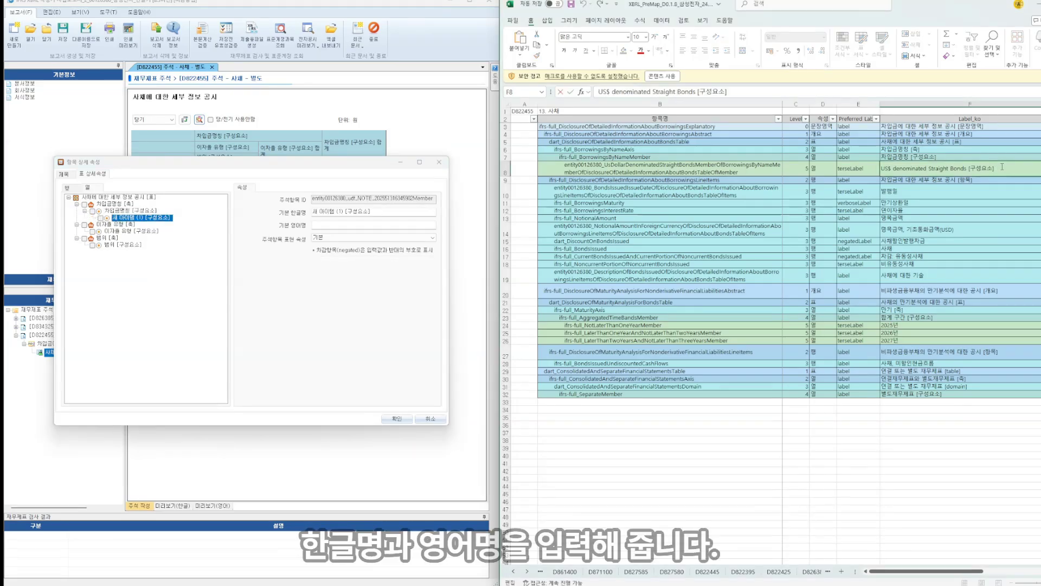
pyautogui.moveTo(379, 211); pyautogui.dragTo(304, 211)
pyautogui.write('US$ denominated Straight Bonds [구성요소]')
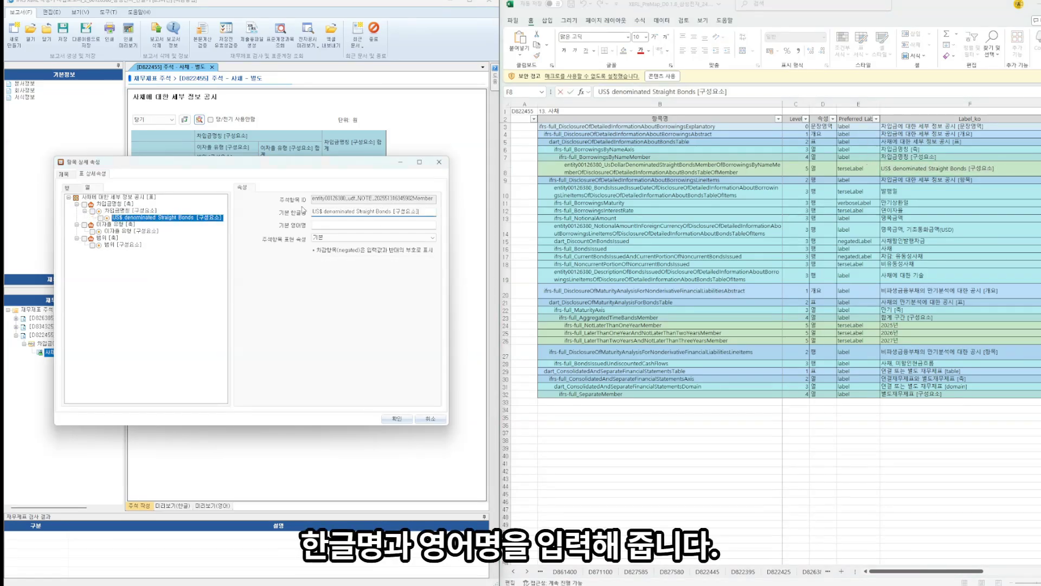
# Set the custom member's English name to "US dollar denominated straight bonds [member]", copied from the design sheet
pyautogui.click(658, 221)
pyautogui.press('Tab')
pyautogui.press('F2')
pyautogui.hotkey('ctrl', 'a')
pyautogui.hotkey('ctrl', 'c')
pyautogui.click(374, 224)
pyautogui.hotkey('ctrl', 'v')
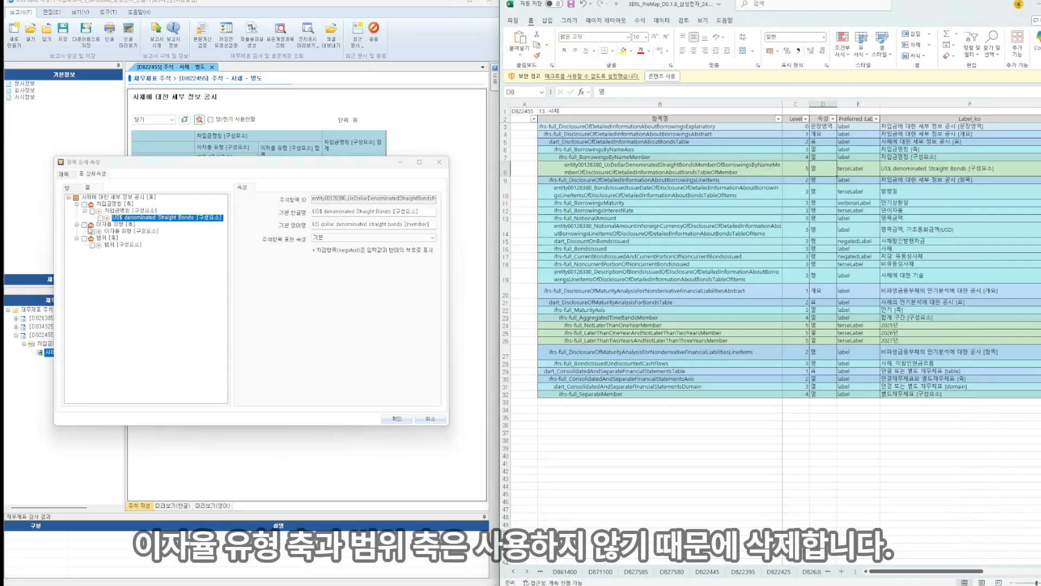
# Delete the unused 이자율 유형 [축] and 범위 [축] with their members from the table's columns
pyautogui.click(85, 224)
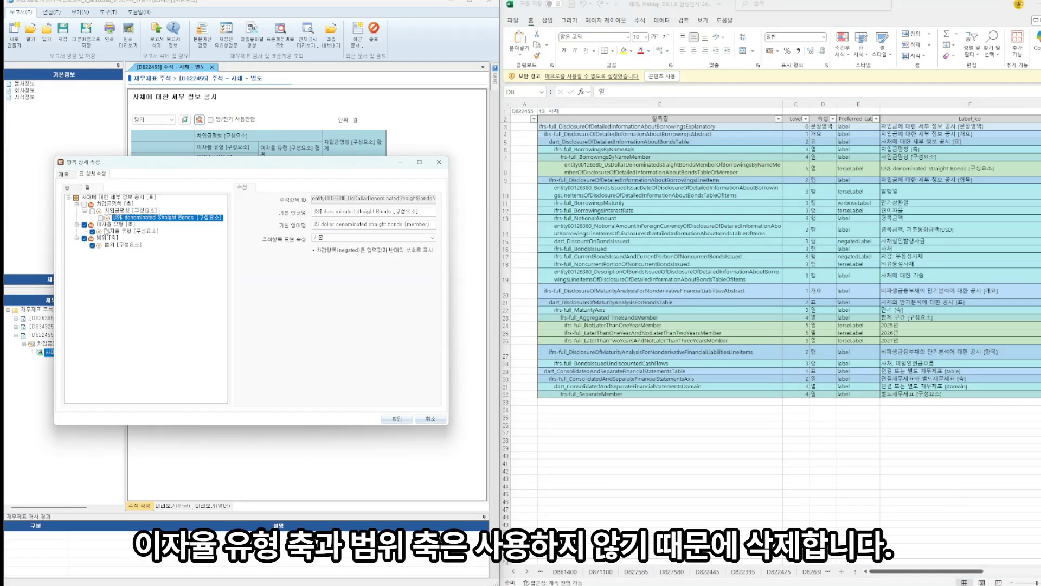
pyautogui.rightClick(106, 226)
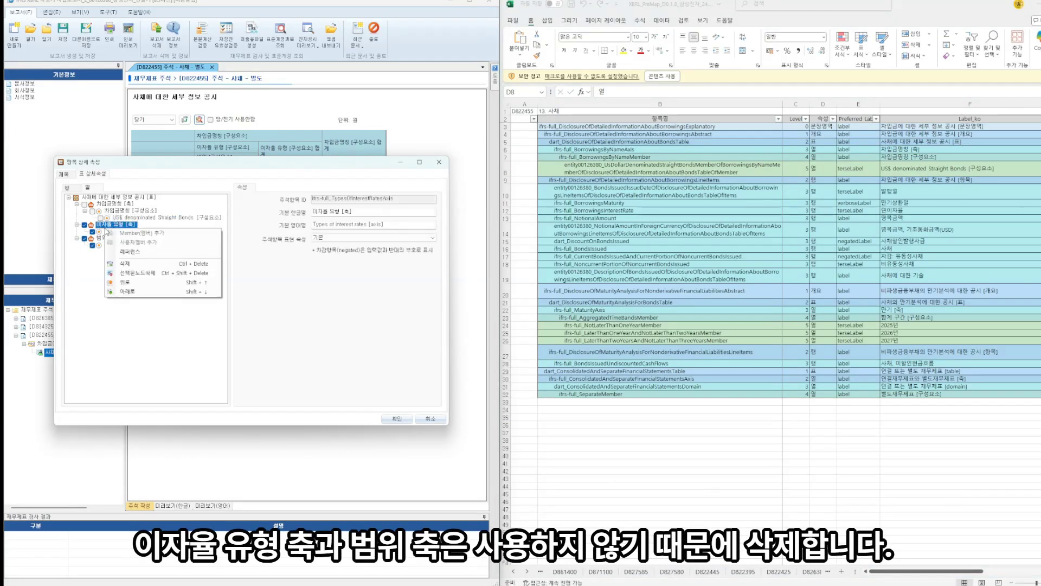
pyautogui.click(159, 274)
pyautogui.click(548, 326)
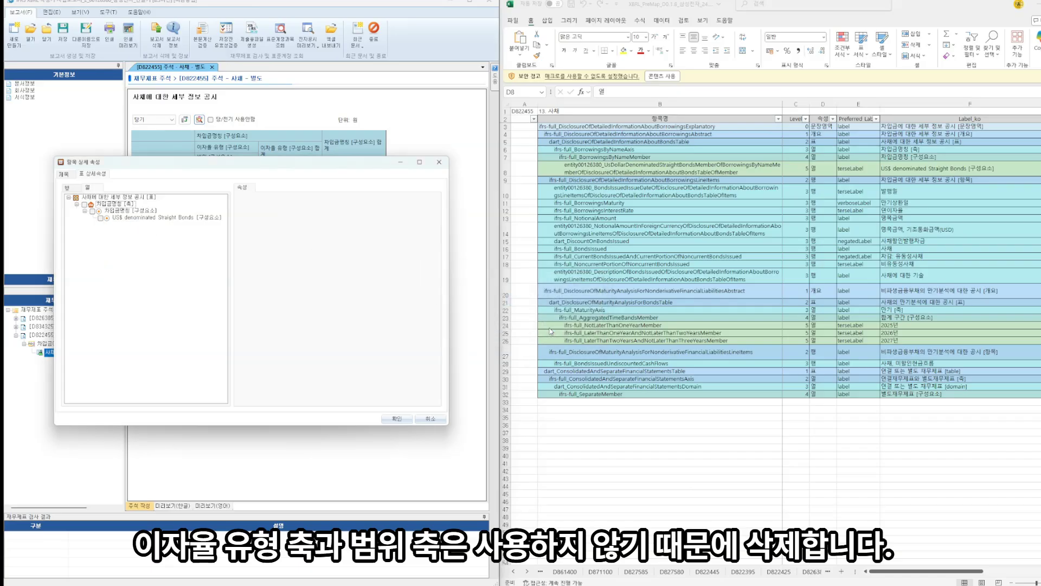
# Review the properties of each imported row item under 차입금에 대한 세부 정보 공시 [항목] and compare them with the design sheet's row elements
pyautogui.click(73, 190)
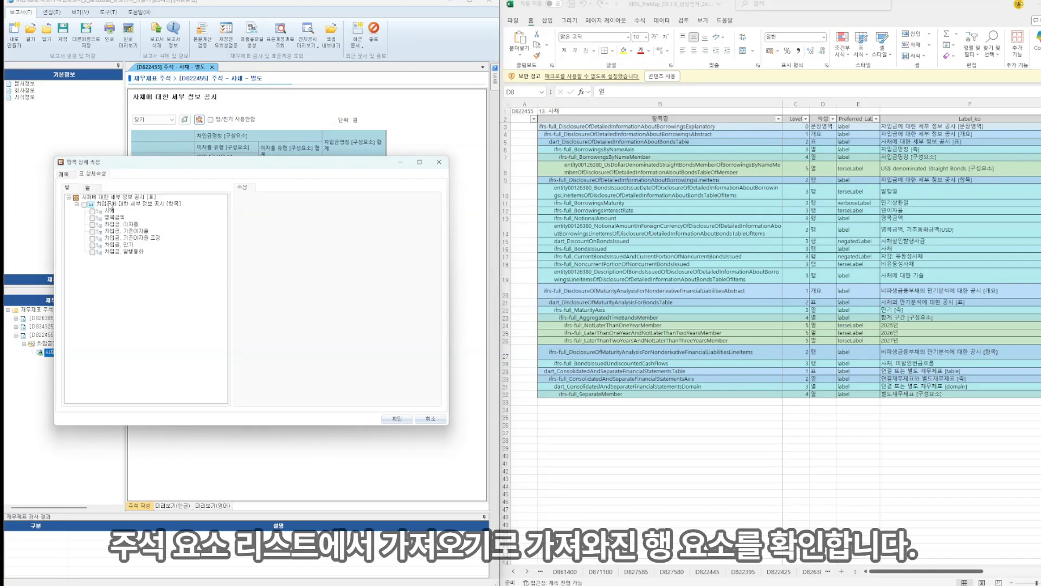
pyautogui.click(111, 204)
pyautogui.press('Down')
pyautogui.press('Down')
pyautogui.press('Down')
pyautogui.press('Down')
pyautogui.press('Down')
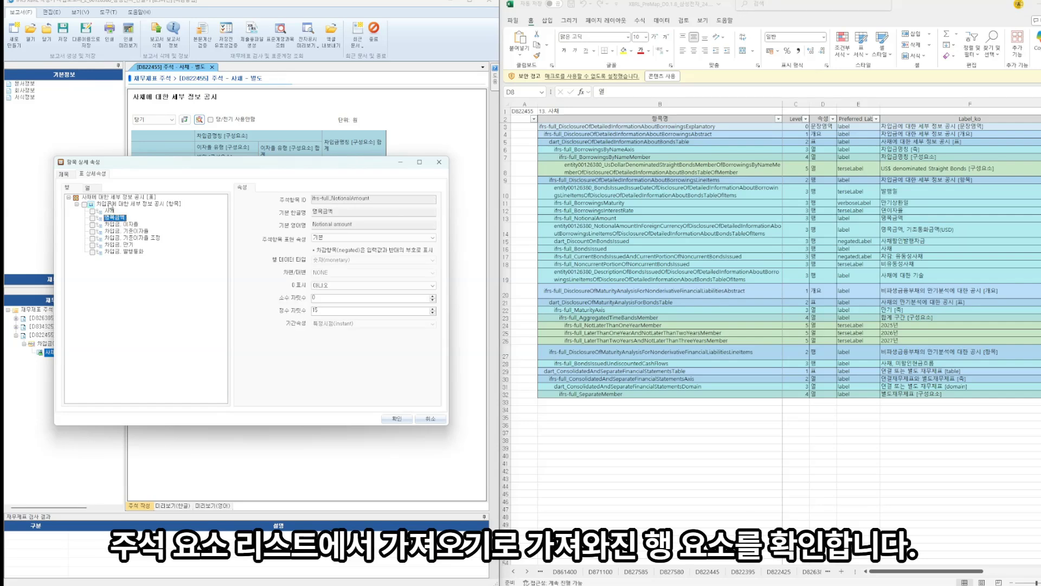
pyautogui.press('Down')
pyautogui.press('Down')
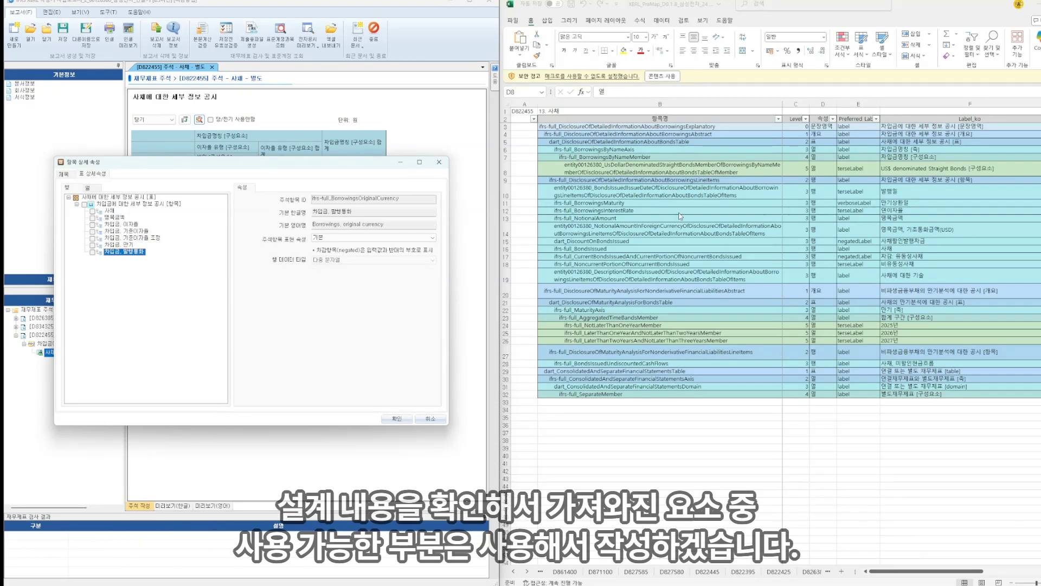
pyautogui.click(641, 201)
pyautogui.click(627, 203)
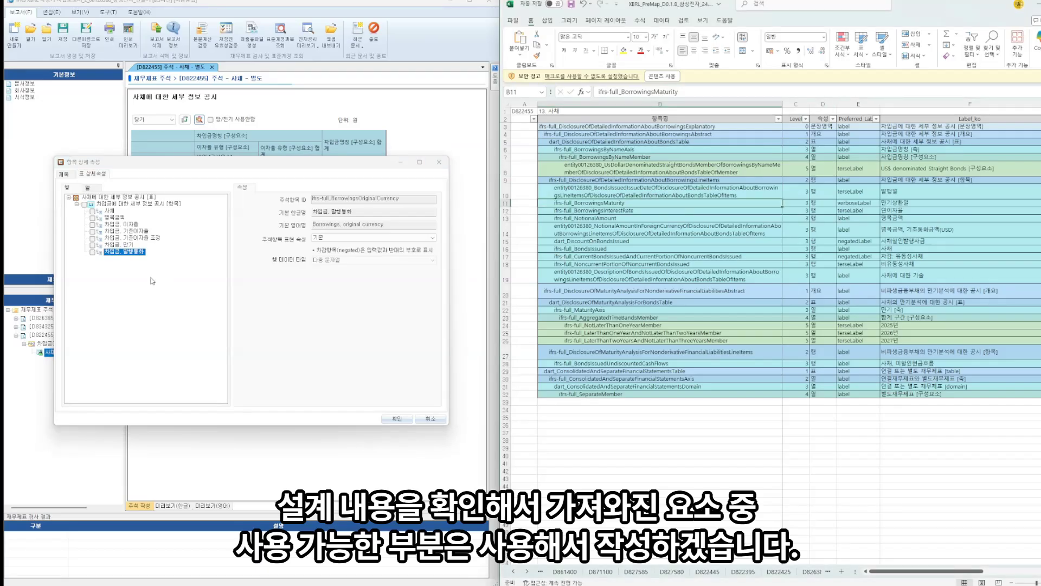
# Move the row item 차입금, 만기 up to the first position under 차입금에 대한 세부 정보 공시 [항목]
pyautogui.click(125, 245)
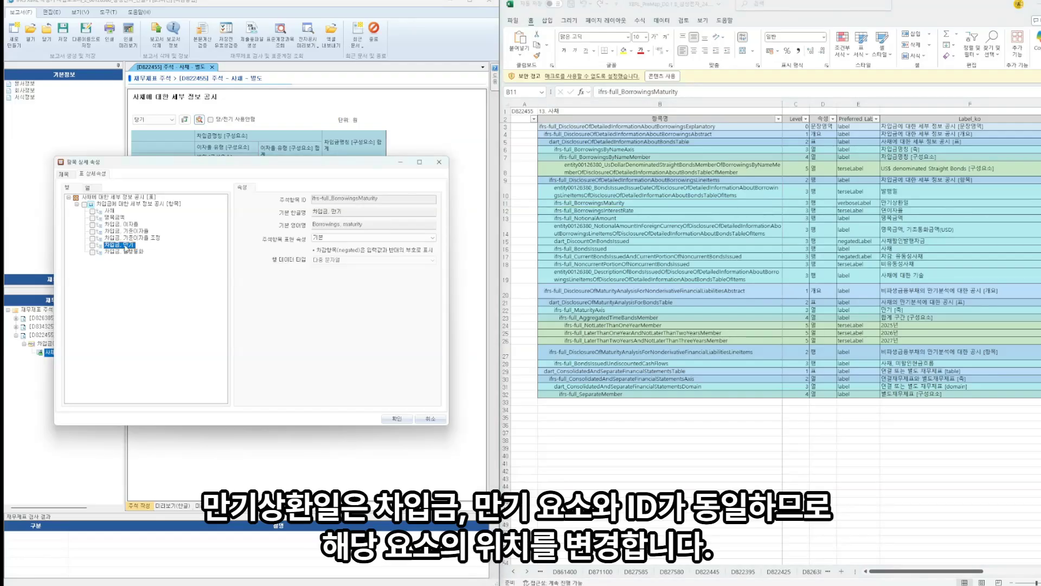
pyautogui.hotkey('ctrl', 'Up')
pyautogui.hotkey('ctrl', 'Up')
pyautogui.hotkey('ctrl', 'Up')
pyautogui.hotkey('ctrl', 'Up')
pyautogui.hotkey('ctrl', 'Up')
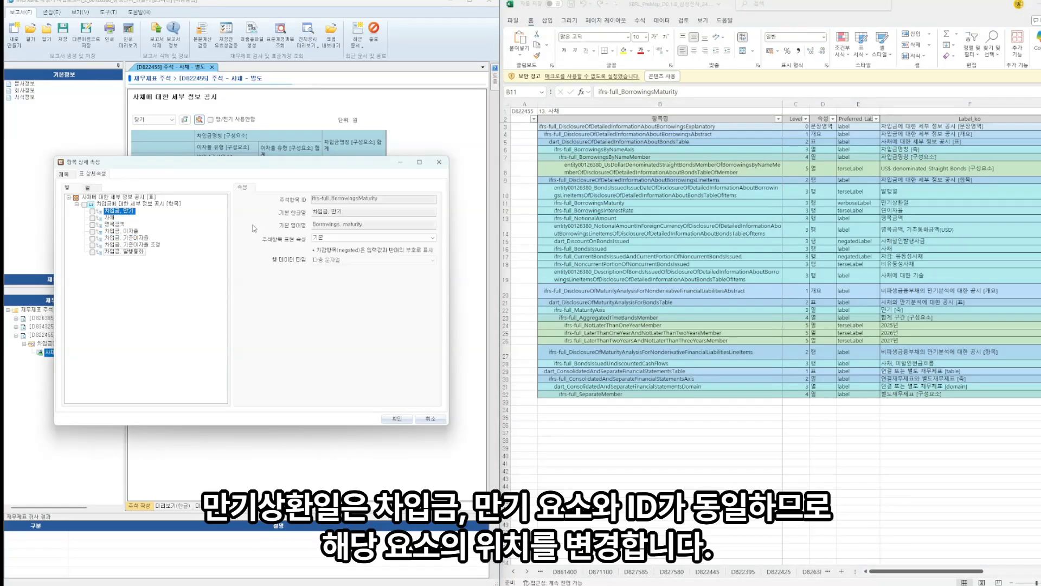
# Reorder the row items so that 차입금, 이자율 and 명목금액 follow 차입금, 만기, ahead of 사채
pyautogui.click(127, 231)
pyautogui.hotkey('ctrl', 'Up')
pyautogui.hotkey('ctrl', 'Up')
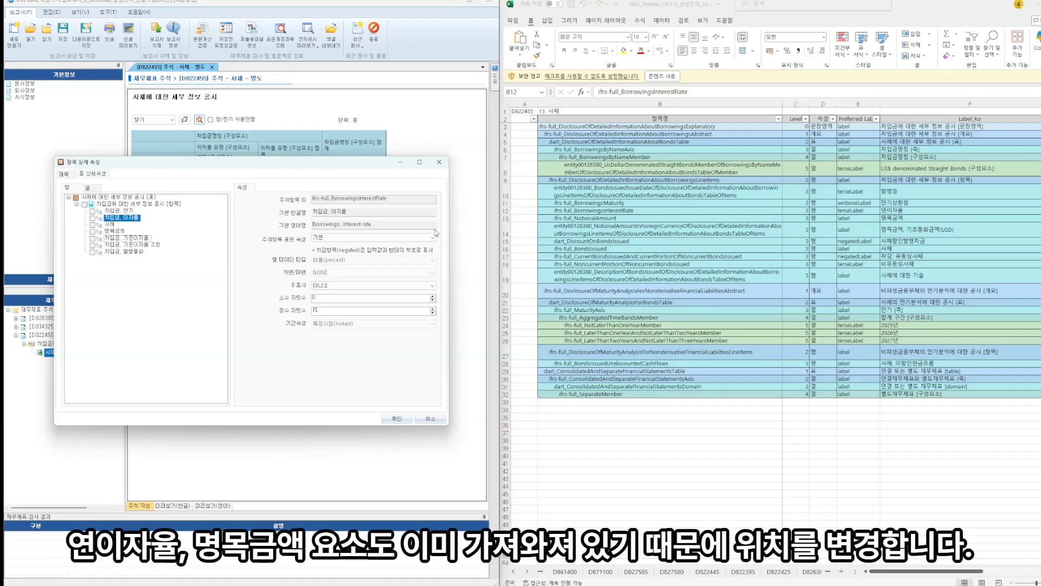
pyautogui.click(121, 232)
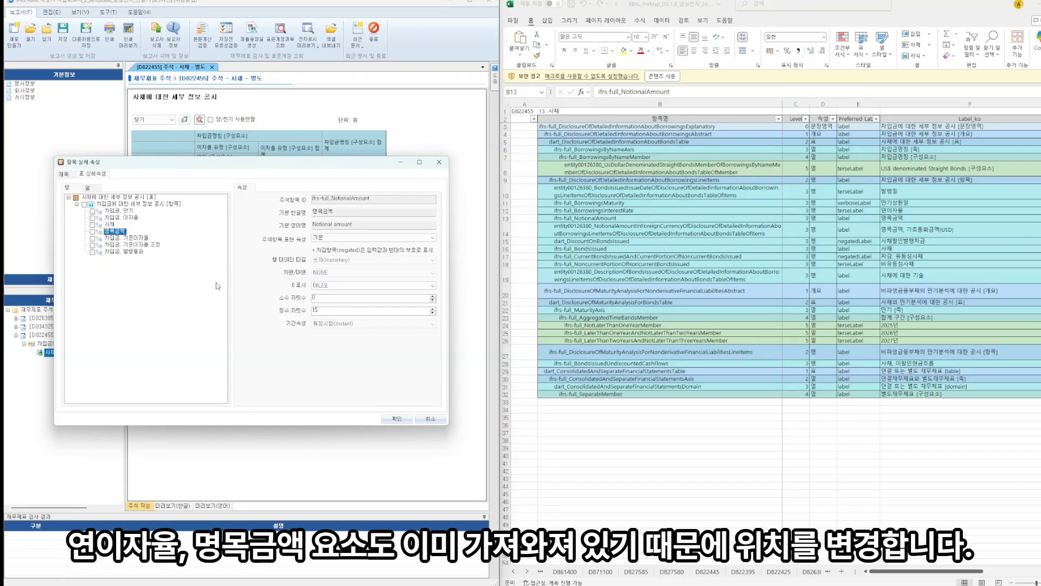
pyautogui.hotkey('ctrl', 'Up')
# Add the existing element 사채할인발행차금 to the row items, finding it by the element name DiscountOnBondsIssued from the design sheet
pyautogui.click(660, 241)
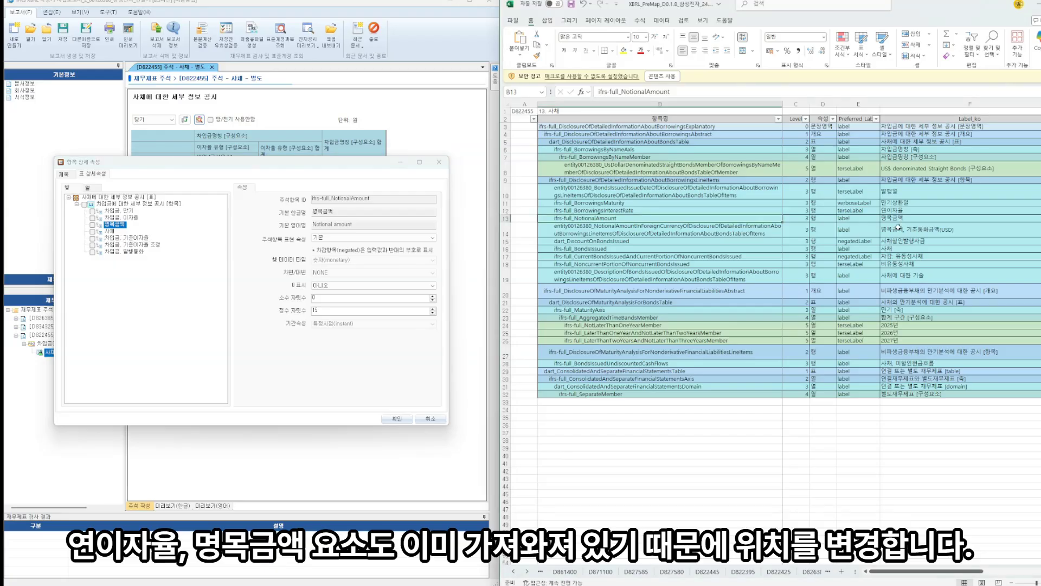
pyautogui.click(151, 206)
pyautogui.rightClick(150, 207)
pyautogui.click(188, 211)
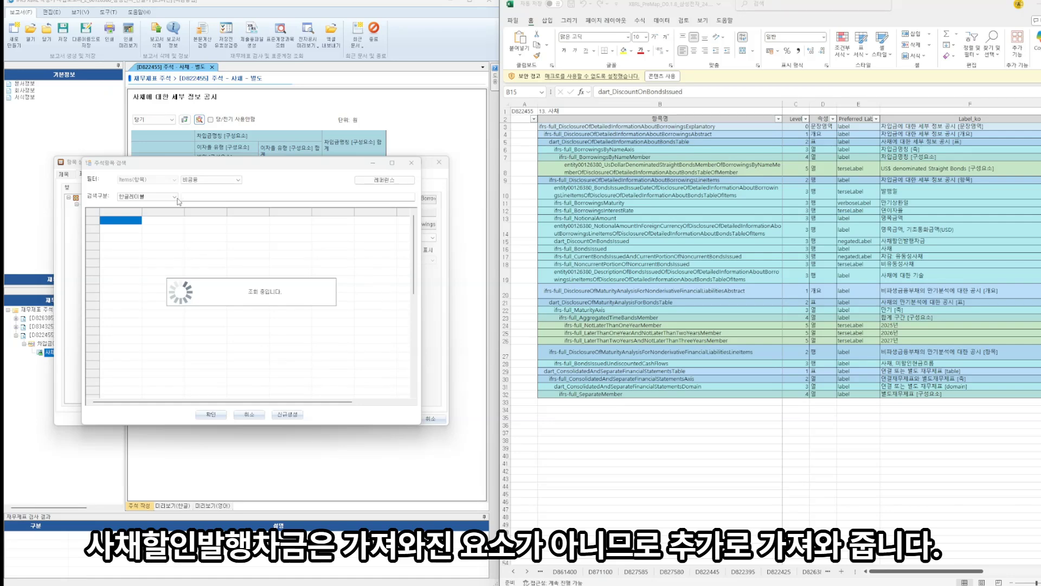
pyautogui.click(173, 197)
pyautogui.click(142, 216)
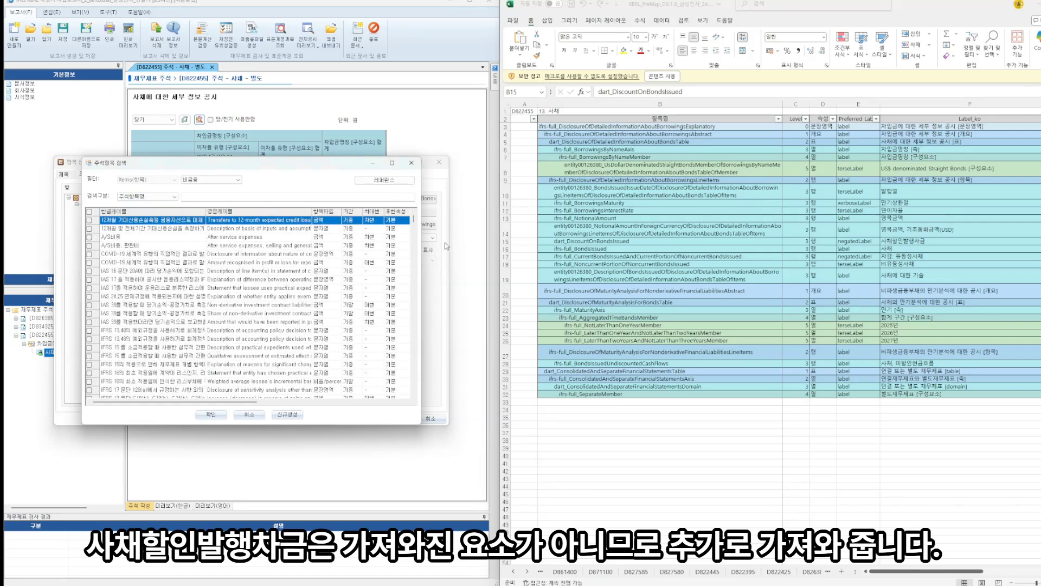
pyautogui.click(218, 197)
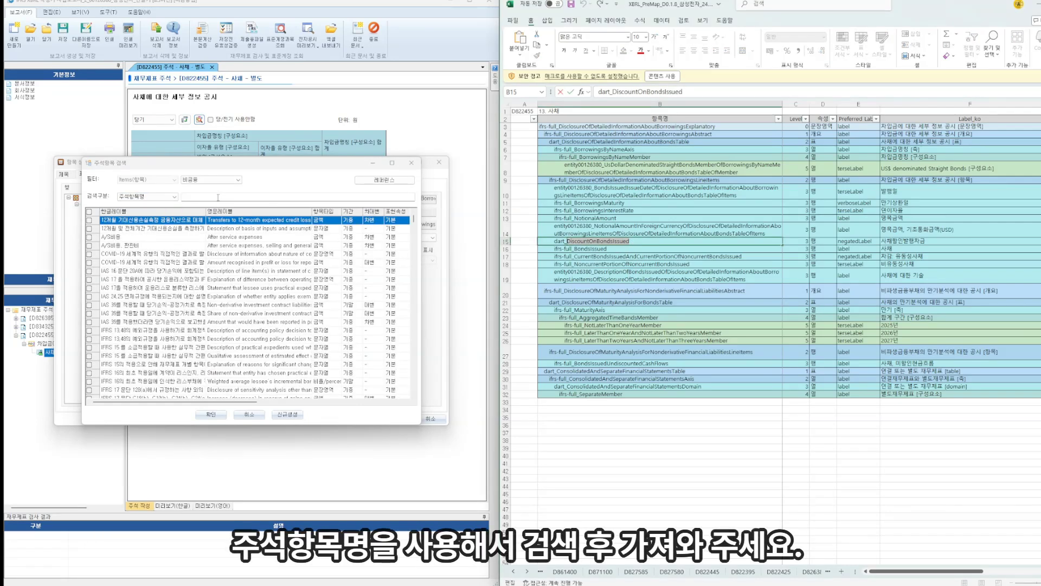
pyautogui.write('DiscountOnBondsIssued')
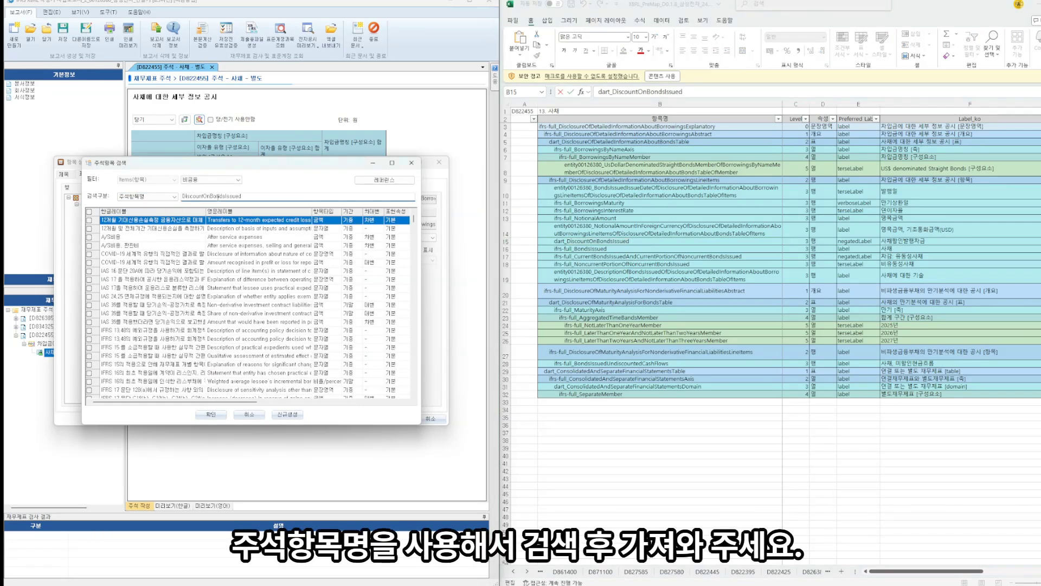
pyautogui.press('Return')
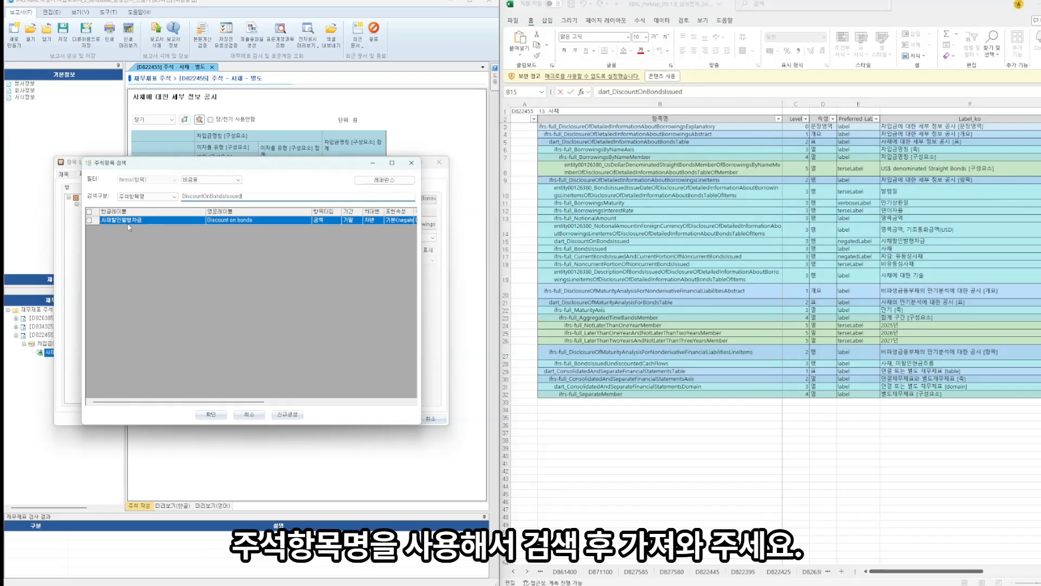
pyautogui.click(371, 220)
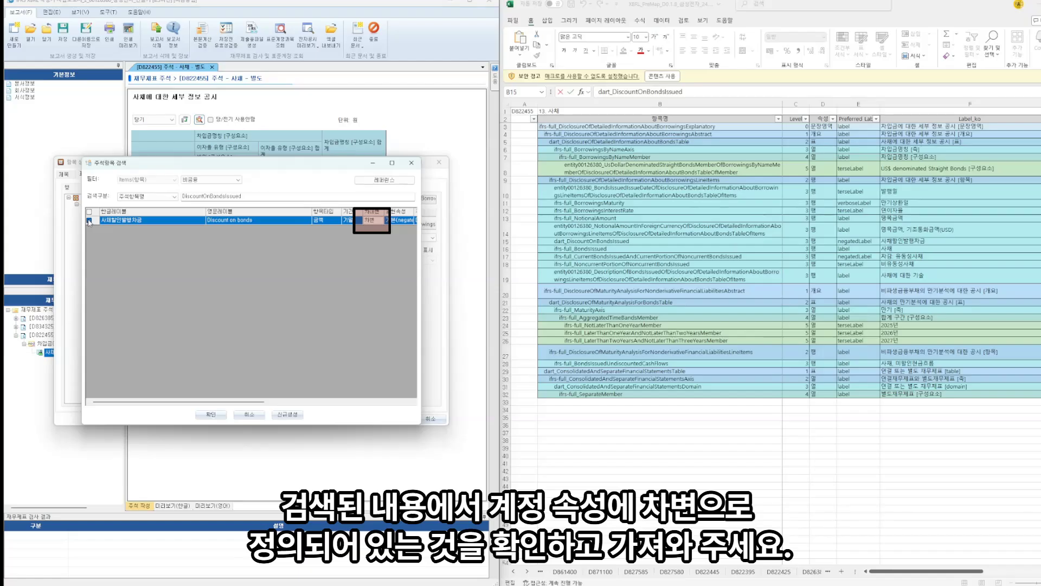
pyautogui.click(211, 415)
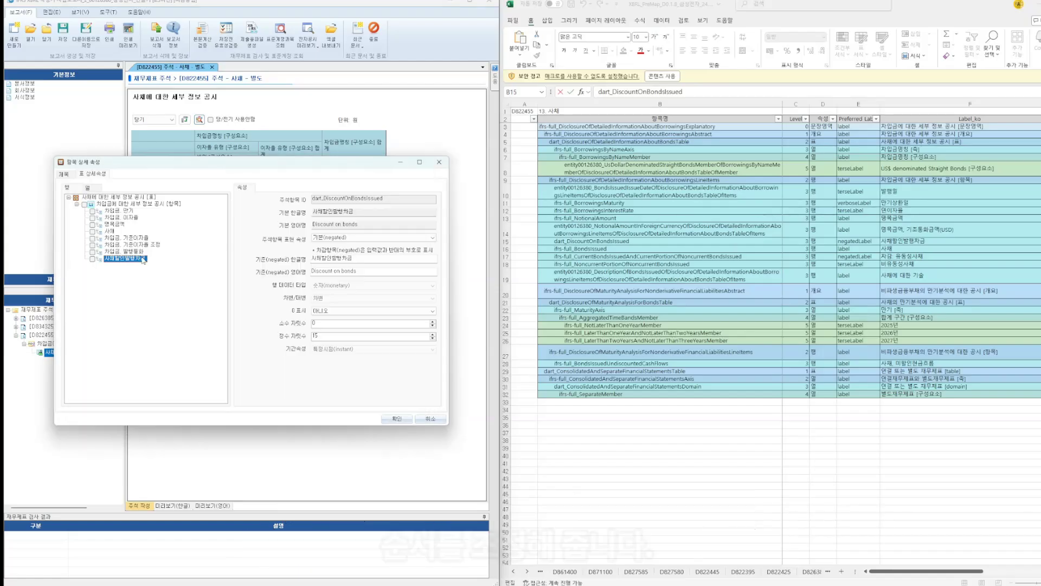
# Move 사채할인발행차금 up to directly above 사채 and check 사채 against ifrs-full_BondsIssued in the design sheet
pyautogui.hotkey('ctrl', 'Up')
pyautogui.hotkey('ctrl', 'Up')
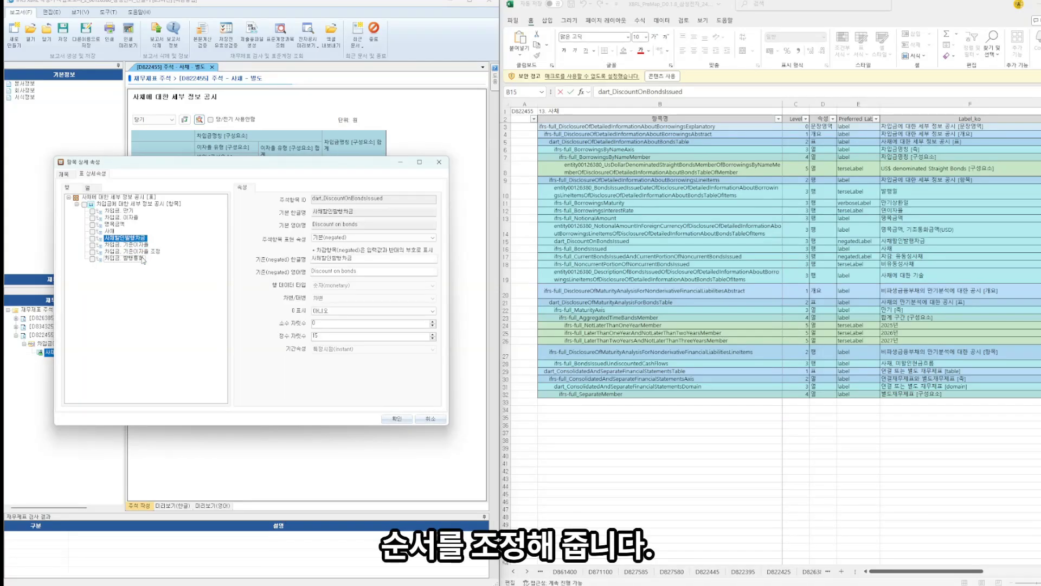
pyautogui.hotkey('ctrl', 'Up')
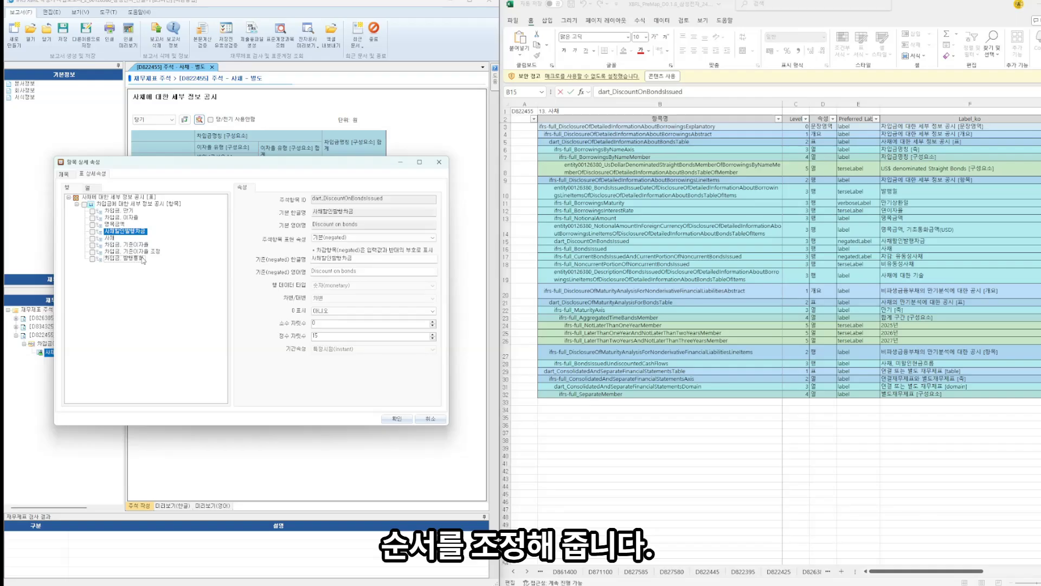
pyautogui.click(783, 243)
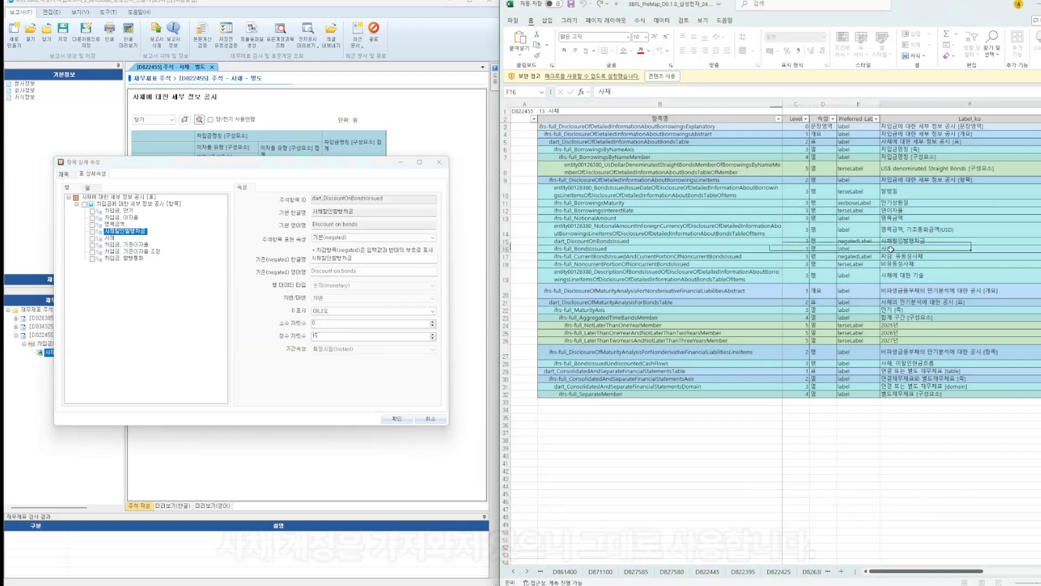
pyautogui.click(658, 248)
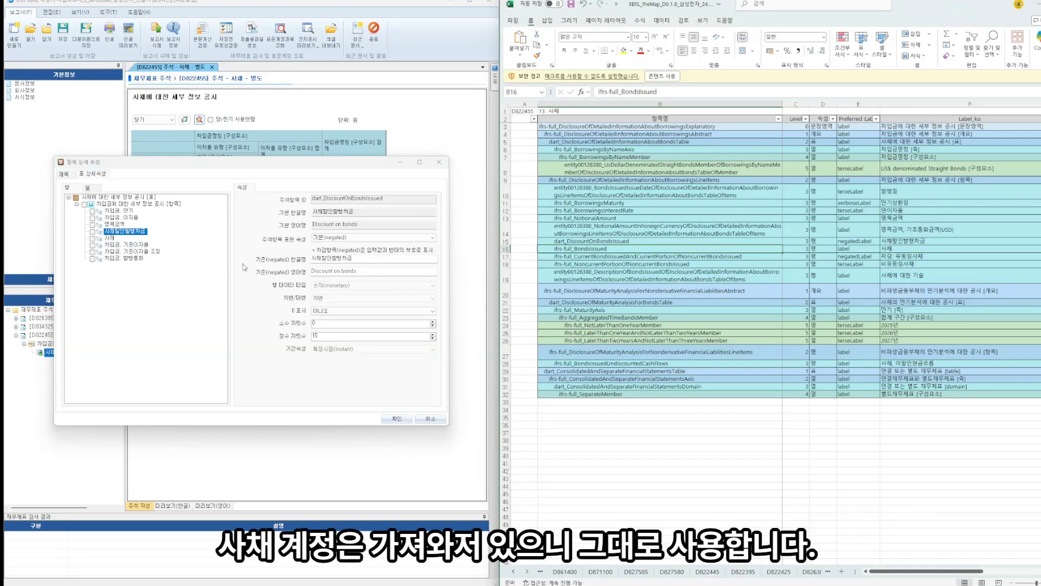
pyautogui.click(113, 238)
pyautogui.moveTo(356, 226); pyautogui.dragTo(317, 224)
# Add the current bonds row item, finding it by the element name CurrentBondsIssuedAndCurrentPortionOfNoncurrentBondsIssued copied from the design sheet
pyautogui.rightClick(151, 204)
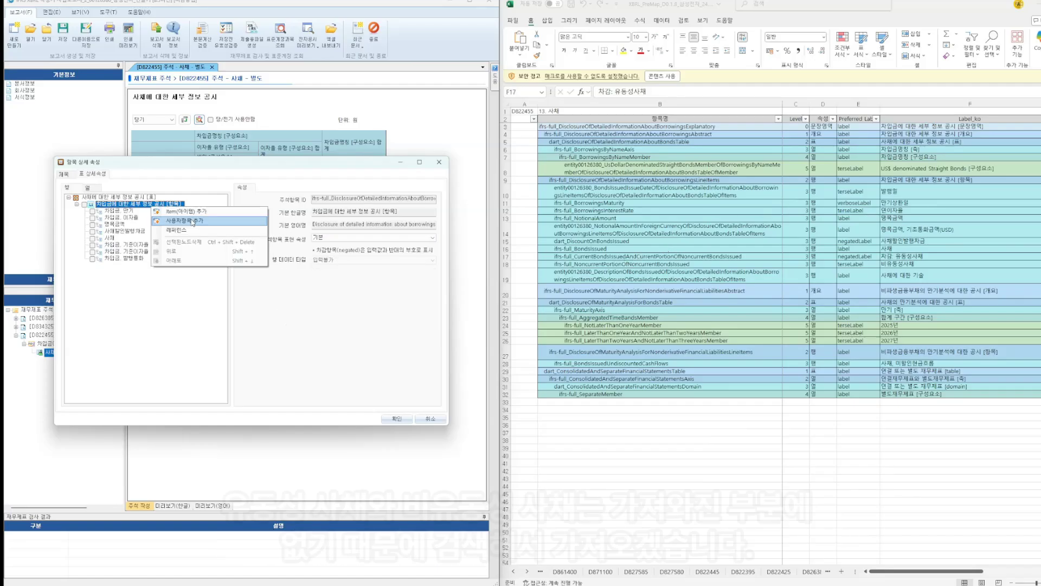
pyautogui.click(194, 213)
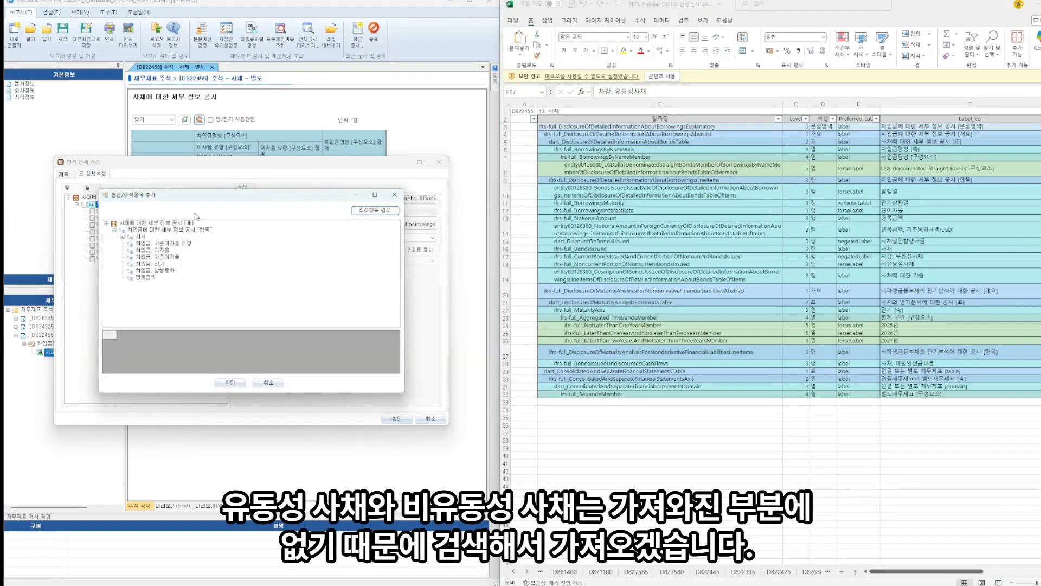
pyautogui.click(374, 210)
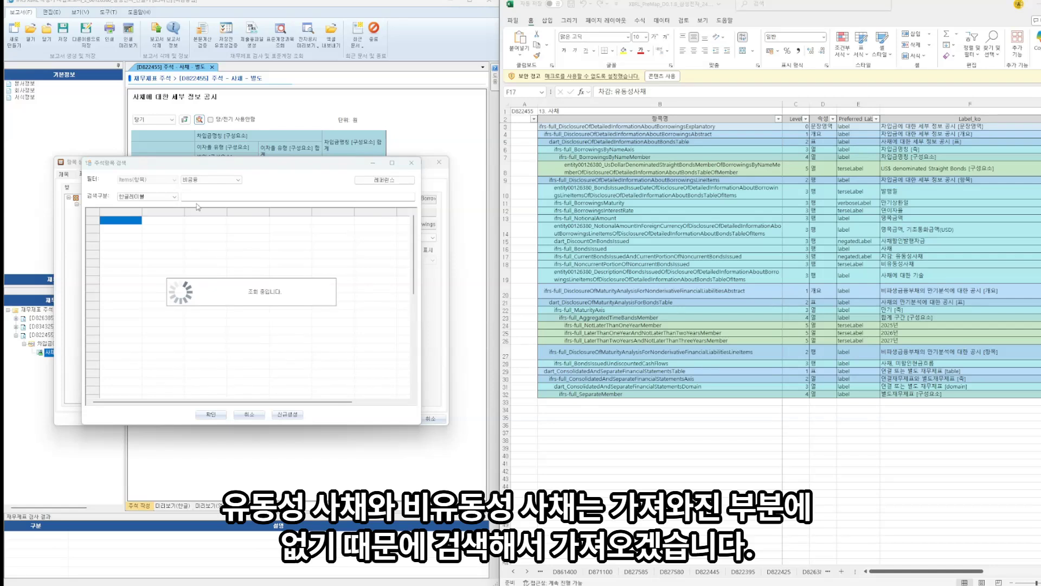
pyautogui.click(174, 197)
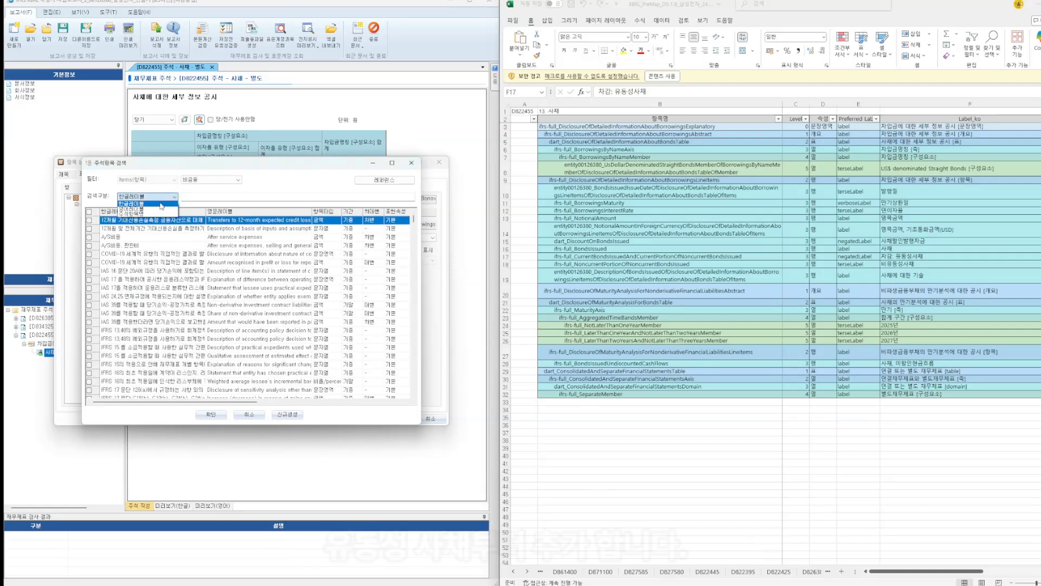
pyautogui.click(145, 214)
pyautogui.doubleClick(588, 256)
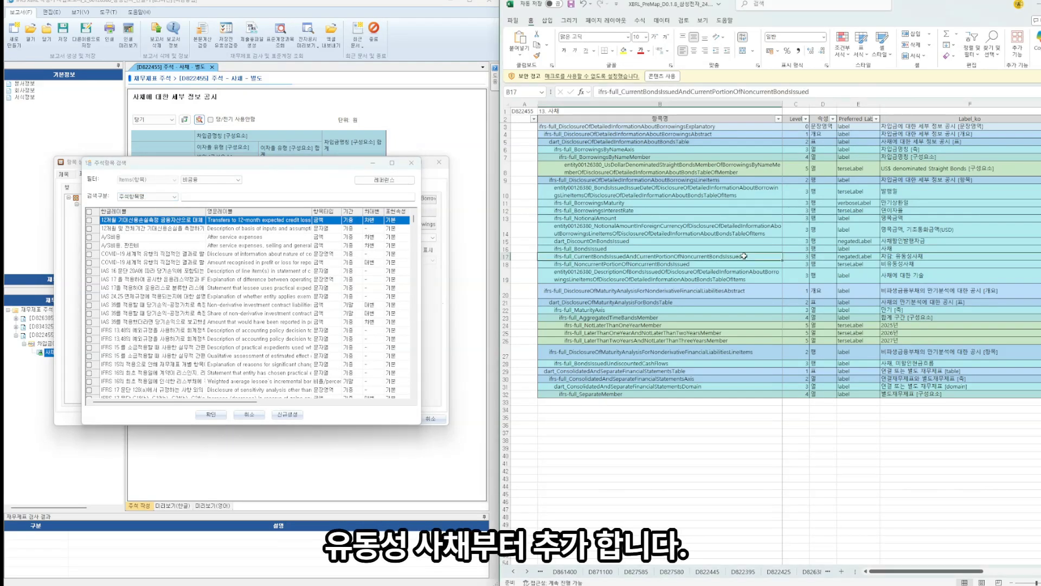
pyautogui.doubleClick(588, 256)
pyautogui.hotkey('ctrl', 'c')
pyautogui.click(265, 196)
pyautogui.hotkey('ctrl', 'v')
pyautogui.press('Return')
pyautogui.click(211, 414)
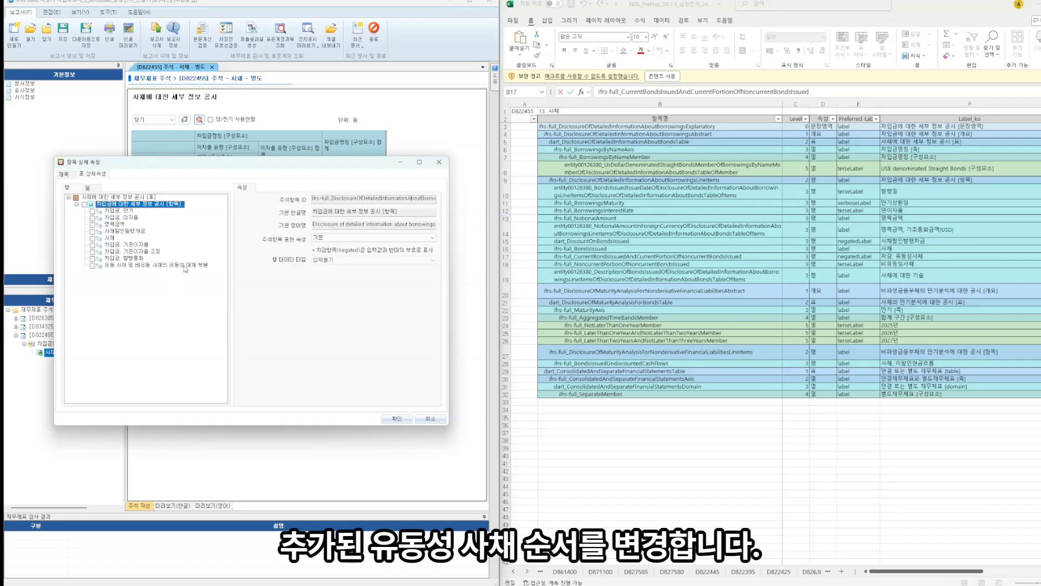
# Move the added 유동 사채 및 비유동 사채의 유동성 대체 부분 row item up to directly below 사채
pyautogui.click(185, 267)
pyautogui.hotkey('ctrl', 'Up')
pyautogui.hotkey('ctrl', 'Up')
pyautogui.hotkey('ctrl', 'Up')
pyautogui.hotkey('ctrl', 'Up')
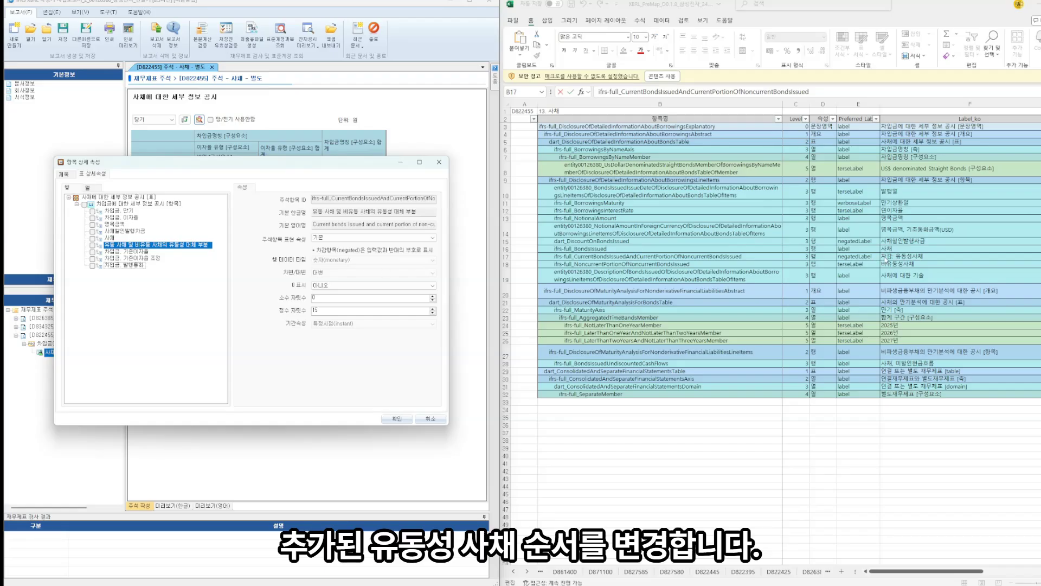
# Add the non-current bonds row item, finding it by the element name NoncurrentPortionOfNoncurrentBondsIssued copied from the design sheet
pyautogui.rightClick(175, 200)
pyautogui.click(177, 203)
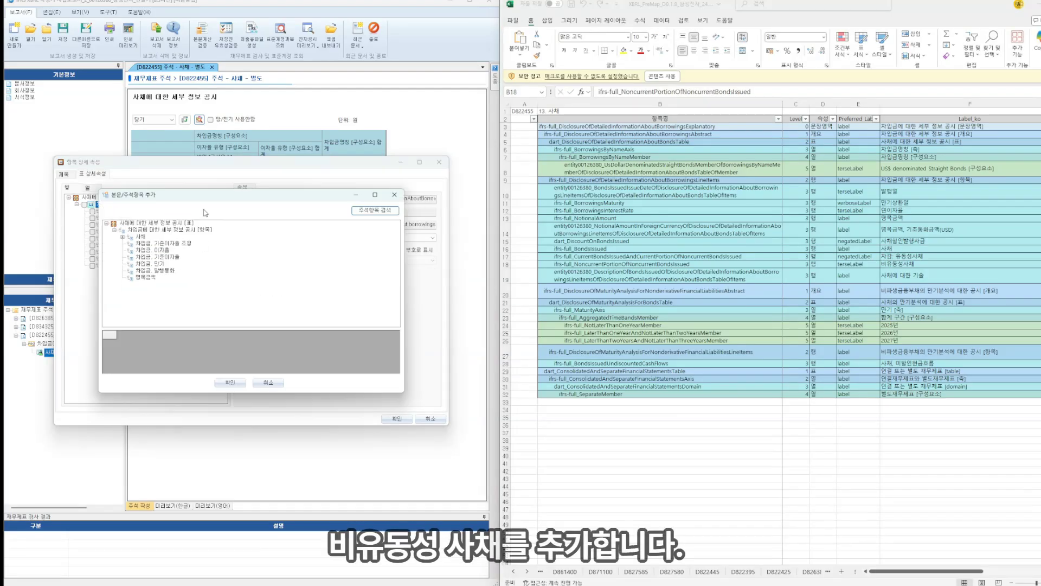
pyautogui.click(175, 198)
pyautogui.click(151, 215)
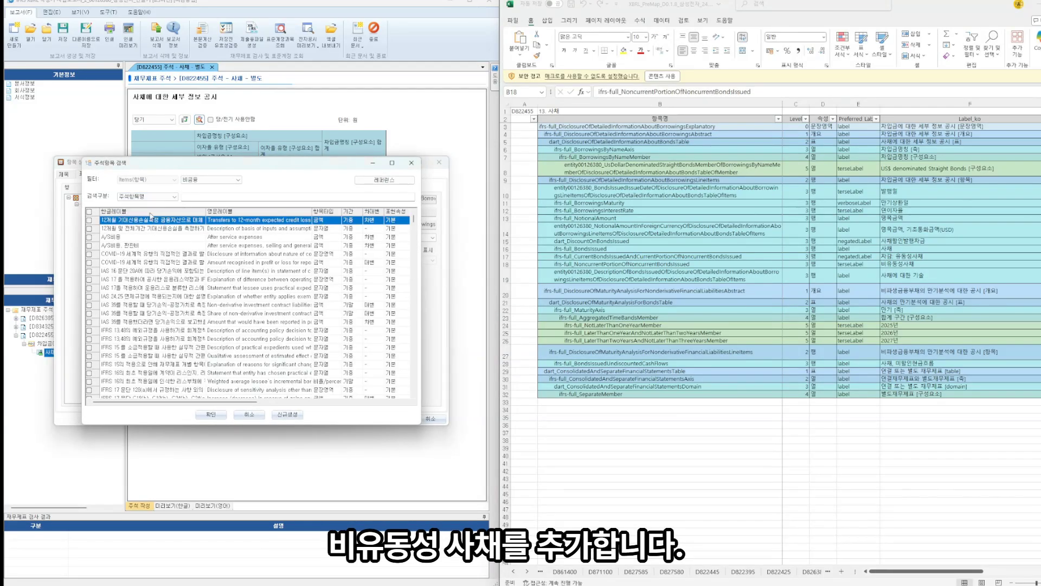
pyautogui.doubleClick(622, 264)
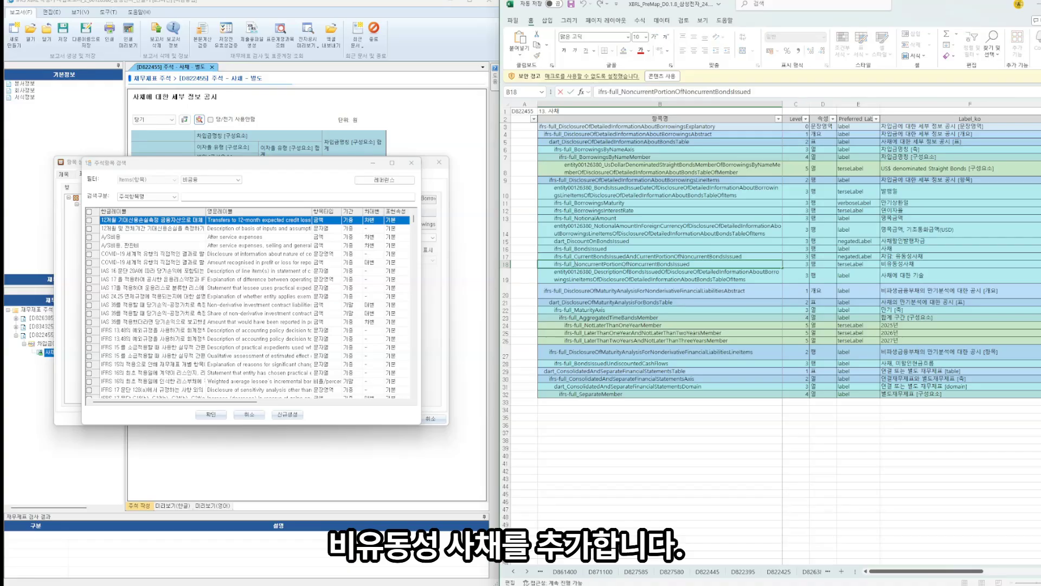
pyautogui.click(271, 197)
pyautogui.press('Return')
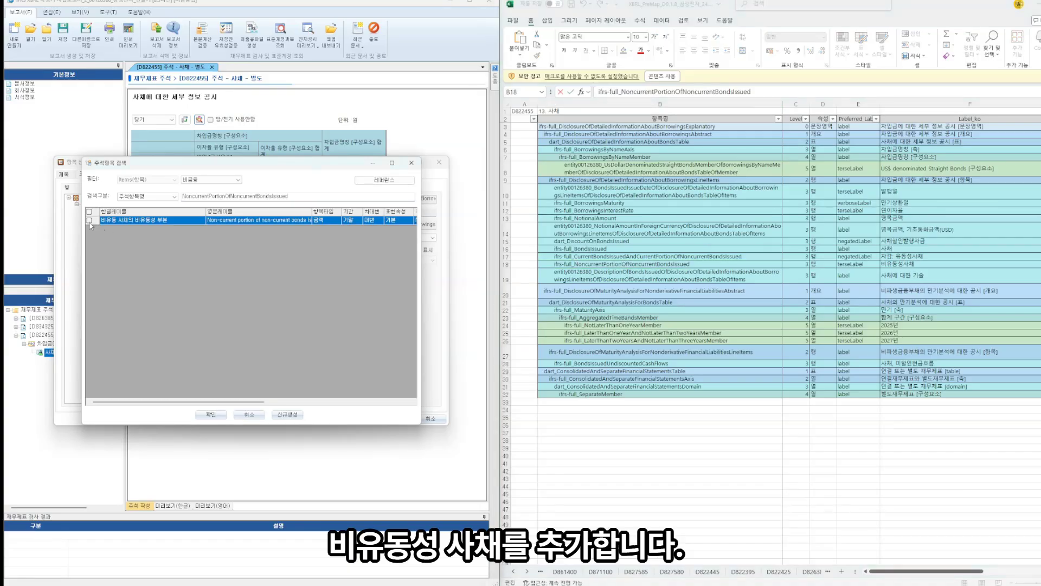
pyautogui.click(211, 414)
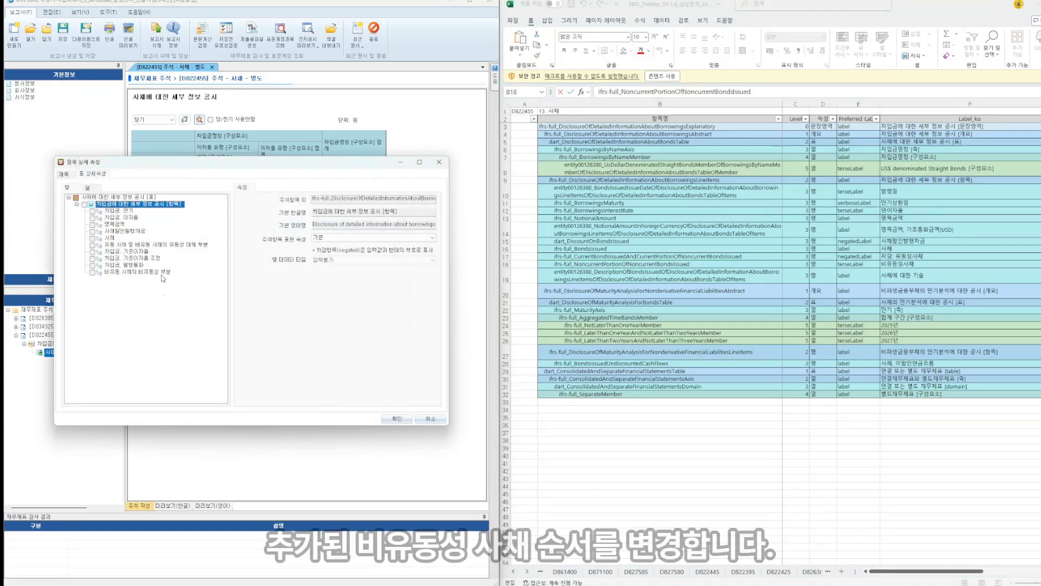
# Move 비유동 사채의 비유동성 부분 up to directly below the current bonds row item
pyautogui.moveTo(158, 271); pyautogui.dragTo(157, 264)
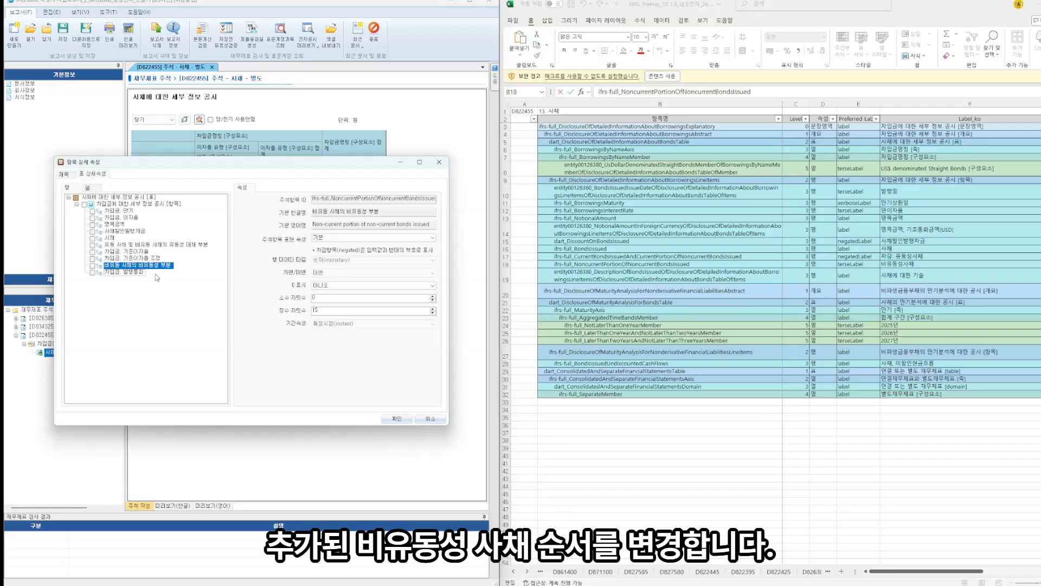
pyautogui.hotkey('ctrl', 'Up')
pyautogui.hotkey('ctrl', 'Up')
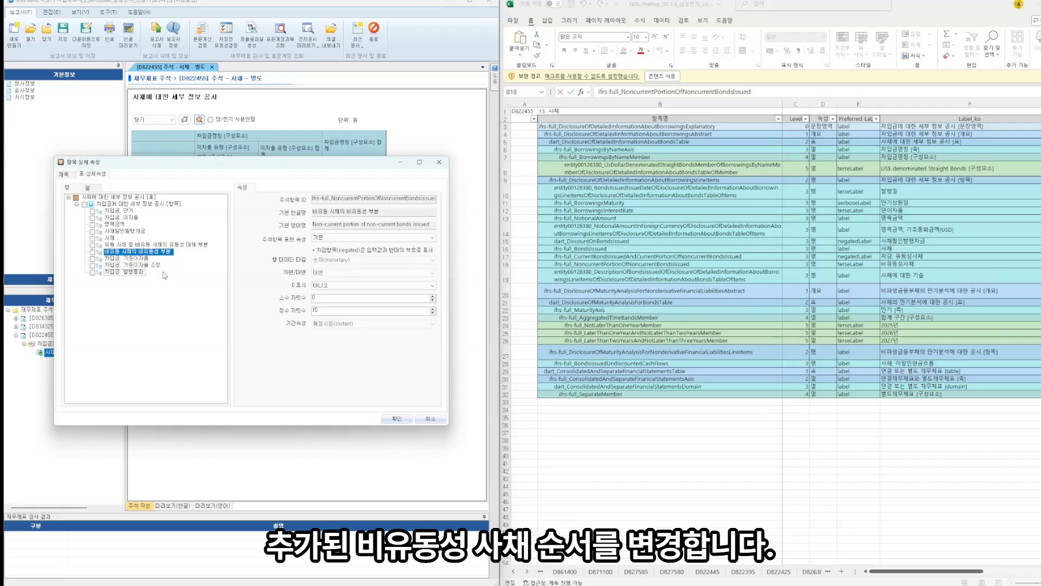
# Delete the unused row items 차입금, 기준이자율, 차입금, 기준이자율 조정 and 차입금, 발행통화
pyautogui.click(93, 258)
pyautogui.click(93, 265)
pyautogui.click(92, 272)
pyautogui.rightClick(93, 272)
pyautogui.click(137, 319)
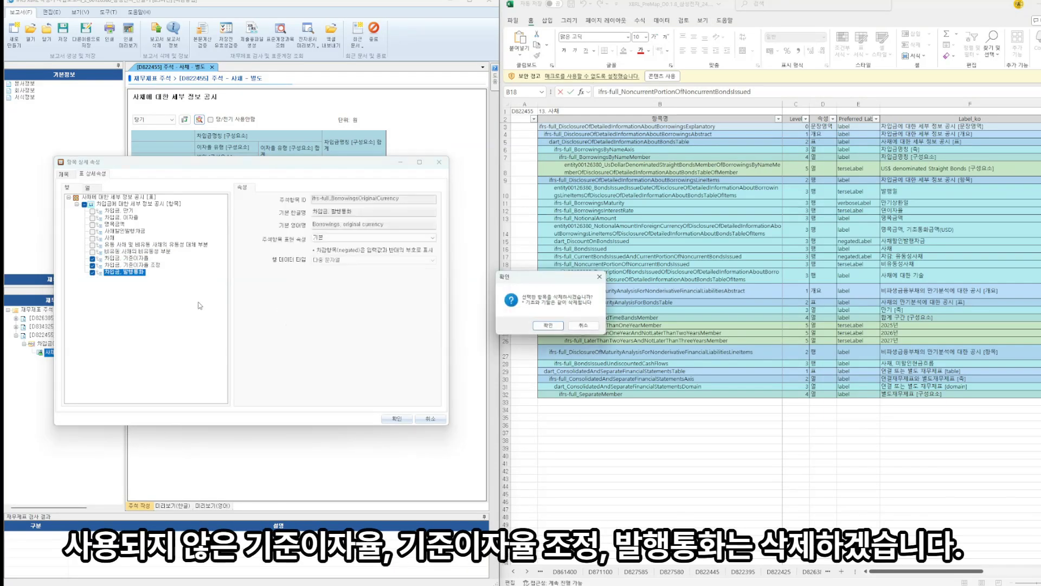
pyautogui.click(546, 327)
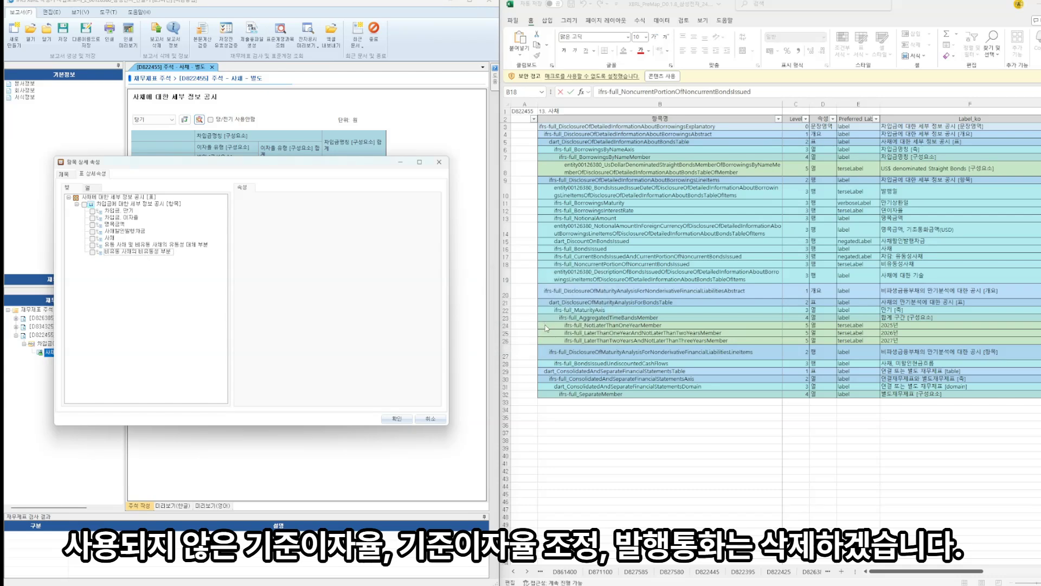
# In the Excel design sheet, fill the custom element cells B10, B14 and B19 (발행일, 명목금액 기초통화금액(USD), 사채에 대한 기술) with yellow
pyautogui.click(594, 192)
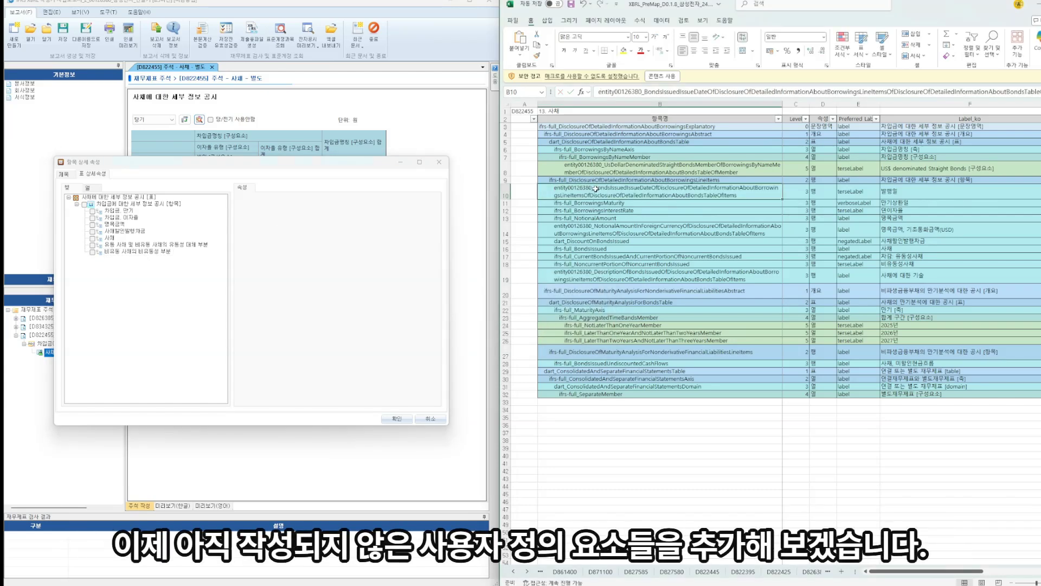
pyautogui.keyDown('ctrl'); pyautogui.click(585, 234); pyautogui.keyUp('ctrl')
pyautogui.keyDown('ctrl'); pyautogui.click(580, 276); pyautogui.keyUp('ctrl')
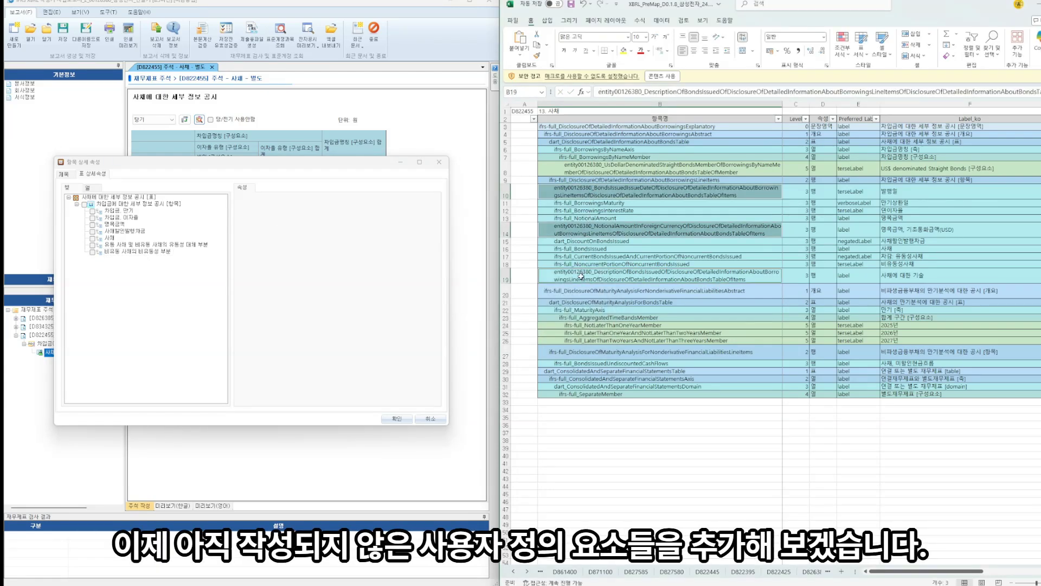
pyautogui.click(624, 52)
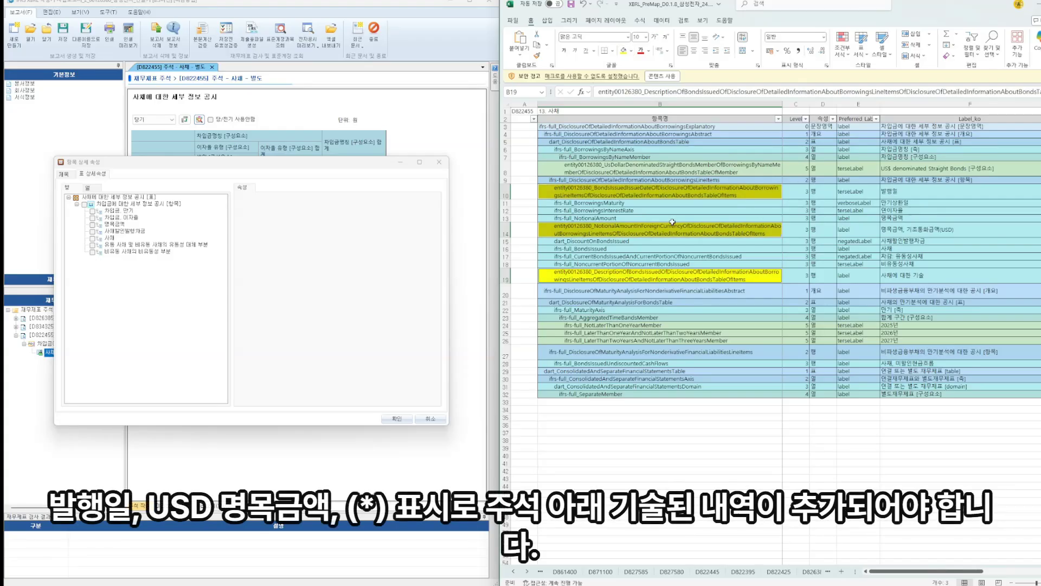
# Add a custom row item under 차입금에 대한 세부 정보 공시 [항목] with the Korean name 발행일 copied from the design sheet
pyautogui.click(898, 192)
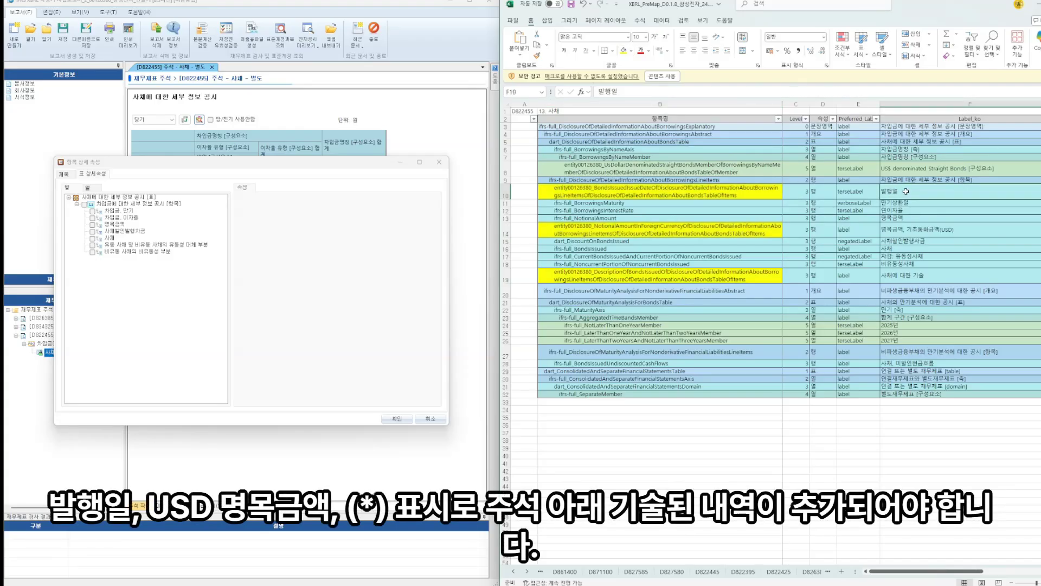
pyautogui.click(151, 206)
pyautogui.rightClick(147, 206)
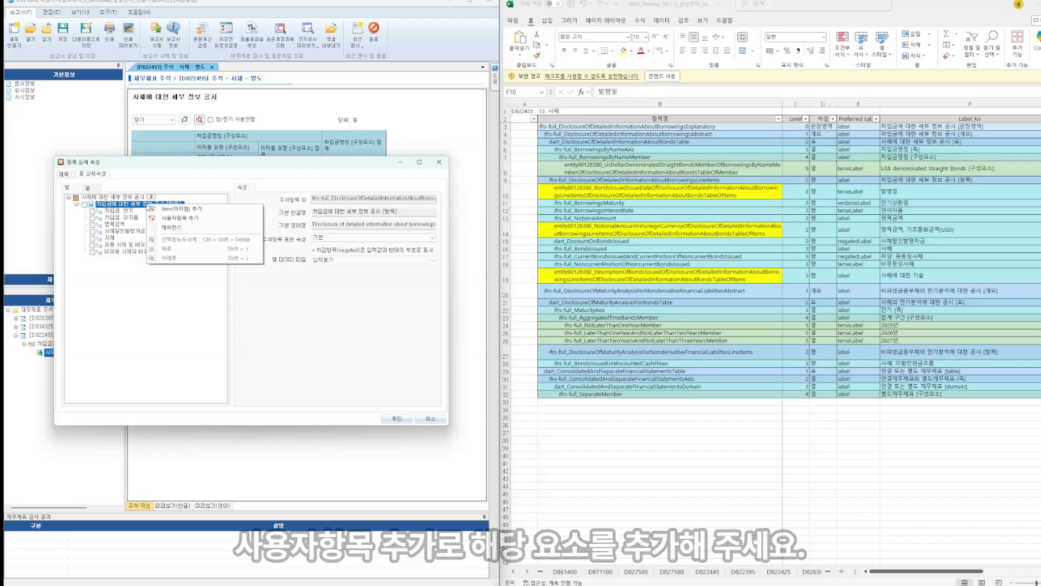
pyautogui.click(186, 219)
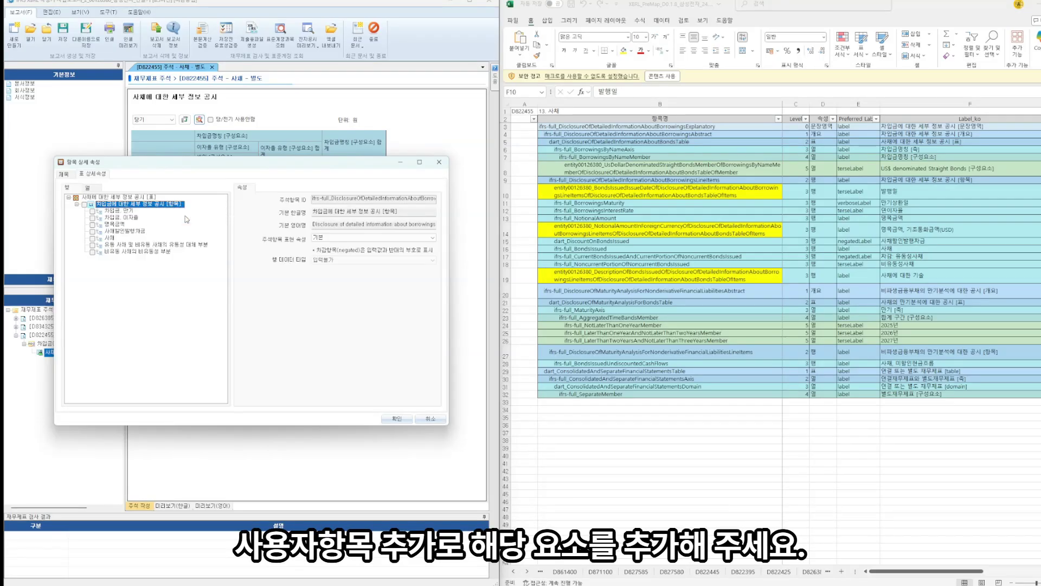
pyautogui.doubleClick(885, 191)
pyautogui.hotkey('ctrl', 'c')
pyautogui.press('Escape')
pyautogui.moveTo(351, 212); pyautogui.dragTo(305, 212)
pyautogui.hotkey('ctrl', 'v')
# Give the 발행일 item the English name Issue date from the design sheet and set its data type to 날짜
pyautogui.click(905, 192)
pyautogui.press('Right')
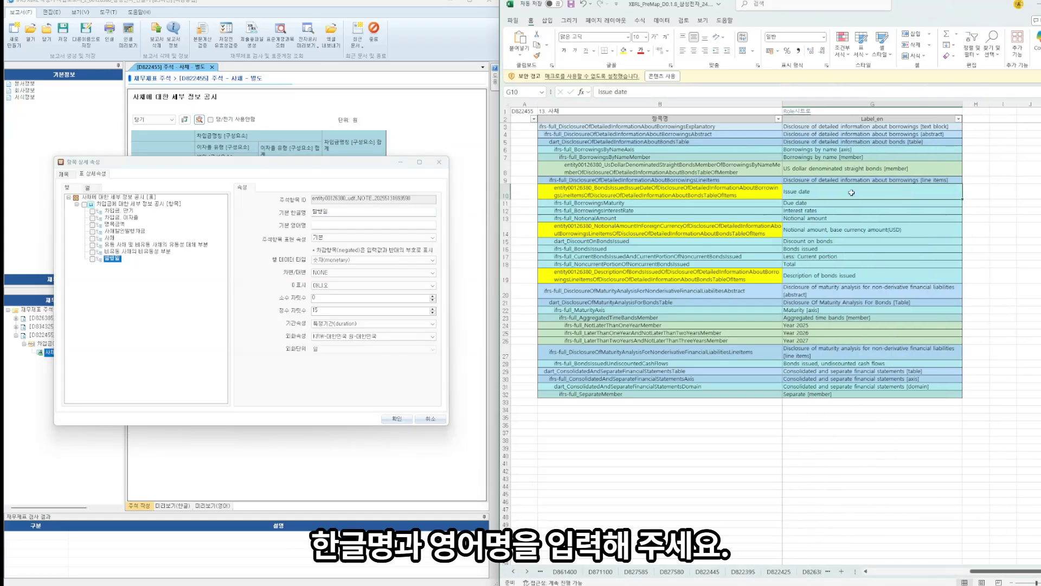
pyautogui.doubleClick(851, 192)
pyautogui.moveTo(851, 191); pyautogui.dragTo(767, 192)
pyautogui.hotkey('ctrl', 'c')
pyautogui.click(372, 225)
pyautogui.hotkey('ctrl', 'v')
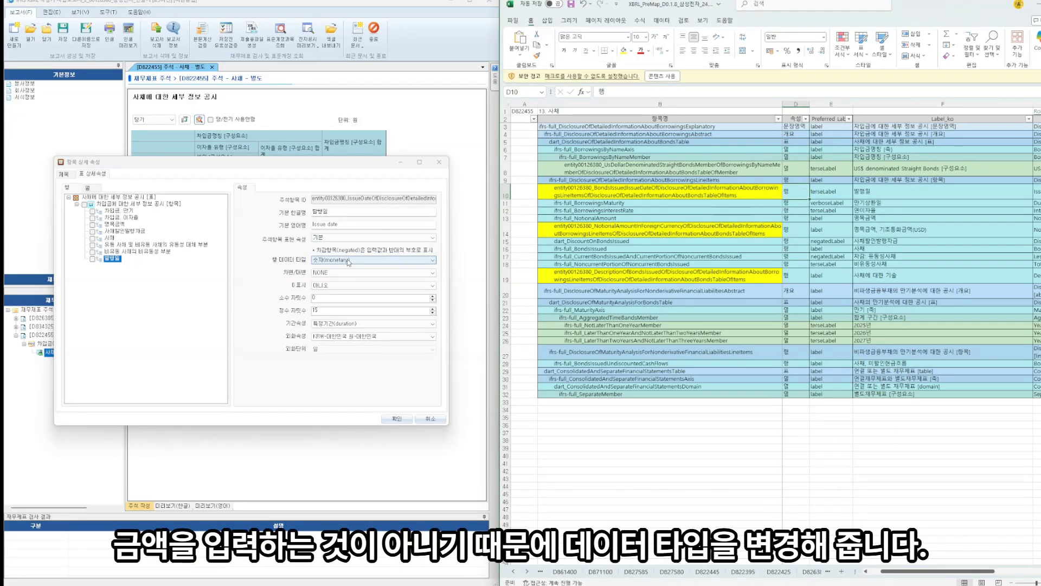
pyautogui.click(348, 260)
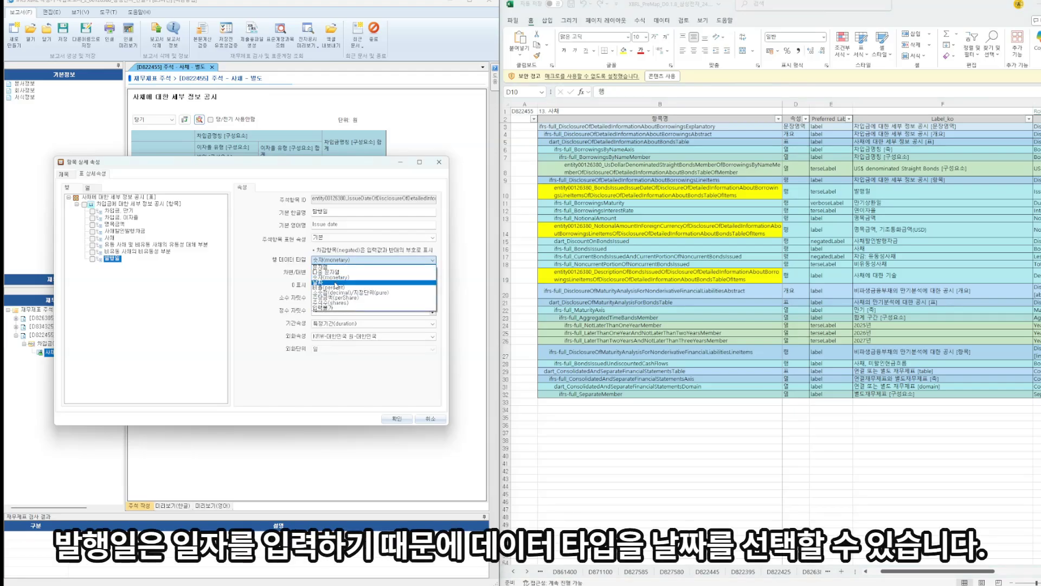
pyautogui.click(336, 283)
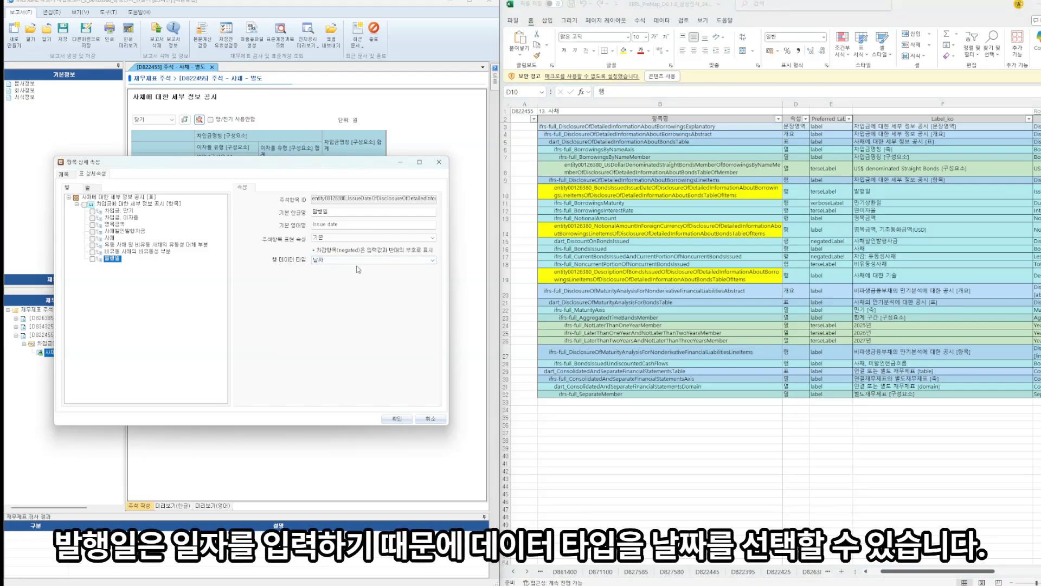
# Move the 발행일 row item up to first place, directly above 차입금, 만기
pyautogui.click(114, 258)
pyautogui.hotkey('ctrl', 'Up')
pyautogui.hotkey('ctrl', 'Up')
pyautogui.hotkey('ctrl', 'Up')
pyautogui.hotkey('ctrl', 'Up')
pyautogui.hotkey('ctrl', 'Up')
pyautogui.hotkey('ctrl', 'Up')
pyautogui.hotkey('ctrl', 'Up')
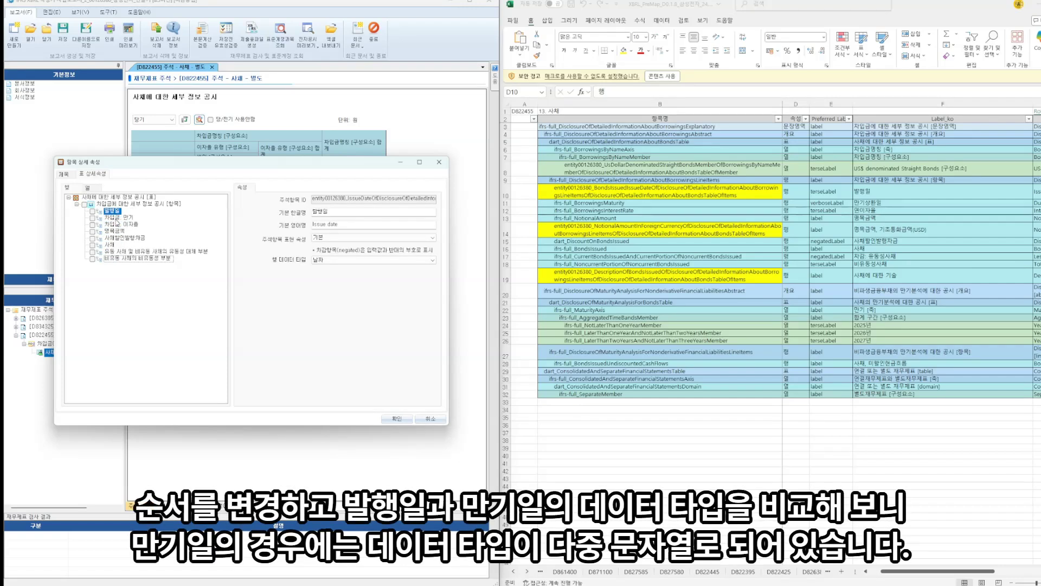
# Check the data type of 차입금, 만기 and set the 발행일 item's data type to 다중 문자열
pyautogui.click(117, 218)
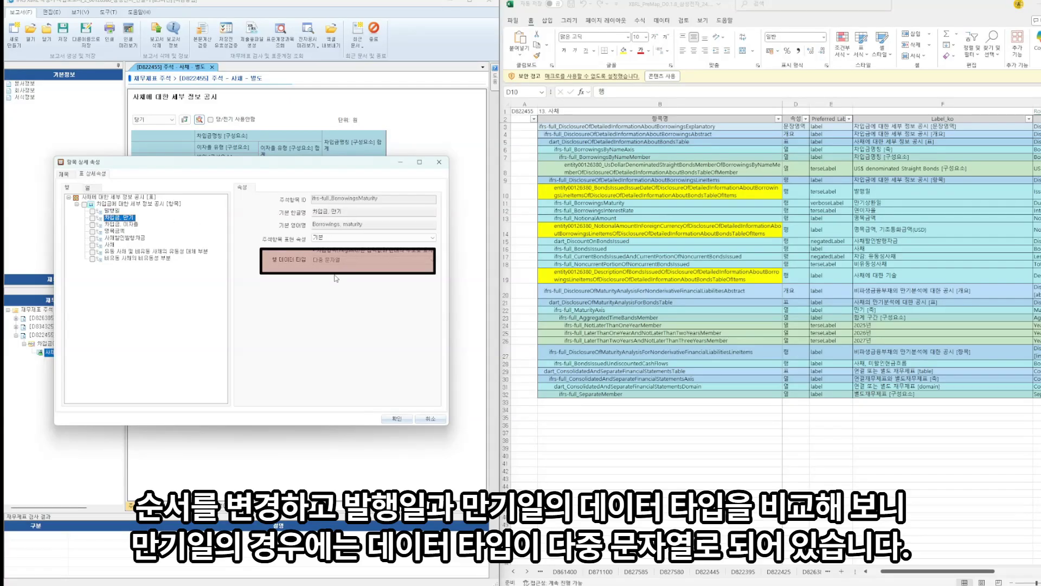
pyautogui.click(108, 212)
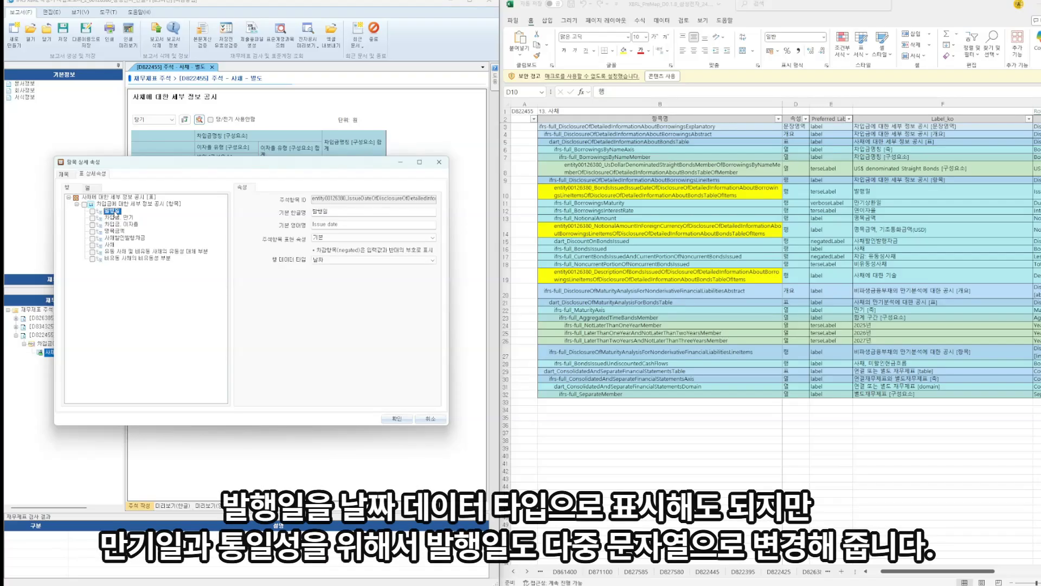
pyautogui.click(320, 260)
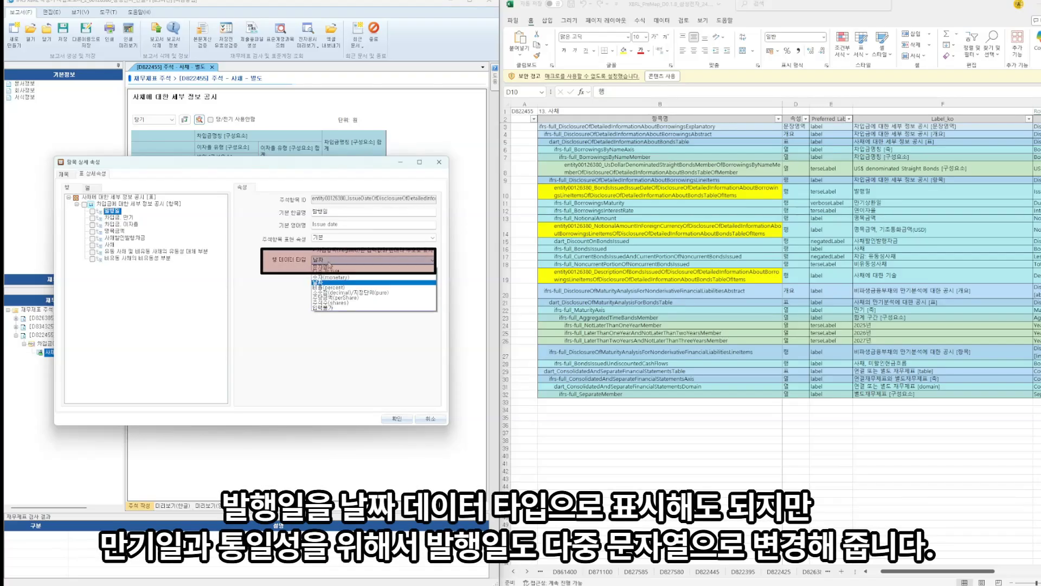
pyautogui.click(338, 273)
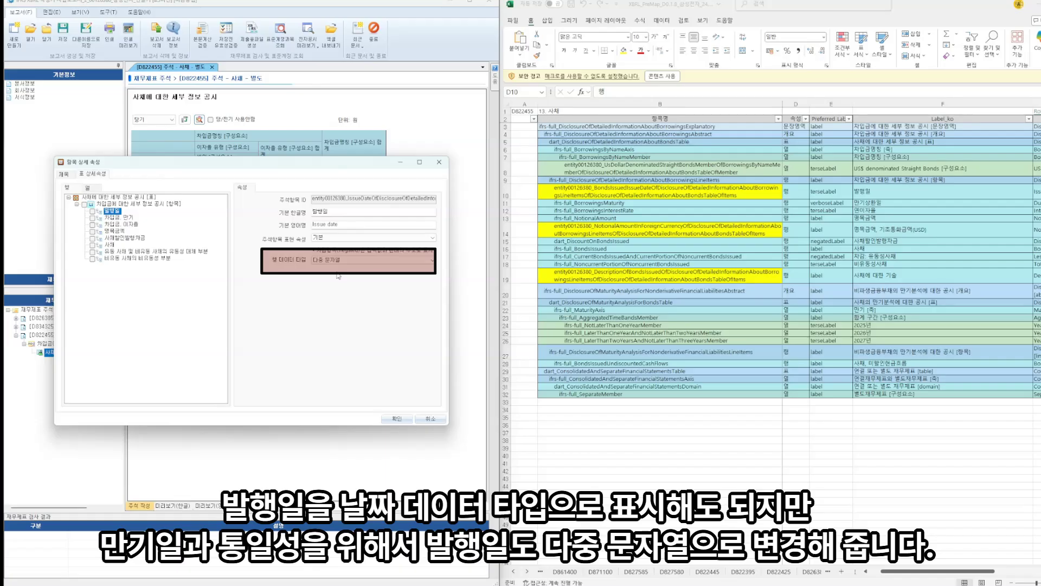
# Add another custom row item with the Korean name 명목금액, 기초통화금액(USD) copied from the design sheet
pyautogui.rightClick(152, 206)
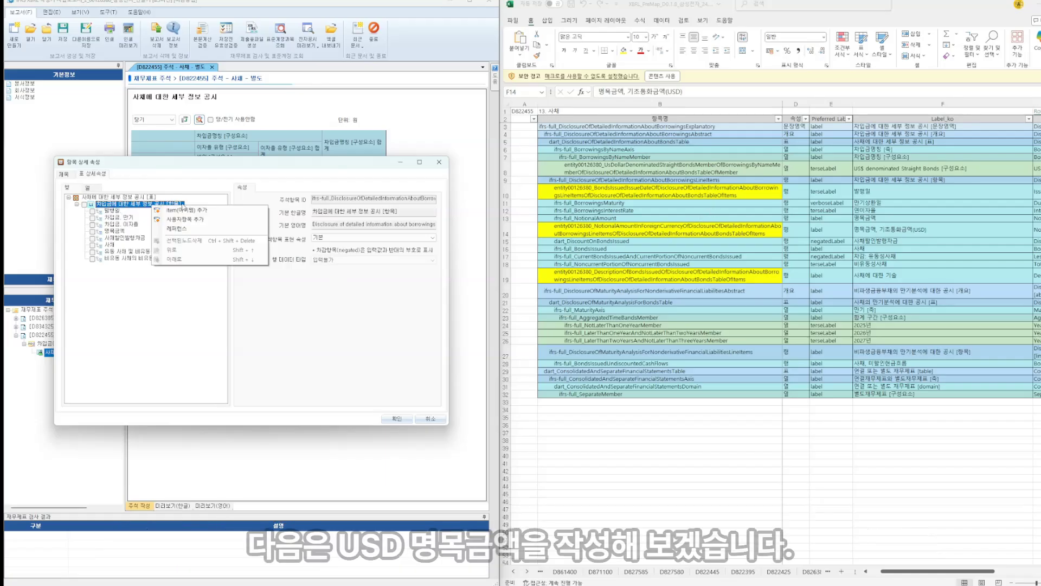
pyautogui.click(197, 218)
pyautogui.doubleClick(856, 228)
pyautogui.hotkey('ctrl', 'c')
pyautogui.hotkey('alt', 'Tab')
pyautogui.hotkey('ctrl', 'v')
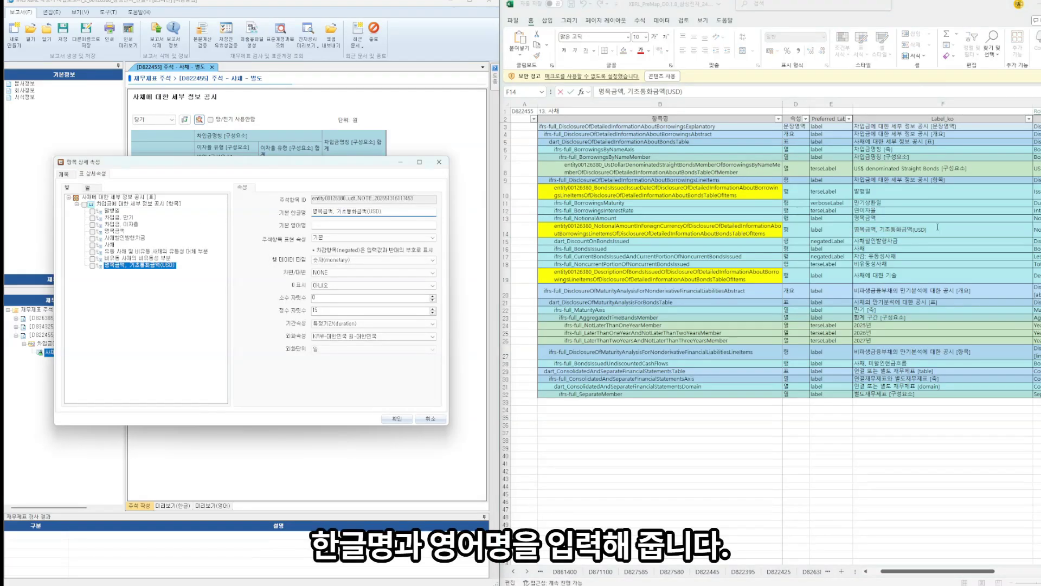
# Enter the English name Notional amount, base currency amount(USD) for the new item, copied from the design sheet's Label_en column
pyautogui.doubleClick(1036, 229)
pyautogui.hotkey('ctrl', 'a')
pyautogui.hotkey('ctrl', 'c')
pyautogui.press('Escape')
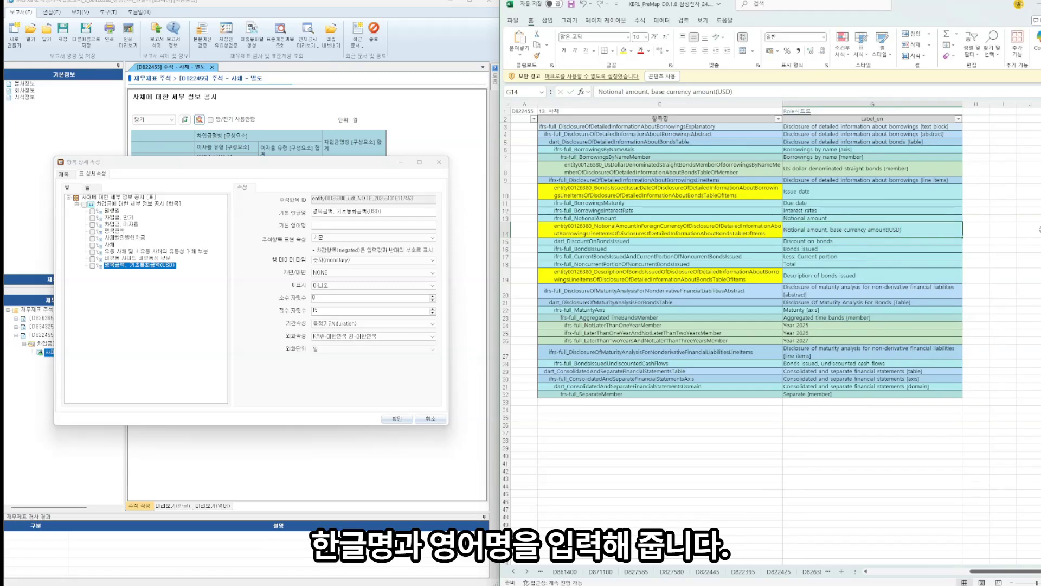
pyautogui.click(404, 225)
pyautogui.hotkey('ctrl', 'v')
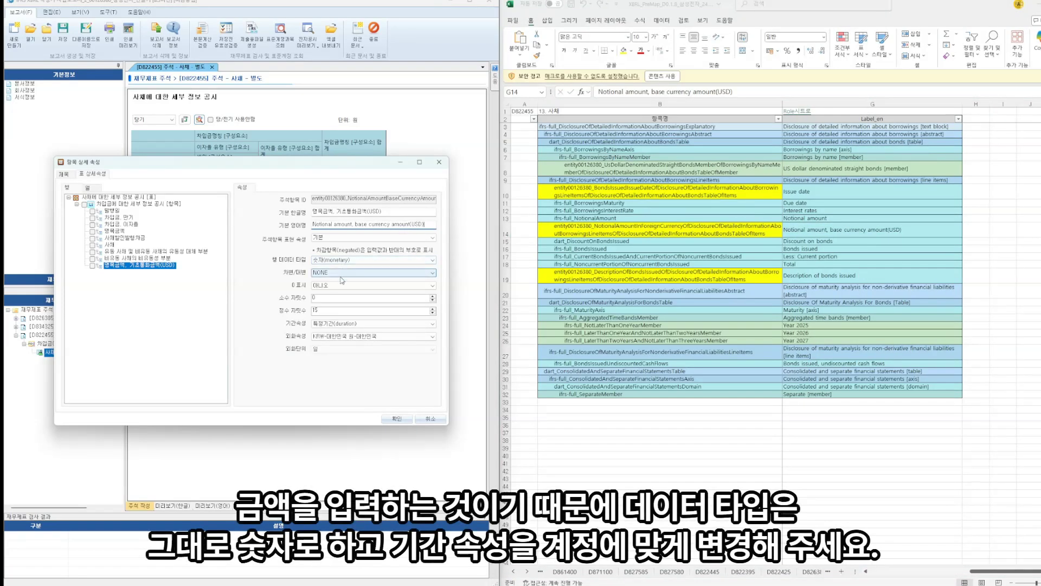
# Set the USD notional amount item's period attribute to 특정시점(instant), its foreign currency to USD and its currency unit to 천
pyautogui.click(343, 324)
pyautogui.click(337, 336)
pyautogui.click(344, 338)
pyautogui.press('u')
pyautogui.press('u')
pyautogui.press('u')
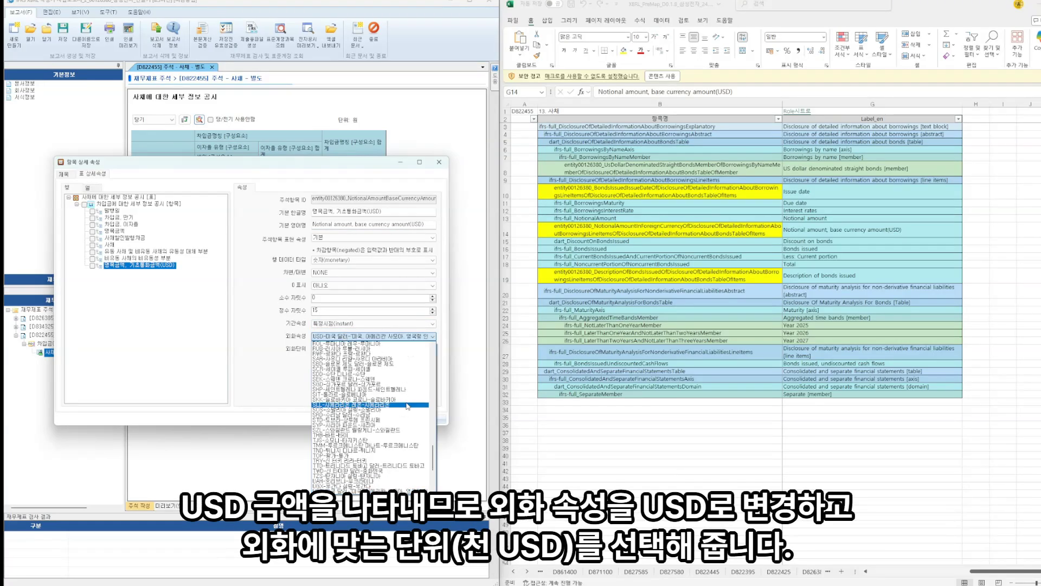
pyautogui.press('Return')
pyautogui.click(359, 348)
pyautogui.click(348, 364)
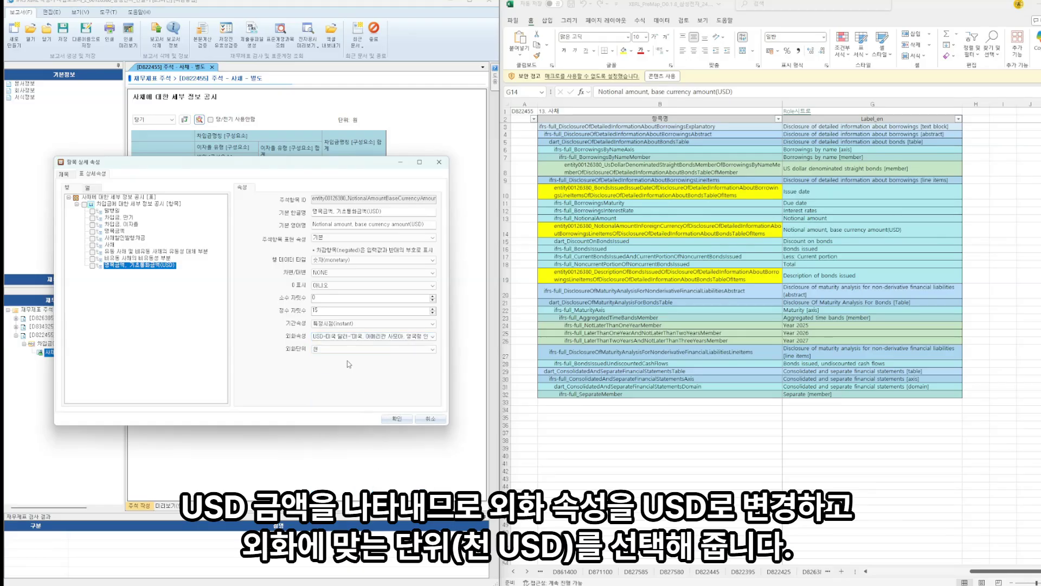
# Check the table's overall unit setting and move 명목금액, 기초통화금액(USD) up to directly below 명목금액
pyautogui.click(64, 174)
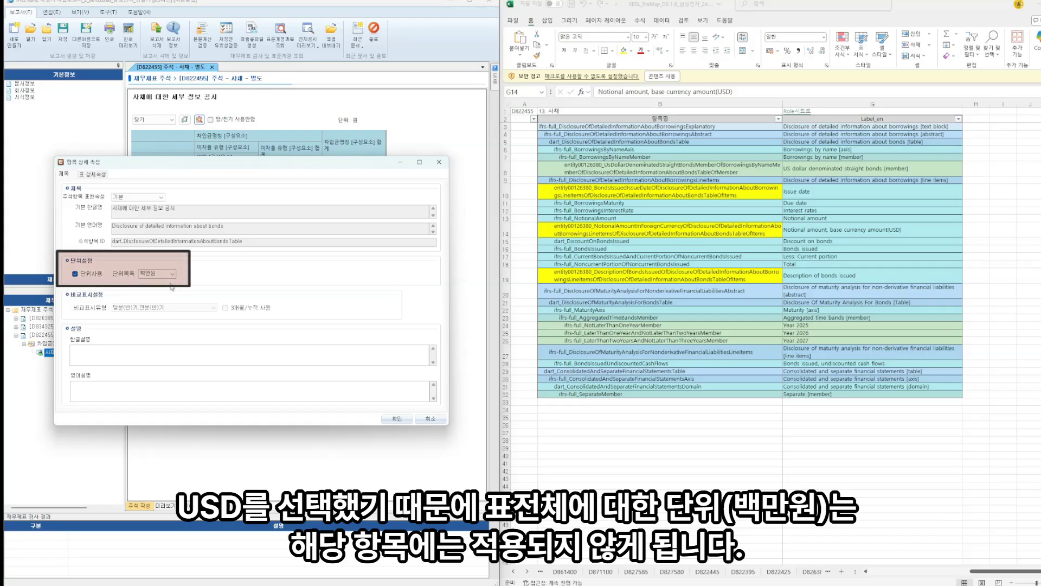
pyautogui.click(96, 174)
pyautogui.click(150, 266)
pyautogui.hotkey('ctrl', 'Up')
pyautogui.hotkey('ctrl', 'Up')
pyautogui.hotkey('ctrl', 'Up')
pyautogui.hotkey('ctrl', 'Up')
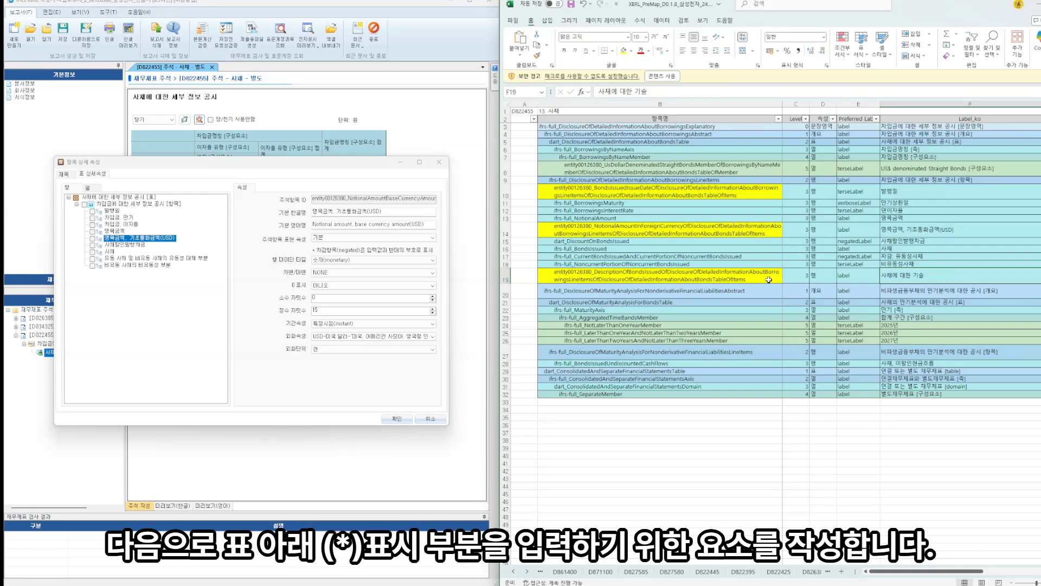
# Add a custom row item with the Korean name 사채에 대한 기술 copied from the design sheet
pyautogui.rightClick(147, 204)
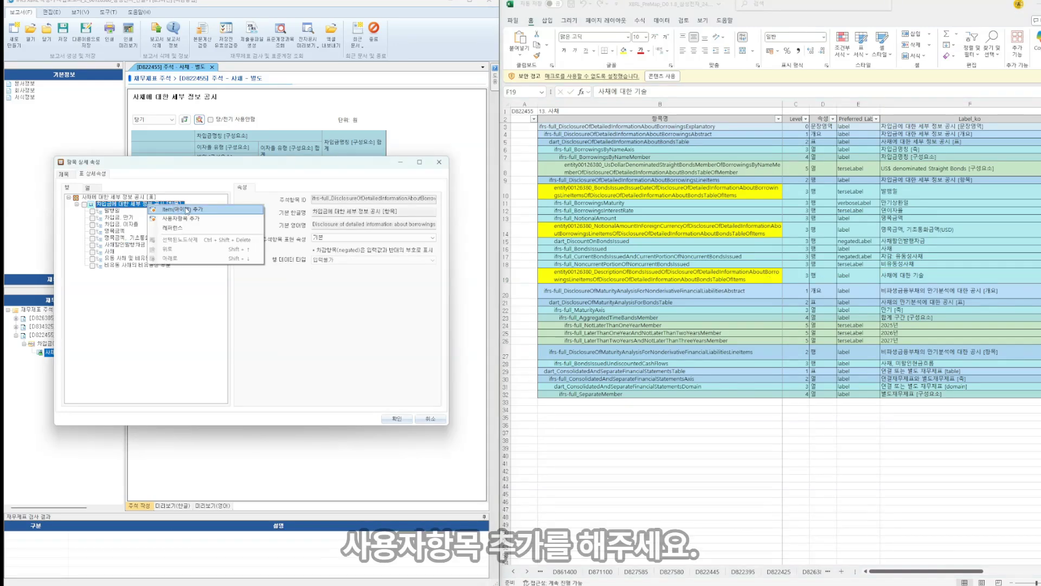
pyautogui.click(192, 218)
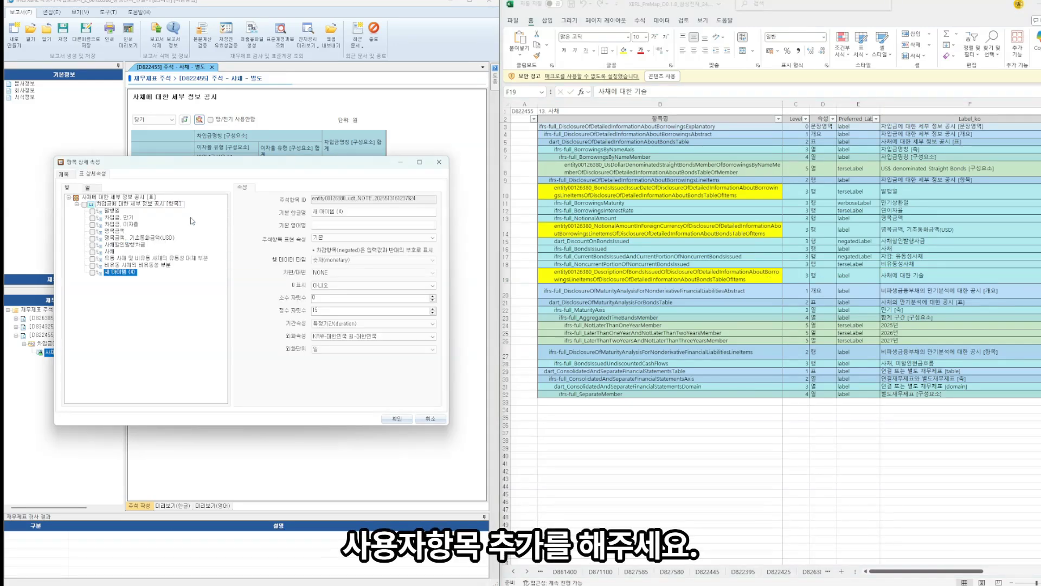
pyautogui.click(946, 273)
pyautogui.hotkey('ctrl', 'c')
pyautogui.hotkey('alt', 'Tab')
pyautogui.hotkey('ctrl', 'v')
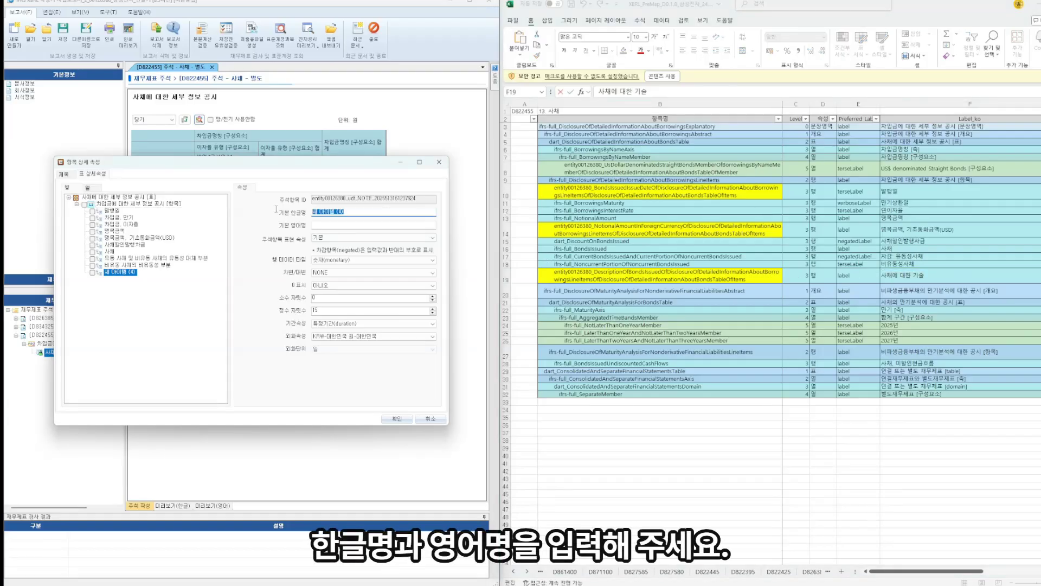
# Enter the English name Description of bonds issued for 사채에 대한 기술, copied from the design sheet
pyautogui.hotkey('alt', 'Tab')
pyautogui.press('Escape')
pyautogui.press('Right')
pyautogui.press('F2')
pyautogui.hotkey('shift', 'Home')
pyautogui.press('Escape')
pyautogui.click(352, 226)
pyautogui.hotkey('ctrl', 'v')
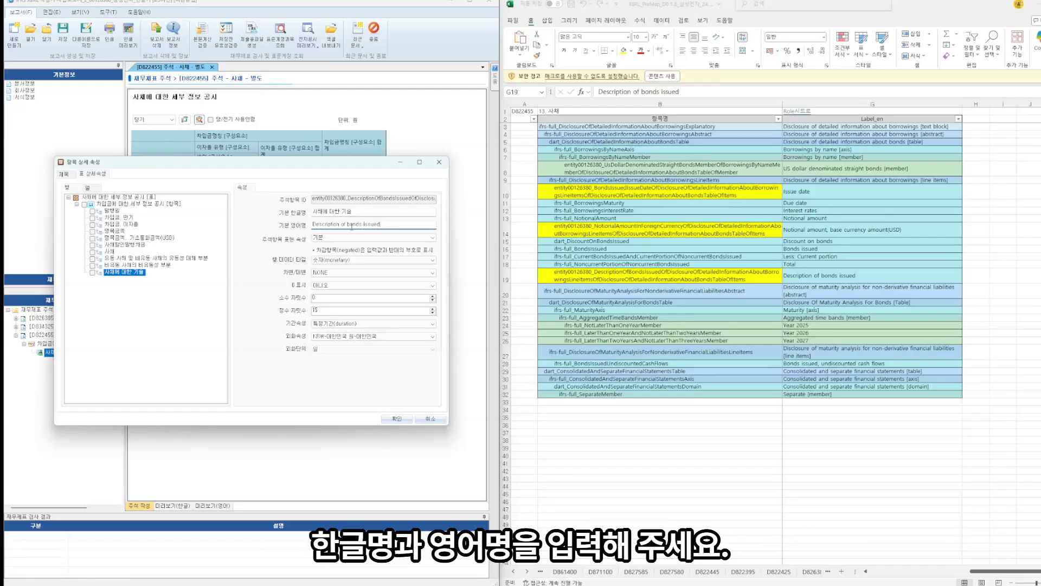
# Set the data type of 사채에 대한 기술 to 다중 문자열 and apply the detail table's item settings
pyautogui.click(346, 261)
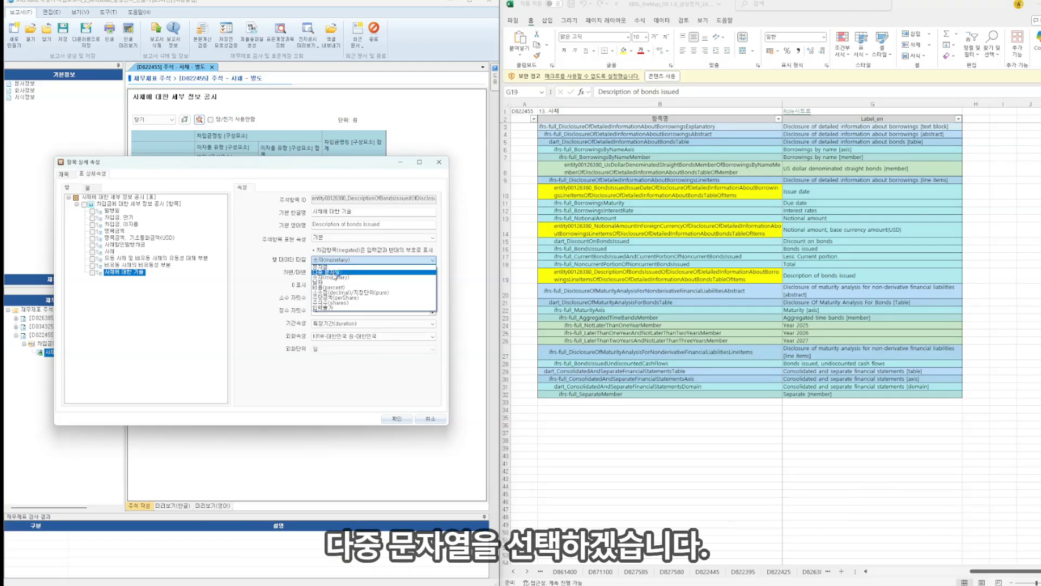
pyautogui.click(335, 272)
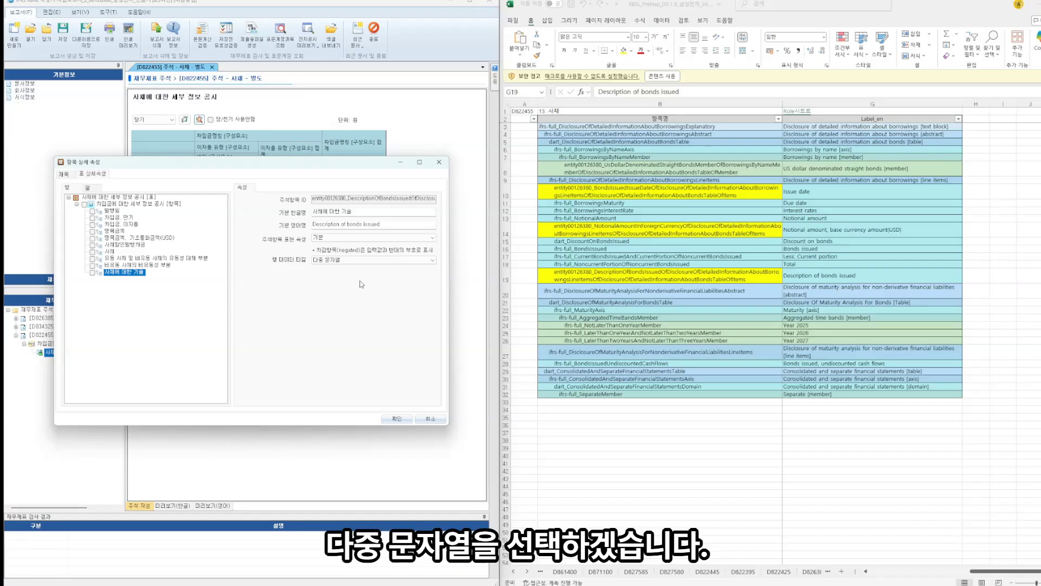
pyautogui.click(397, 419)
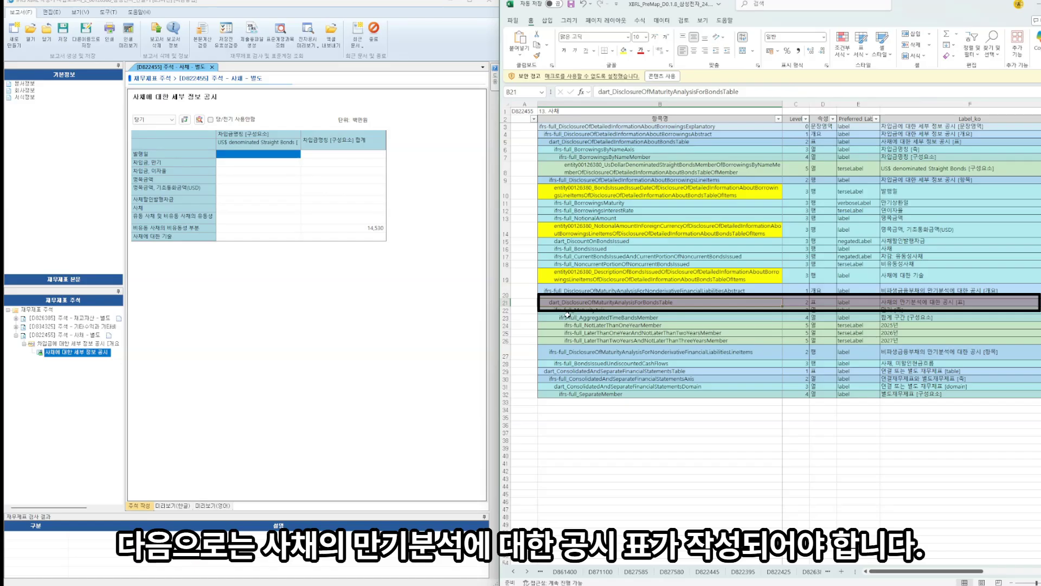
# Import the standard table 사채의 만기분석에 대한 공시 [표] from the note item list into note D822455
pyautogui.rightClick(88, 337)
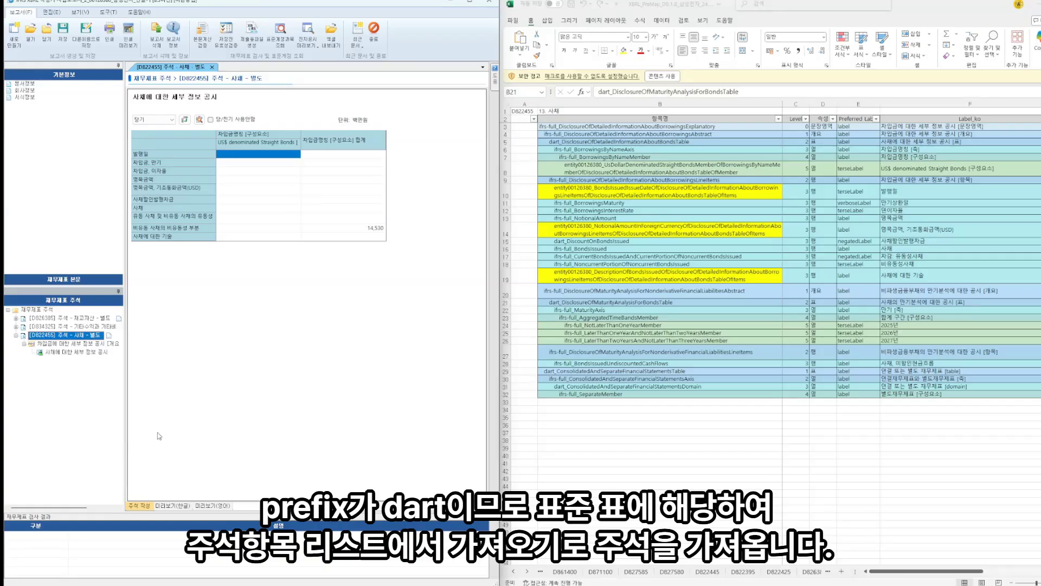
pyautogui.click(158, 432)
pyautogui.click(124, 240)
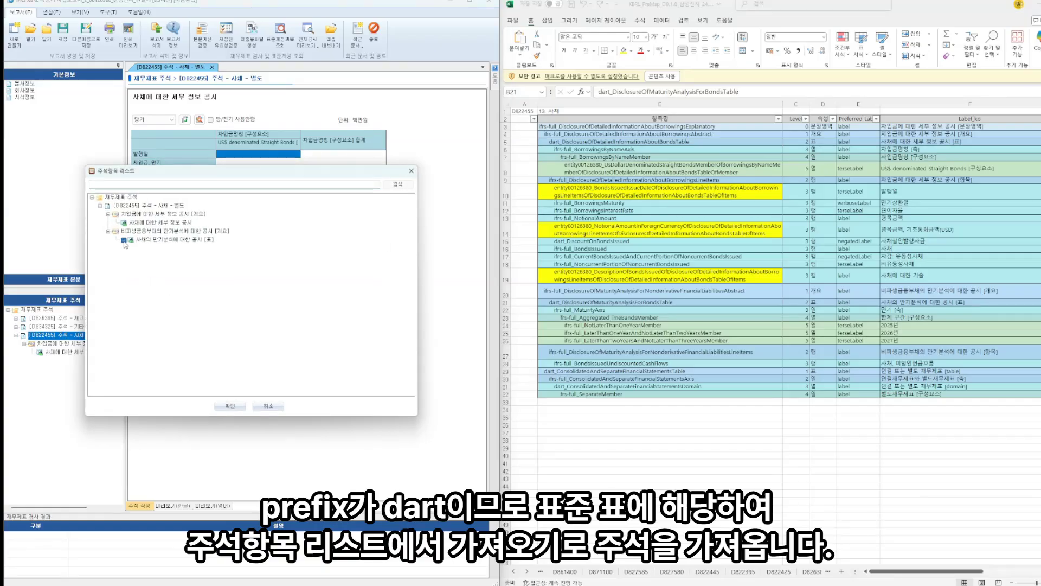
pyautogui.click(230, 406)
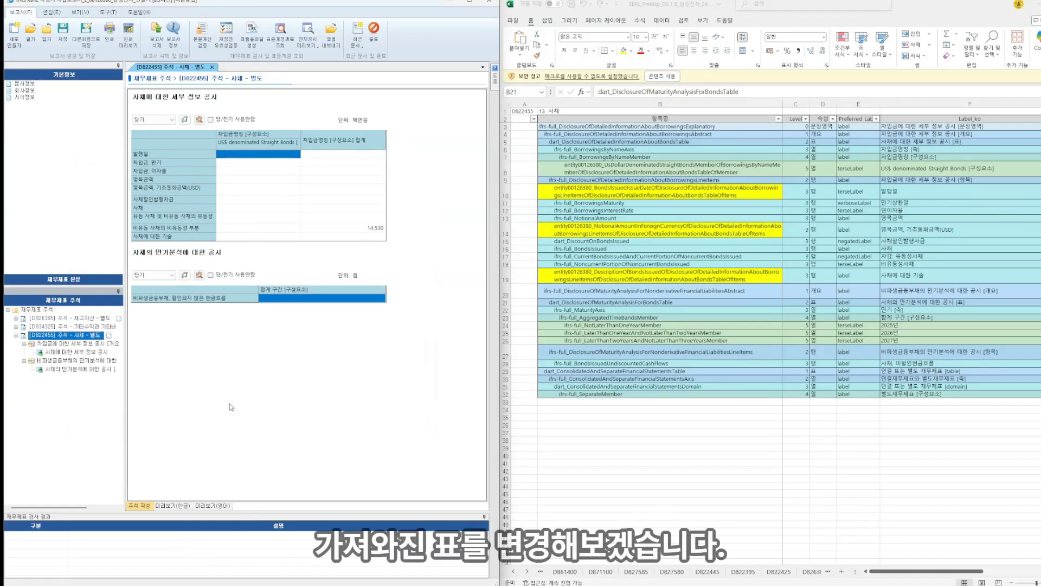
# Set the unit of the 사채의 만기분석에 대한 공시 table to 백만원
pyautogui.click(199, 275)
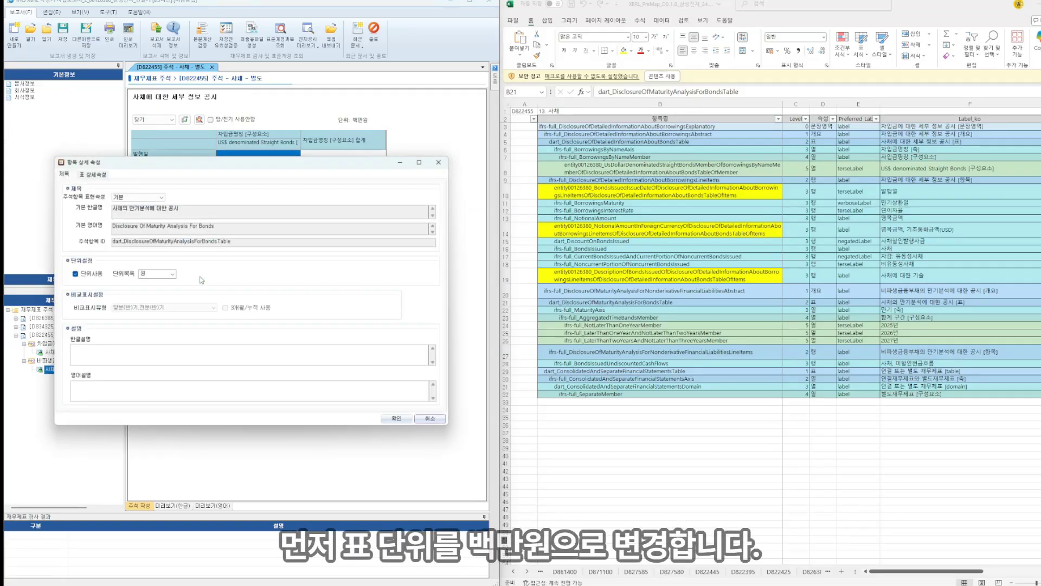
pyautogui.click(172, 273)
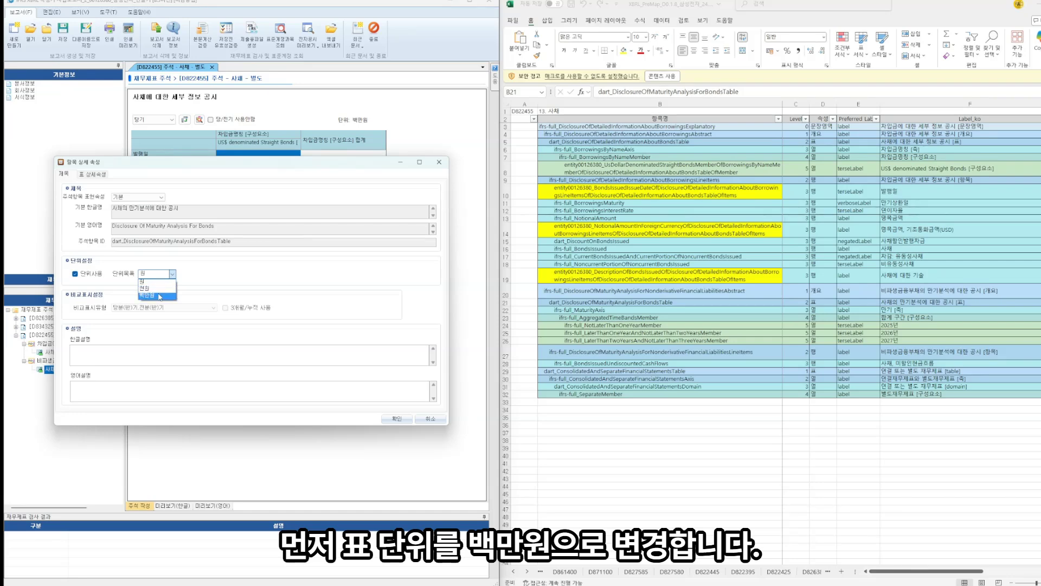
pyautogui.click(160, 295)
# Add the members 1년 이내, 1년 초과 2년 이내 and 2년 초과 3년 이내 under the column element 합계 구간, matching the design sheet's IDs
pyautogui.click(93, 174)
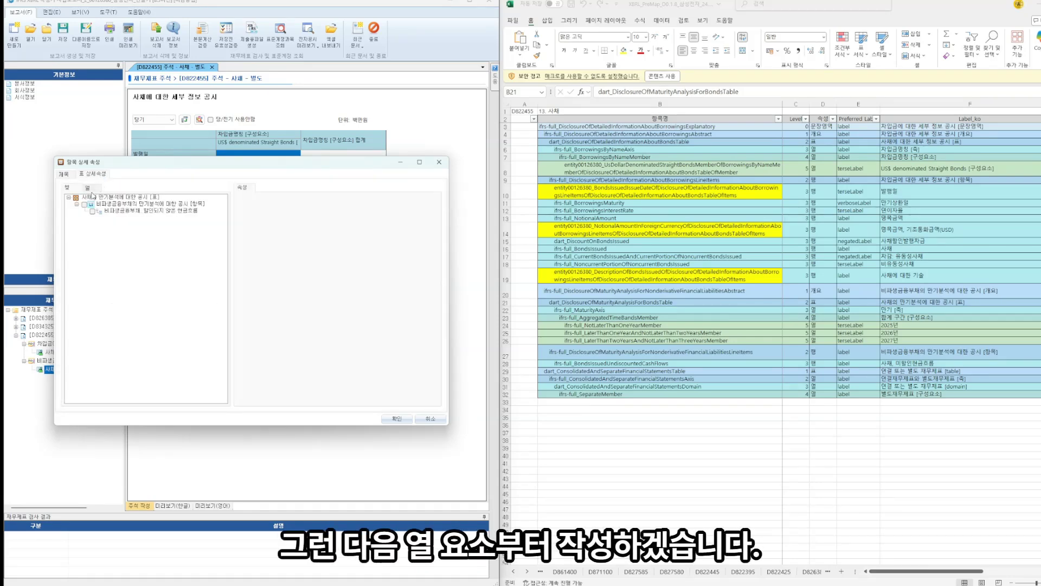
pyautogui.click(90, 189)
pyautogui.moveTo(754, 325); pyautogui.dragTo(765, 341)
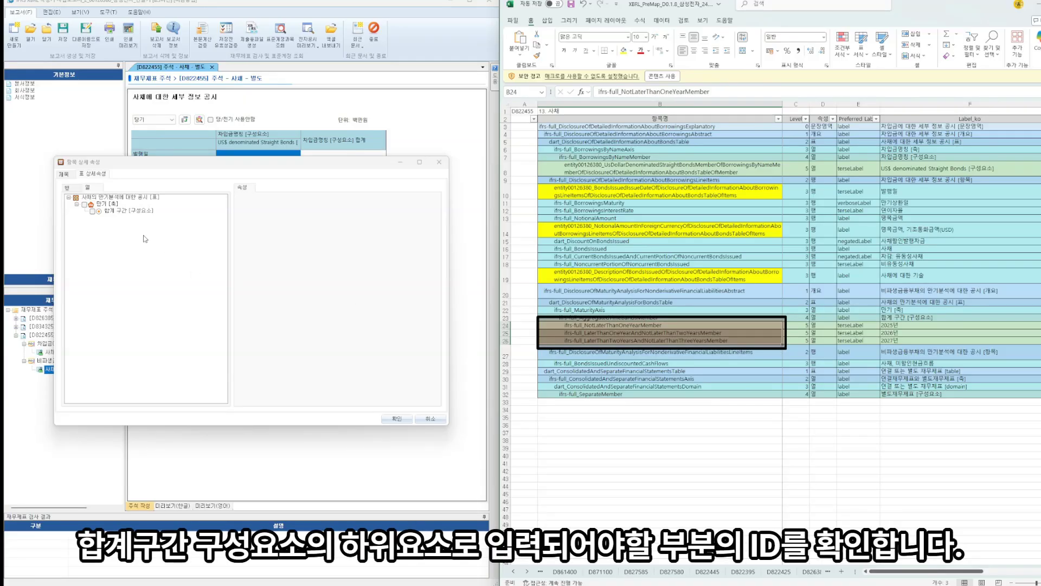
pyautogui.click(125, 212)
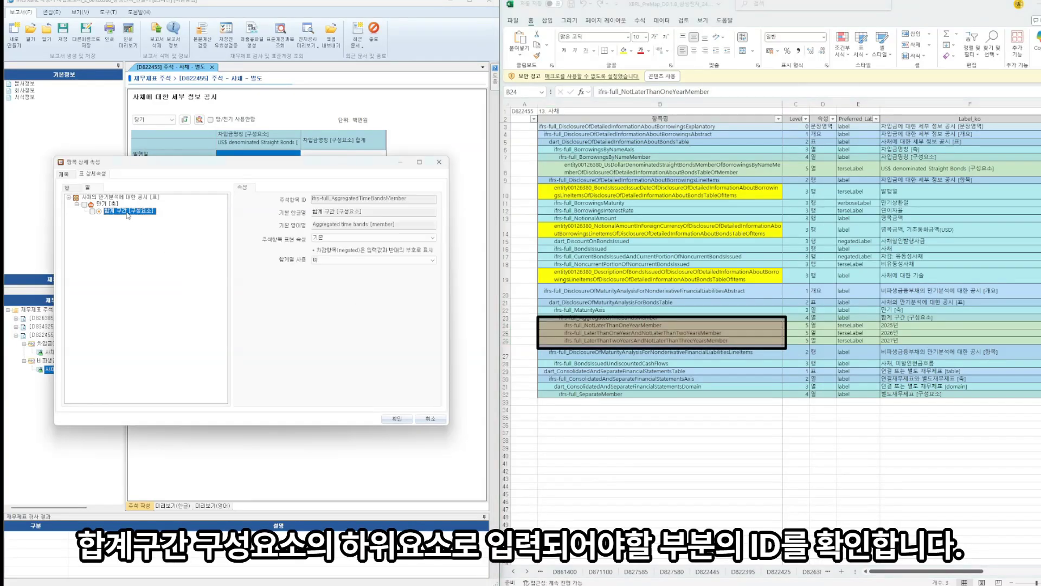
pyautogui.rightClick(127, 212)
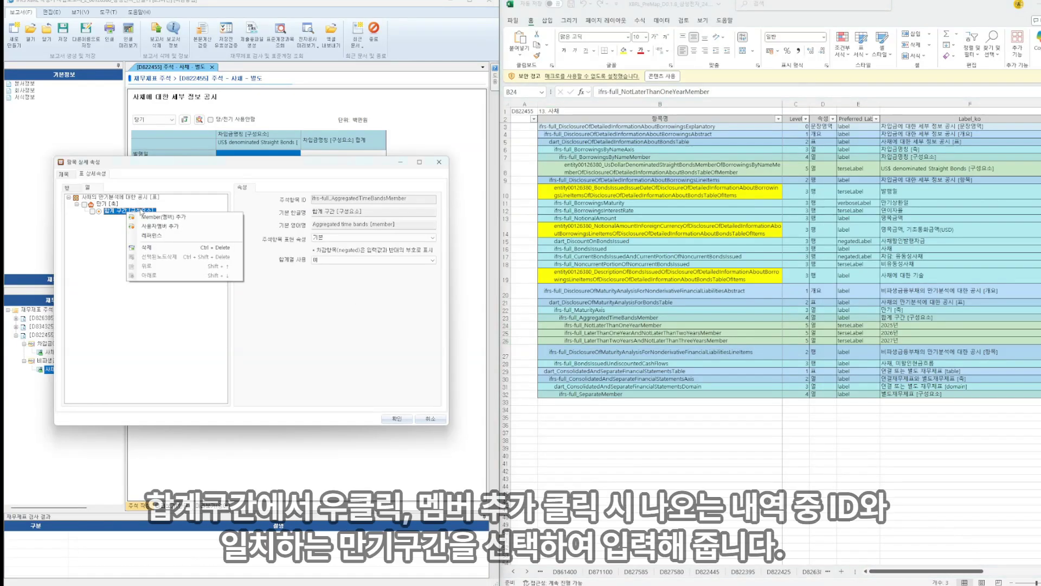
pyautogui.click(163, 217)
pyautogui.scroll(-10, 210, 281)
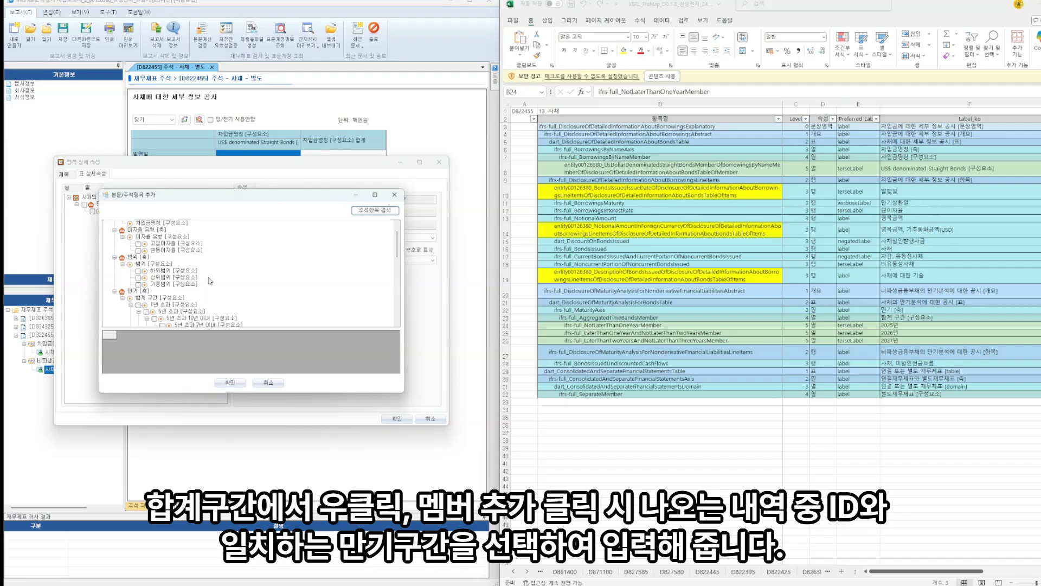
pyautogui.scroll(-3, 209, 281)
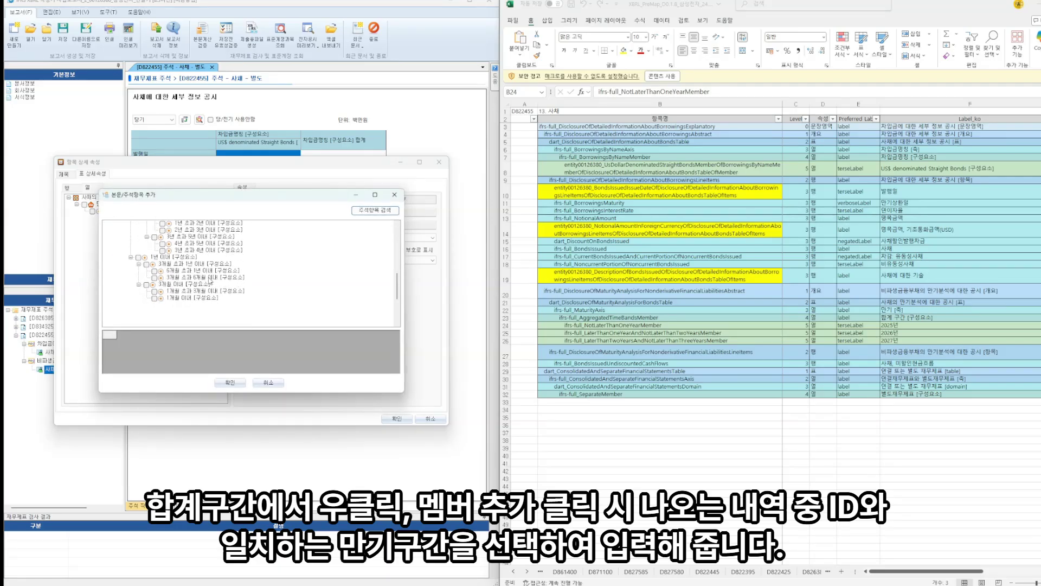
pyautogui.scroll(1, 209, 282)
pyautogui.click(139, 264)
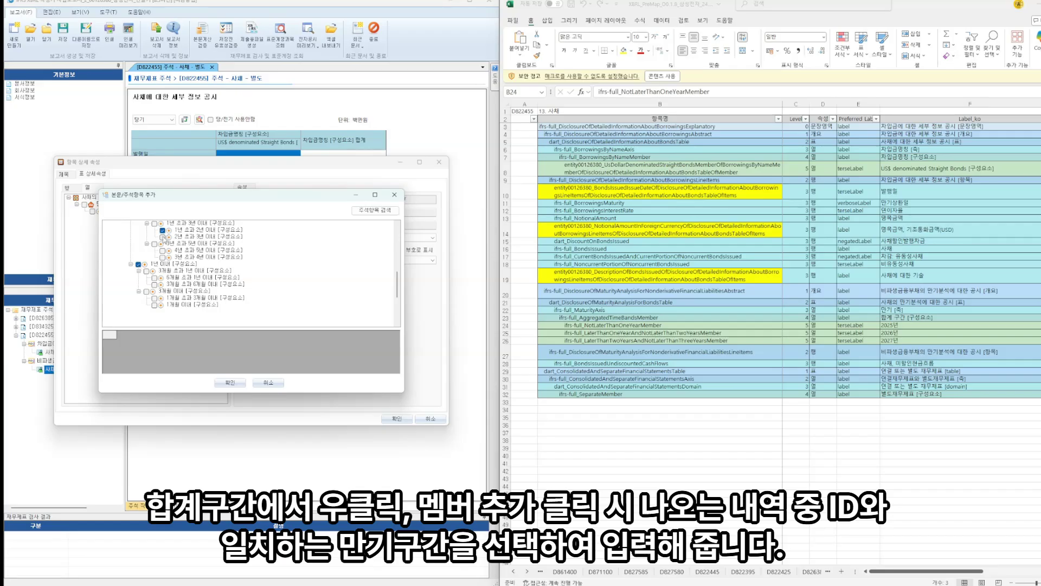
pyautogui.click(231, 383)
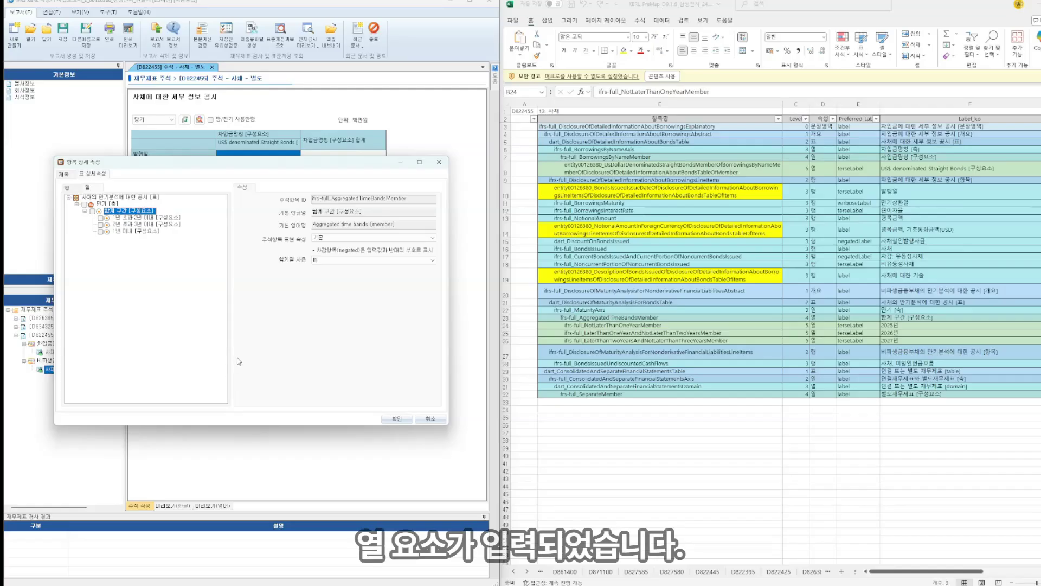
# Find BondsIssuedUndiscountedCashFlows by item ID and add it as a row item under 비파생금융부채의 만기분석에 대한 공시 [항목]
pyautogui.click(74, 190)
pyautogui.click(822, 363)
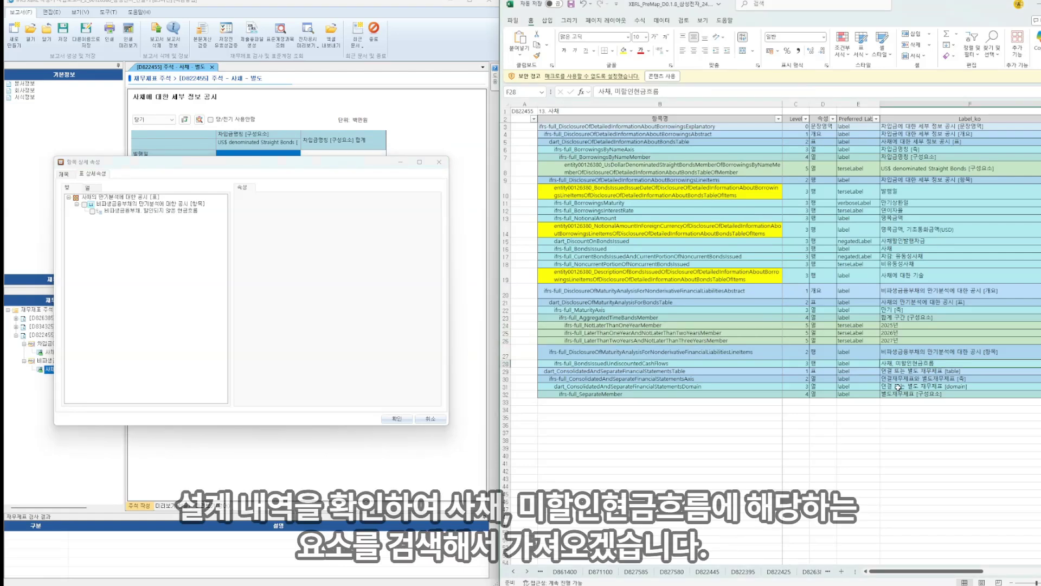
pyautogui.doubleClick(651, 363)
pyautogui.rightClick(163, 204)
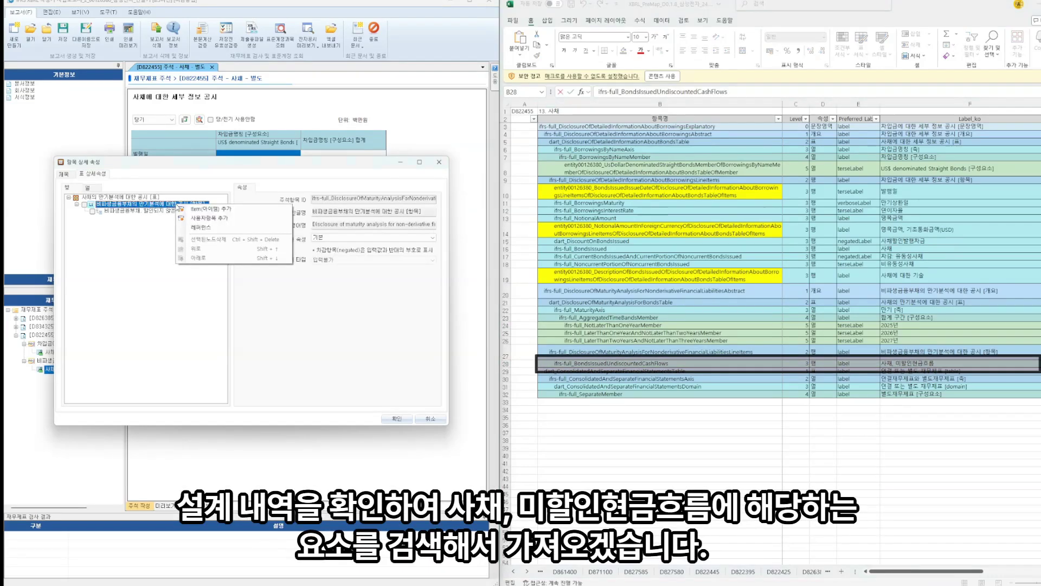
pyautogui.click(220, 213)
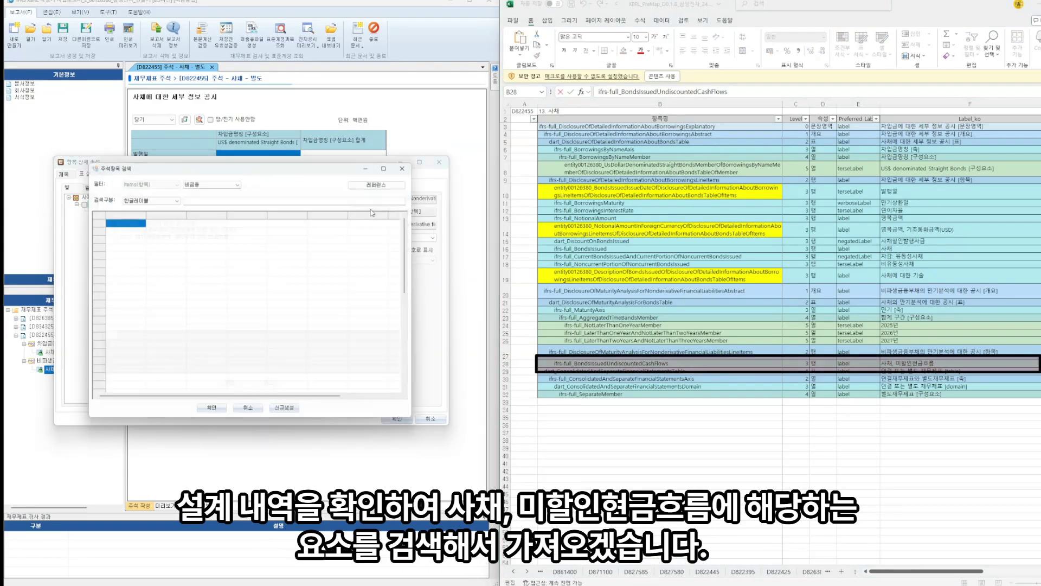
pyautogui.click(174, 197)
pyautogui.click(145, 215)
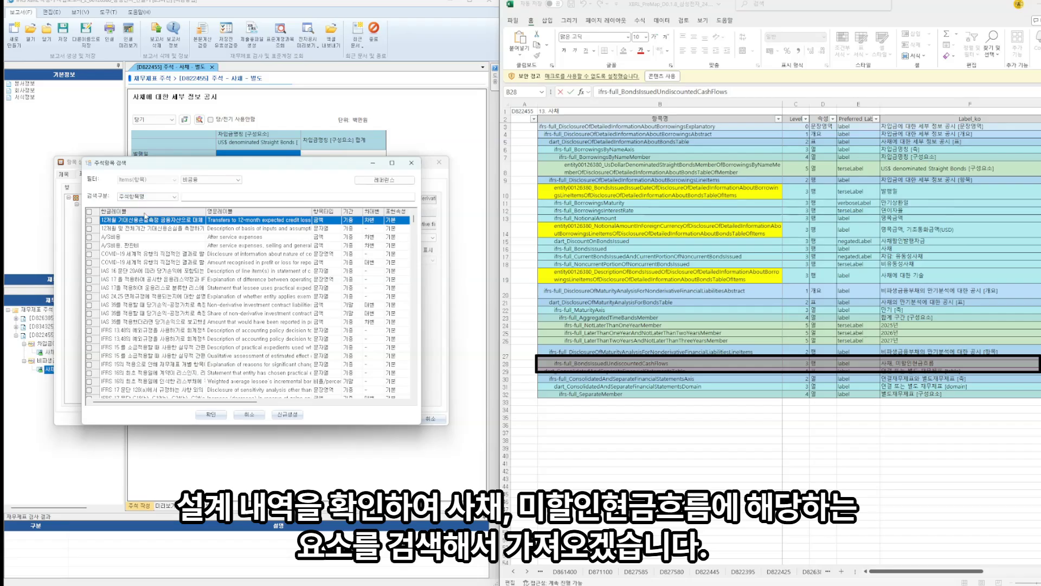
pyautogui.write('BondsIssuedUndiscountedCashFlows')
pyautogui.press('Return')
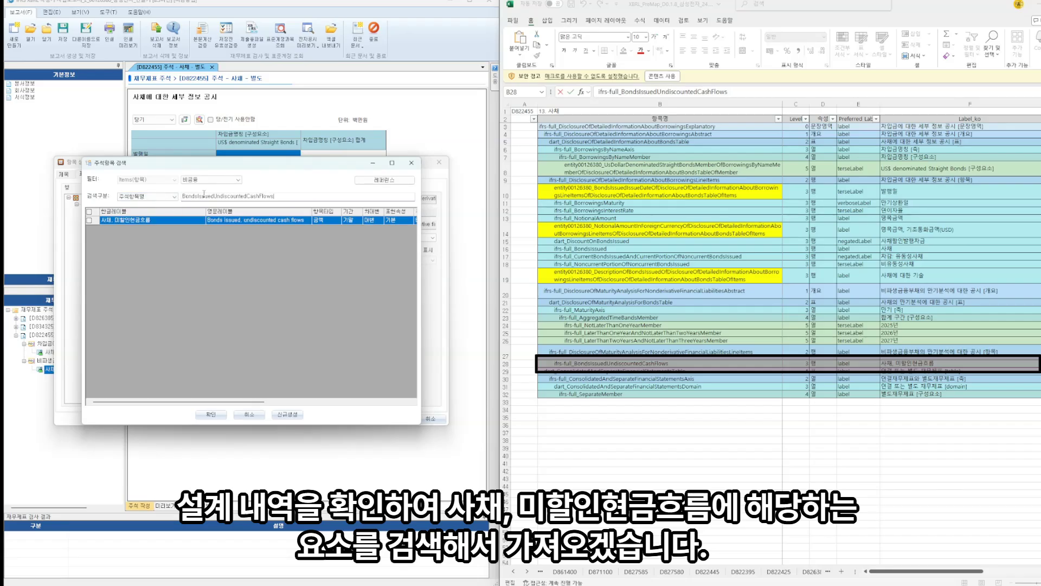
pyautogui.click(218, 414)
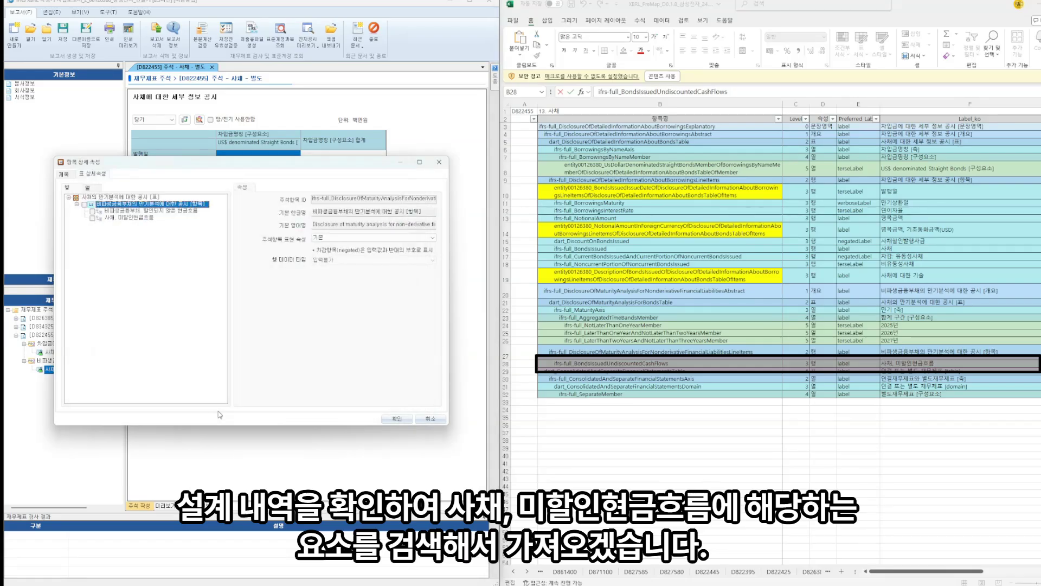
# Delete the unused row item 비파생금융부채, 할인되지 않은 현금흐름 and apply the maturity analysis table's settings
pyautogui.rightClick(120, 213)
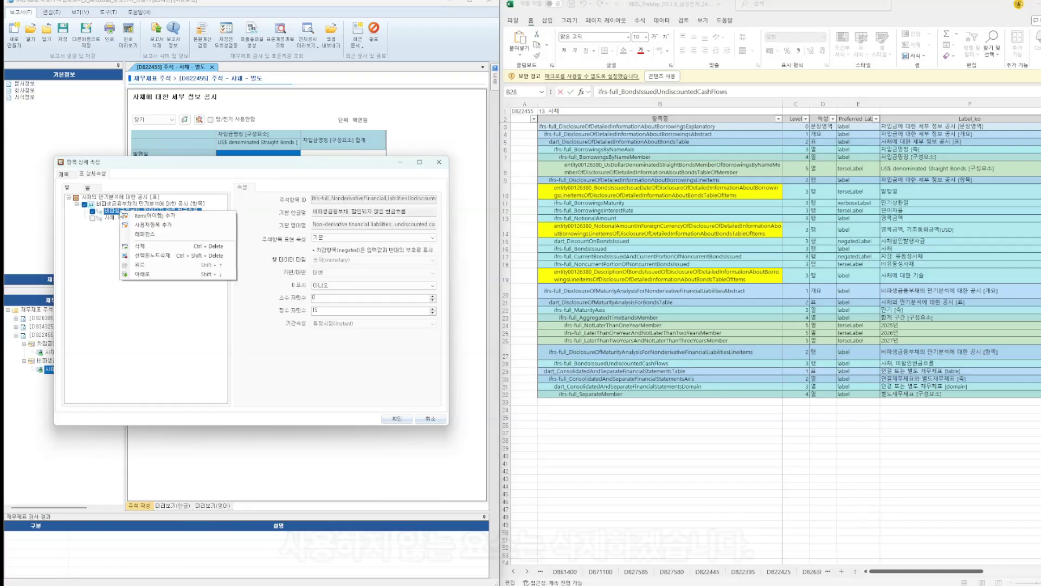
pyautogui.click(164, 247)
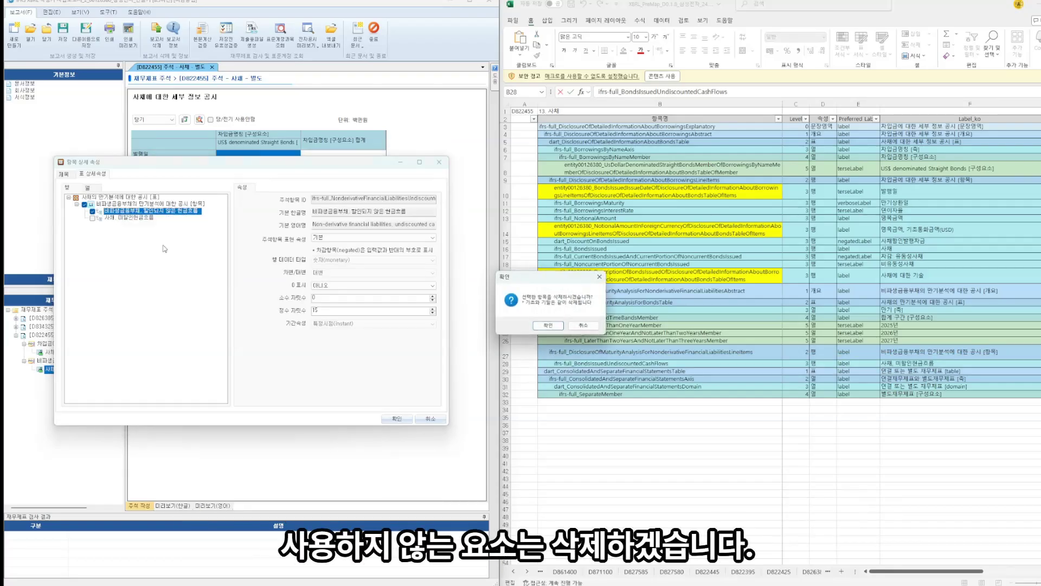
pyautogui.click(548, 326)
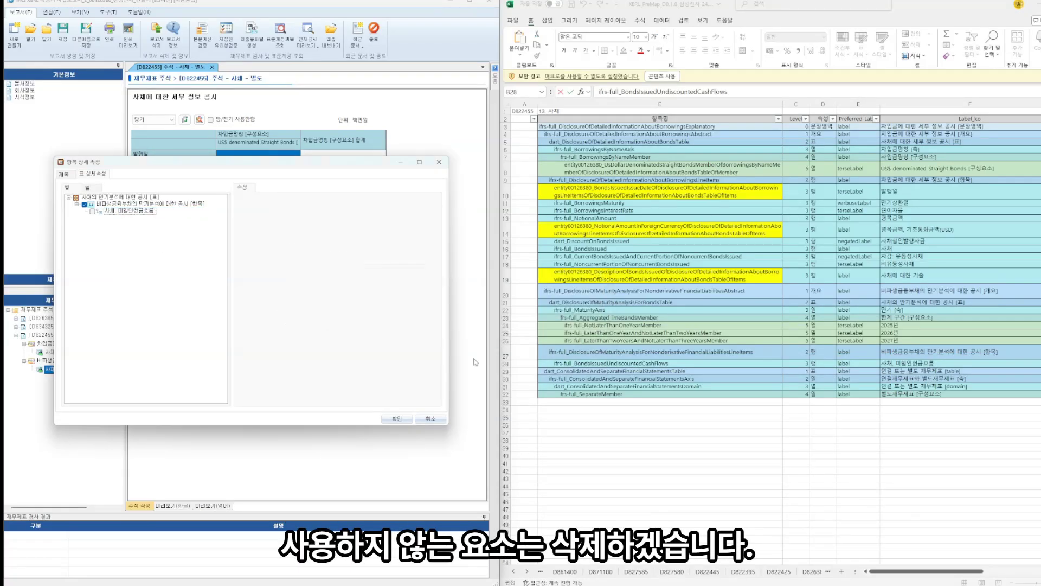
pyautogui.click(399, 420)
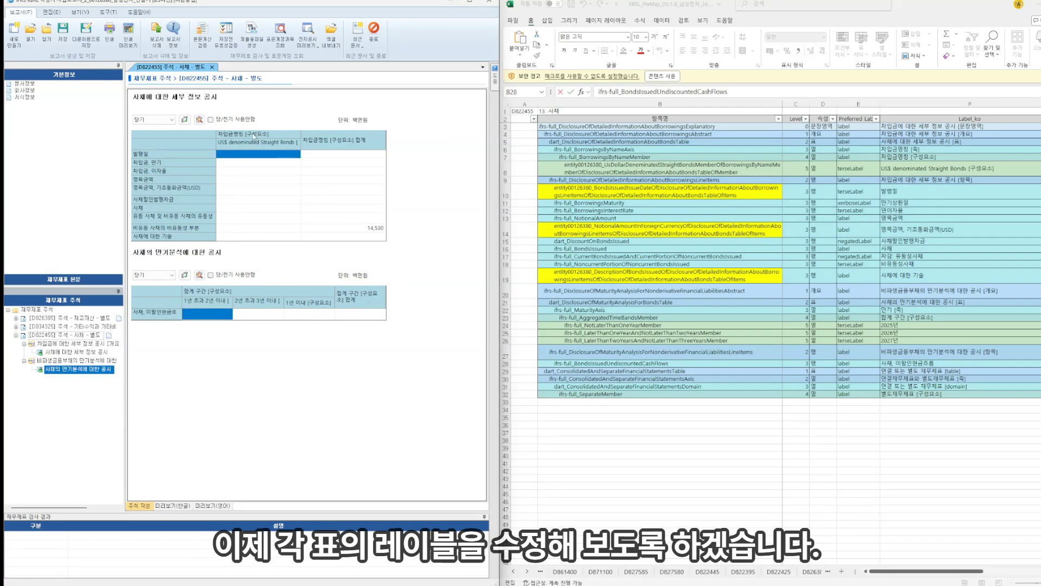
# Open the table properties of 사채에 대한 세부 정보 공시 and highlight the design sheet's preferred labels other than label in yellow
pyautogui.click(200, 119)
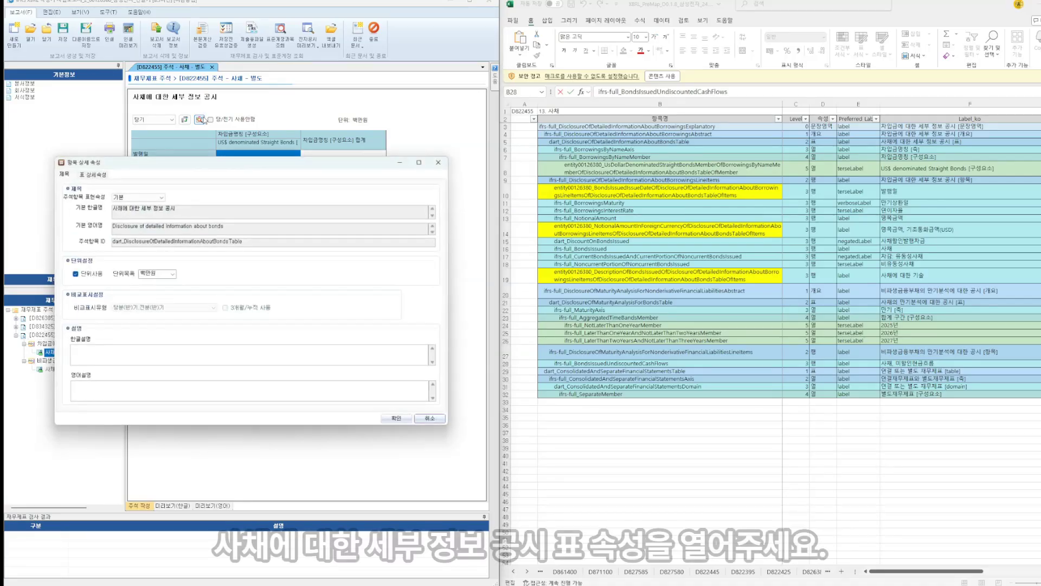
pyautogui.click(95, 174)
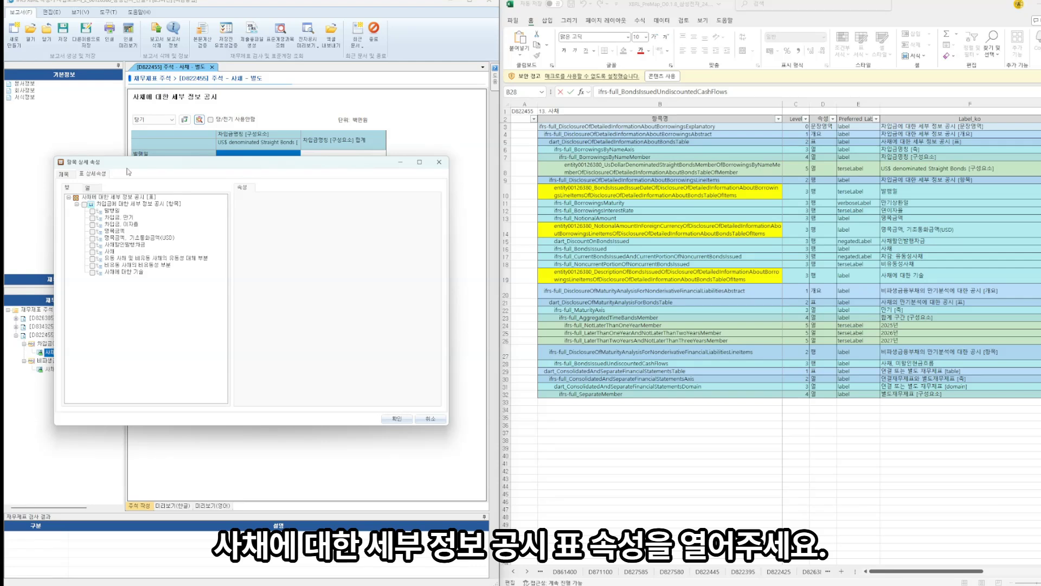
pyautogui.click(857, 240)
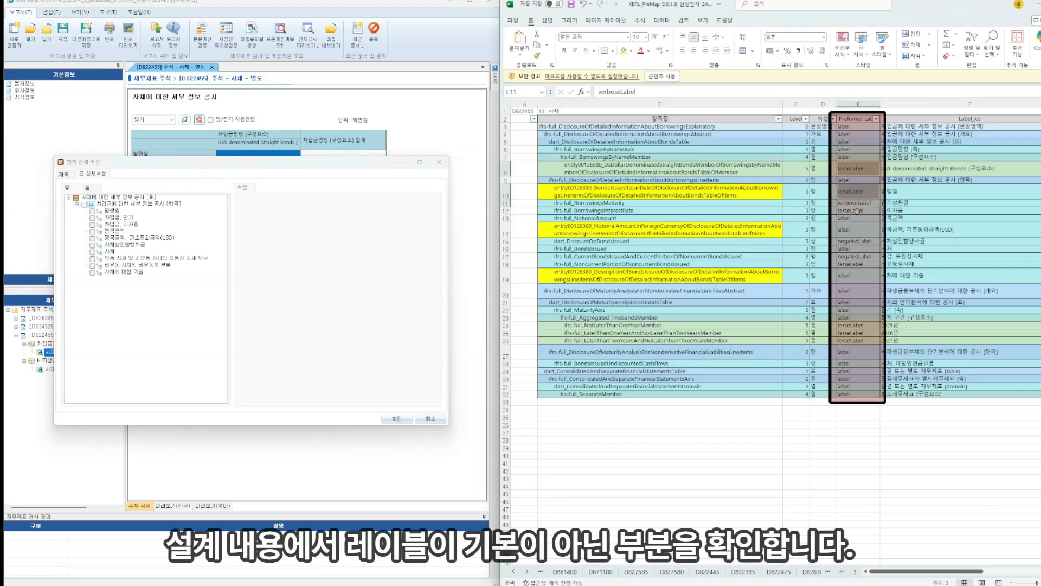
pyautogui.keyDown('ctrl'); pyautogui.click(861, 256); pyautogui.keyUp('ctrl')
pyautogui.keyDown('ctrl'); pyautogui.click(859, 264); pyautogui.keyUp('ctrl')
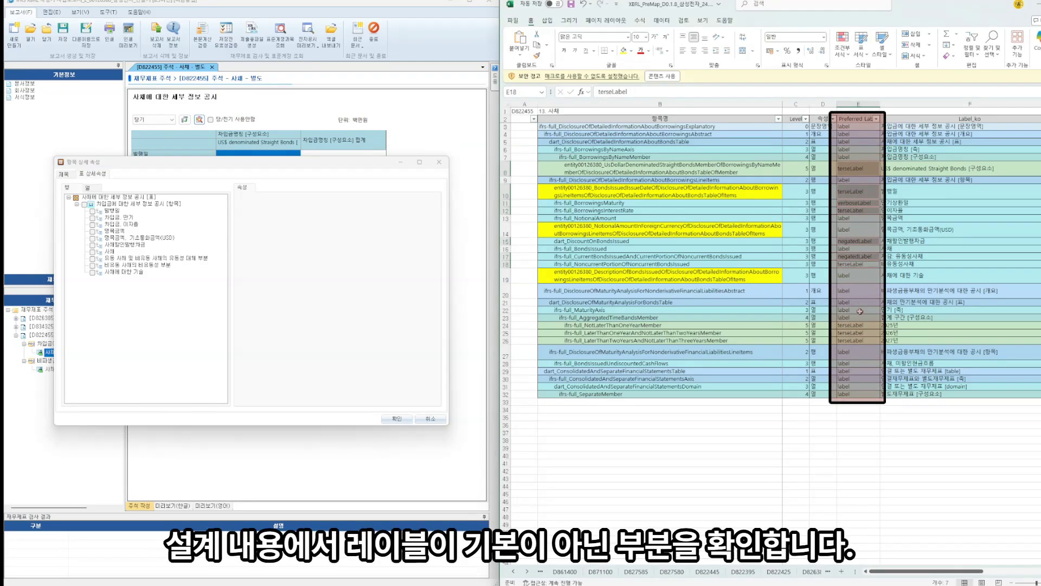
pyautogui.moveTo(855, 326); pyautogui.dragTo(857, 340)
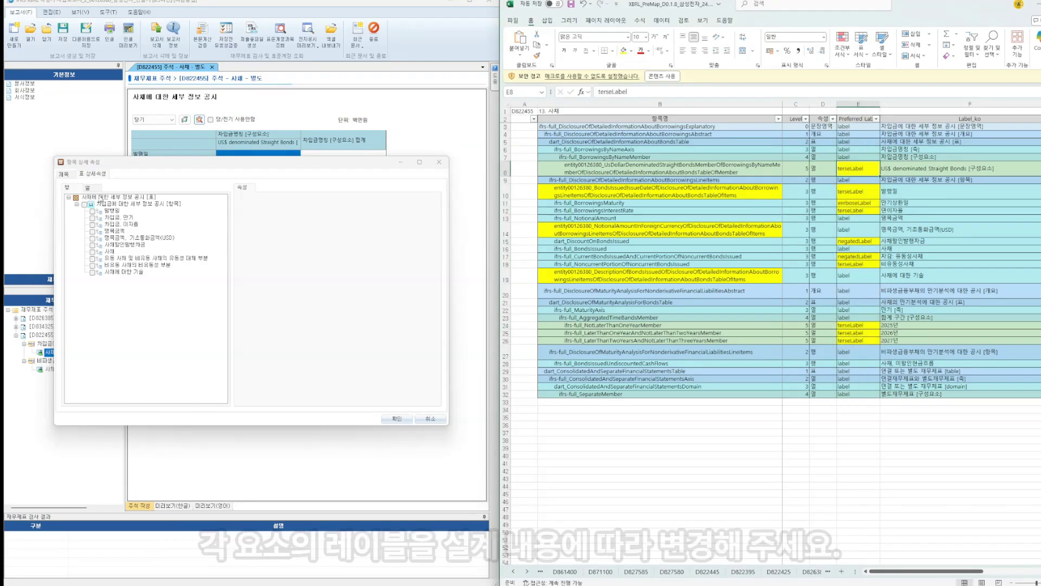
# Set the expression attribute of the row item 차입금, 만기 to 별칭2 and its Korean name to 만기상환일
pyautogui.click(138, 217)
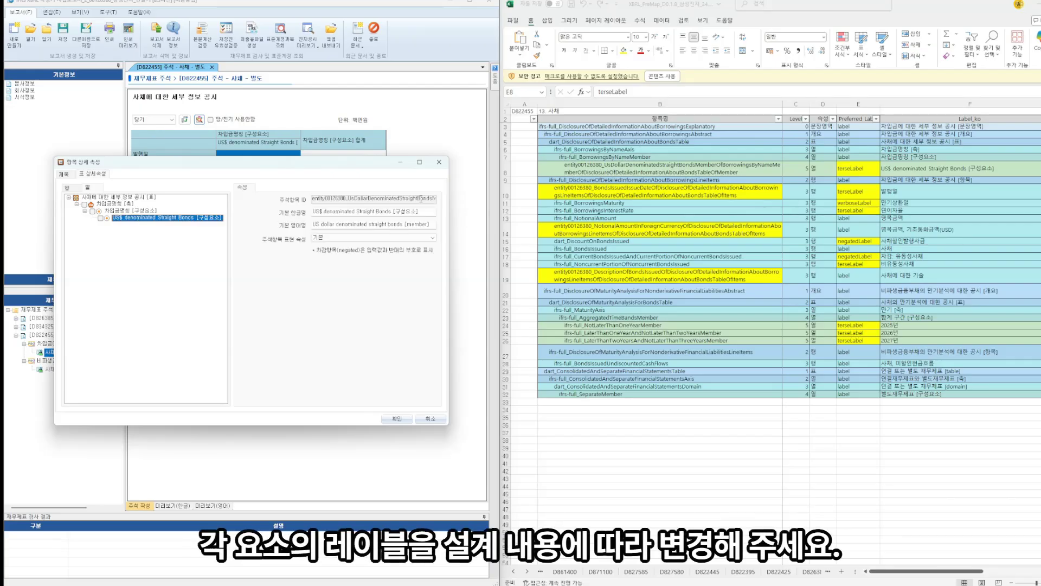
pyautogui.click(73, 189)
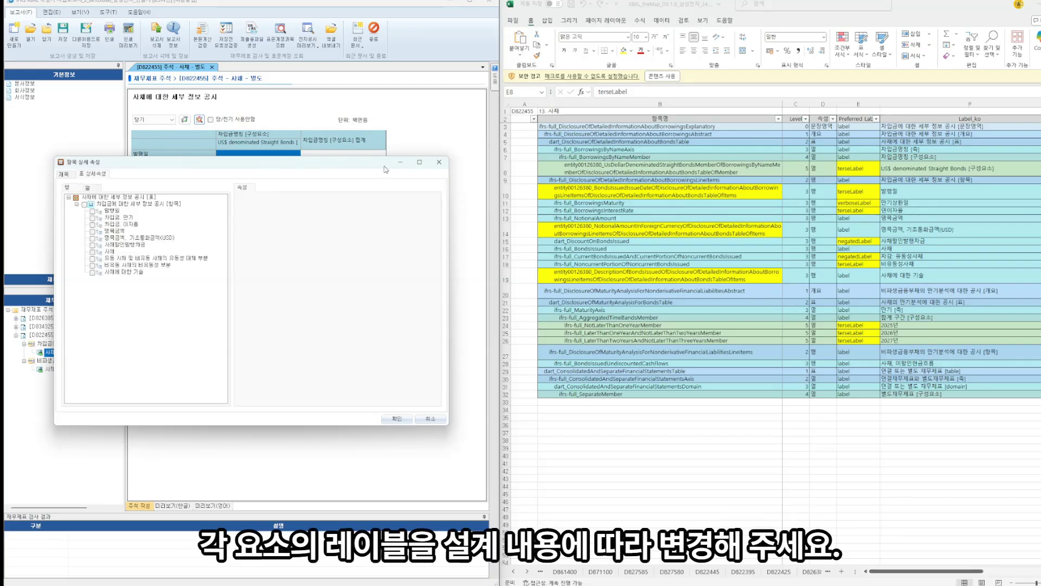
pyautogui.click(856, 203)
pyautogui.press('Right')
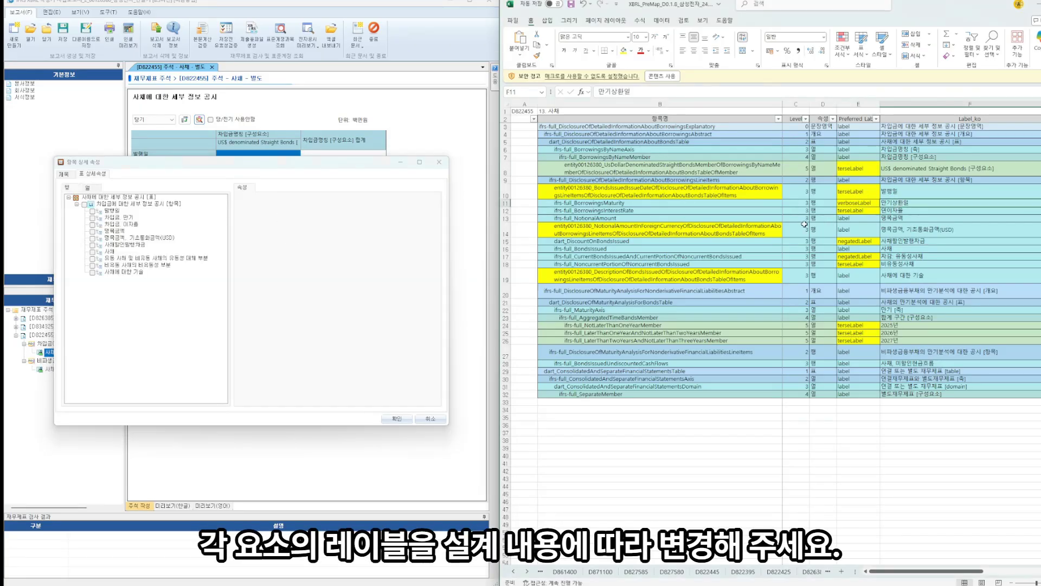
pyautogui.click(126, 218)
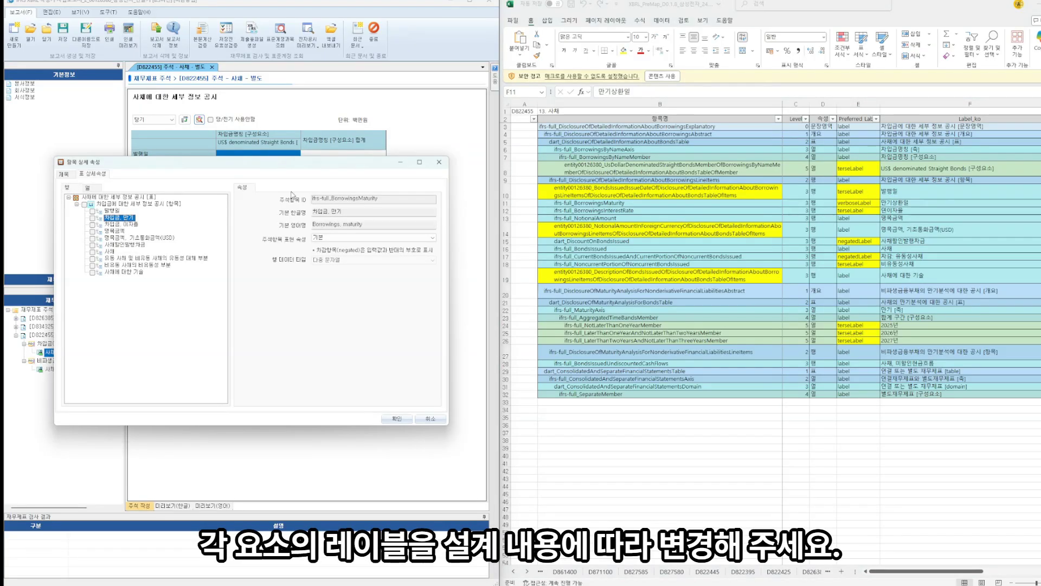
pyautogui.click(374, 238)
pyautogui.click(345, 259)
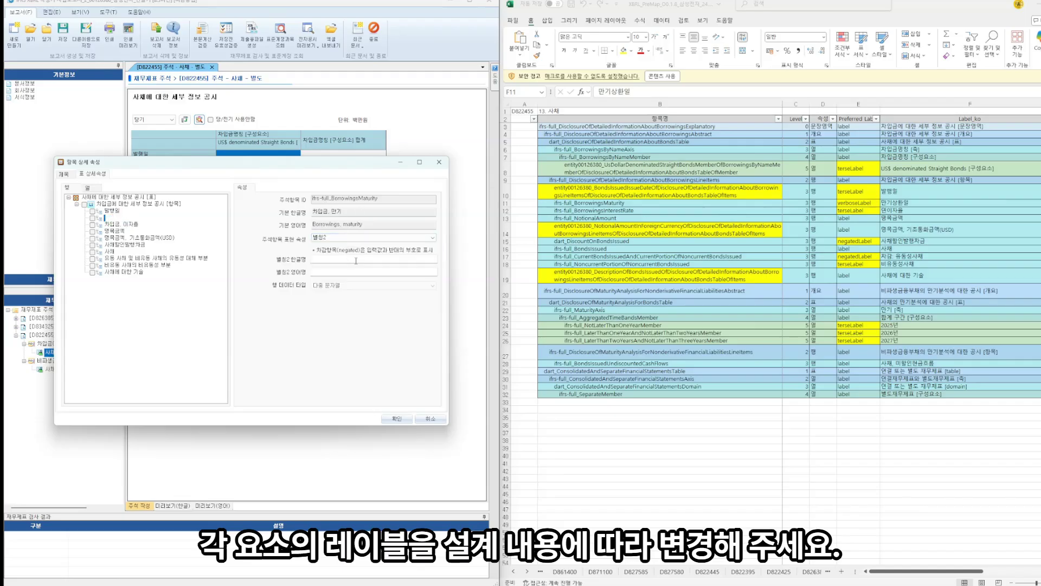
pyautogui.write('만기상환일')
# Copy the English label Due date from the design sheet into the 별칭2 English name of 만기상환일
pyautogui.doubleClick(966, 201)
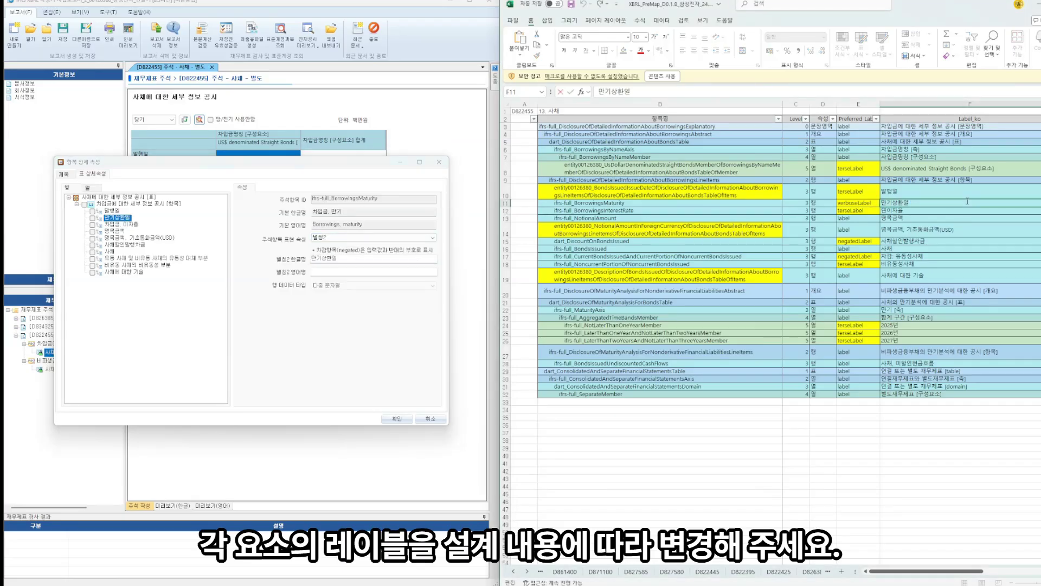
pyautogui.press('Tab')
pyautogui.press('F2')
pyautogui.hotkey('shift', 'Home')
pyautogui.hotkey('ctrl', 'c')
pyautogui.press('Escape')
pyautogui.click(364, 272)
pyautogui.hotkey('ctrl', 'v')
# Set the expression attribute of the row item 차입금, 이자율 to 별칭1
pyautogui.click(868, 201)
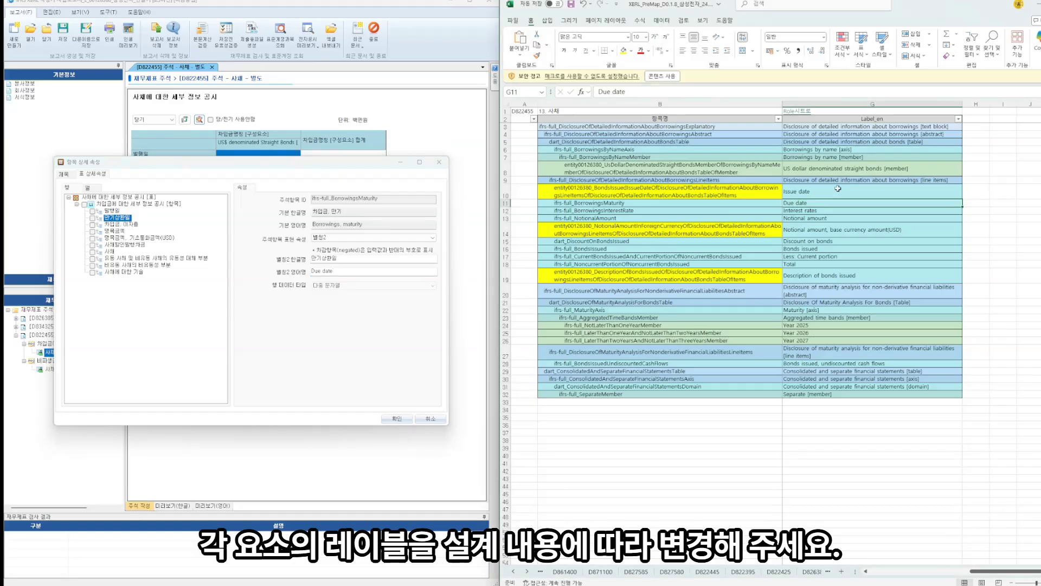
pyautogui.press('Left')
pyautogui.press('Left')
pyautogui.press('Down')
pyautogui.click(122, 224)
pyautogui.click(432, 237)
pyautogui.click(391, 252)
# Copy the Korean label 연이자율 from the design sheet into the 별칭1 Korean name of 차입금, 이자율
pyautogui.click(802, 210)
pyautogui.press('Tab')
pyautogui.press('F2')
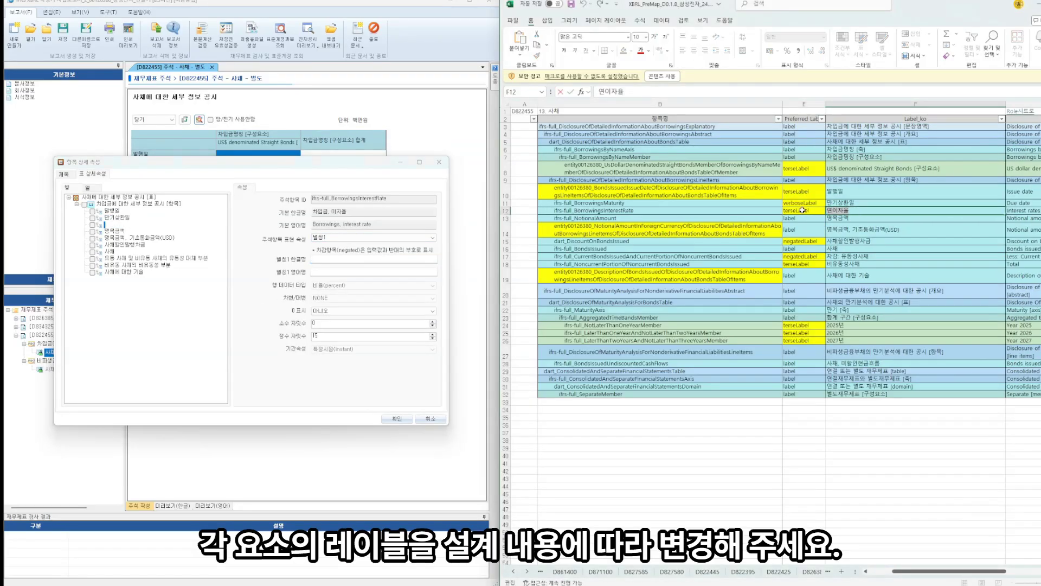
pyautogui.hotkey('shift', 'Home')
pyautogui.hotkey('ctrl', 'c')
pyautogui.press('Escape')
pyautogui.click(402, 259)
pyautogui.hotkey('ctrl', 'v')
# Copy the English label Interest rates from the design sheet into the 별칭1 English name of 연이자율
pyautogui.click(1027, 214)
pyautogui.press('F2')
pyautogui.hotkey('shift', 'Home')
pyautogui.hotkey('ctrl', 'c')
pyautogui.click(377, 271)
pyautogui.hotkey('ctrl', 'v')
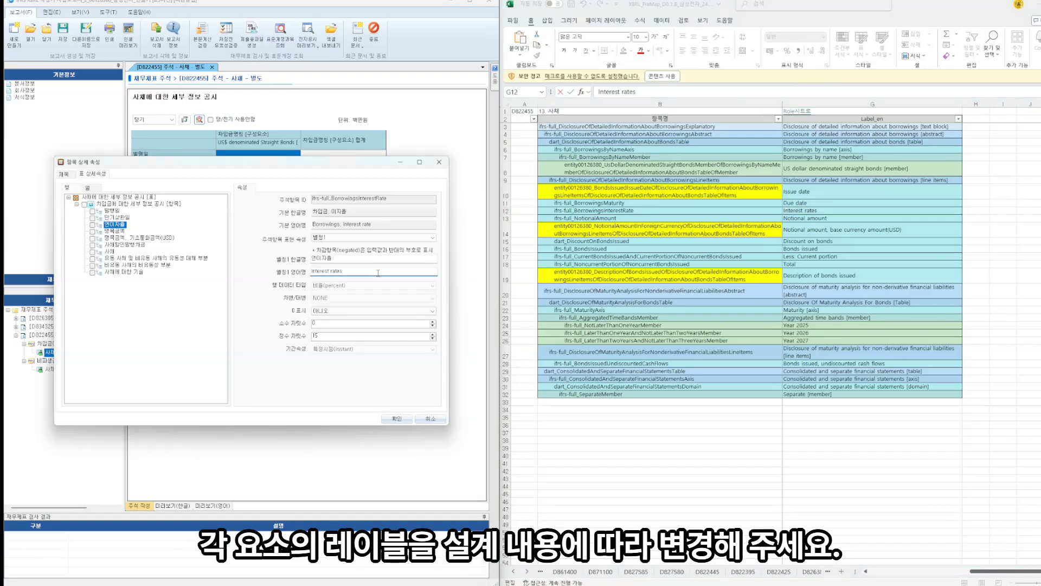
# Check the expression attribute of 사채할인발행차금 against its preferred label in the design sheet
pyautogui.click(769, 240)
pyautogui.press('Right')
pyautogui.press('Right')
pyautogui.press('Right')
pyautogui.click(135, 246)
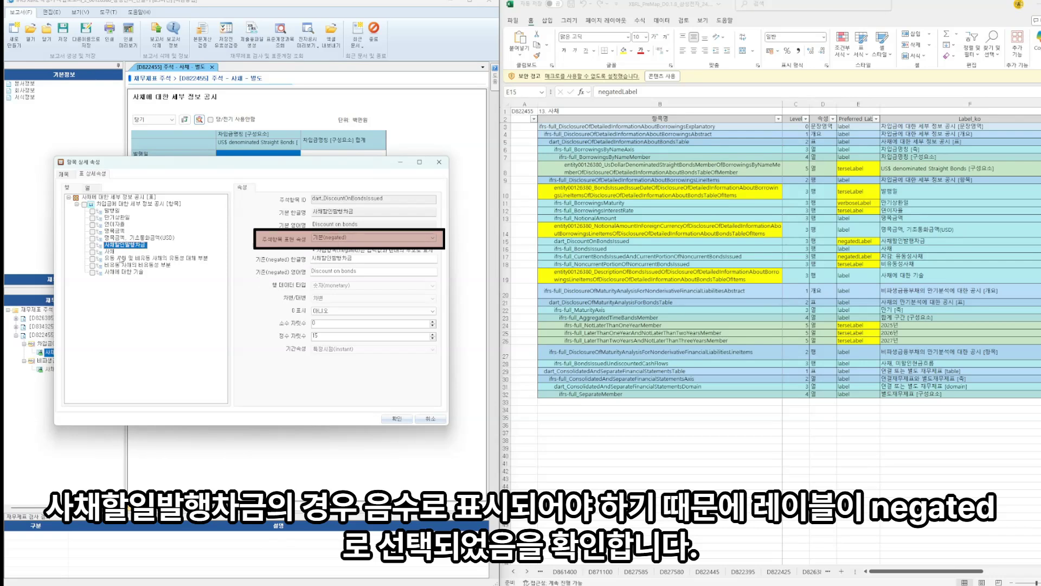
# Set the expression attribute of the row item 유동 사채 및 비유동 사채의 유동성 대체 부분 to 기본(negated)
pyautogui.click(111, 258)
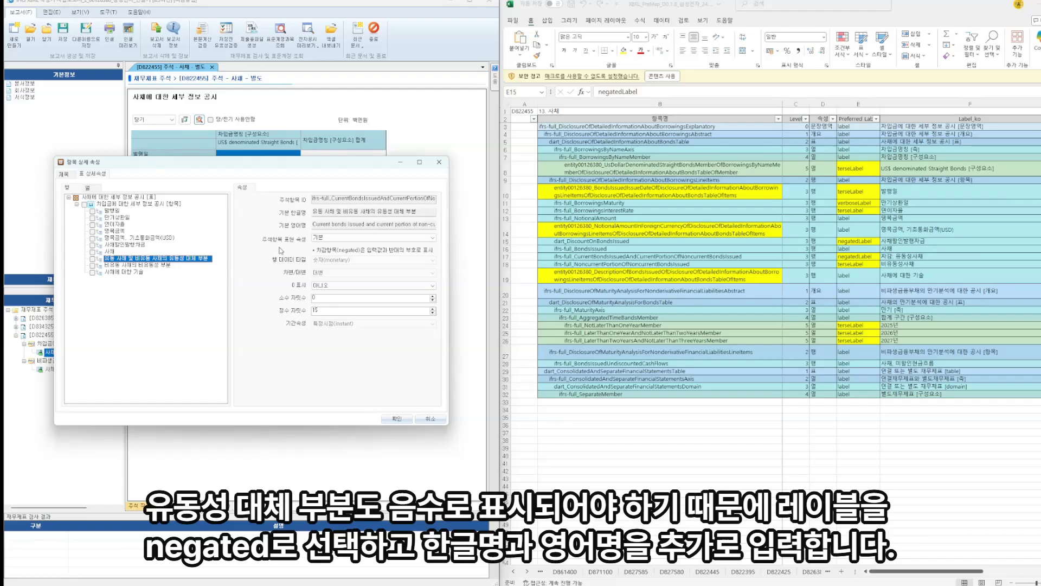
pyautogui.click(344, 237)
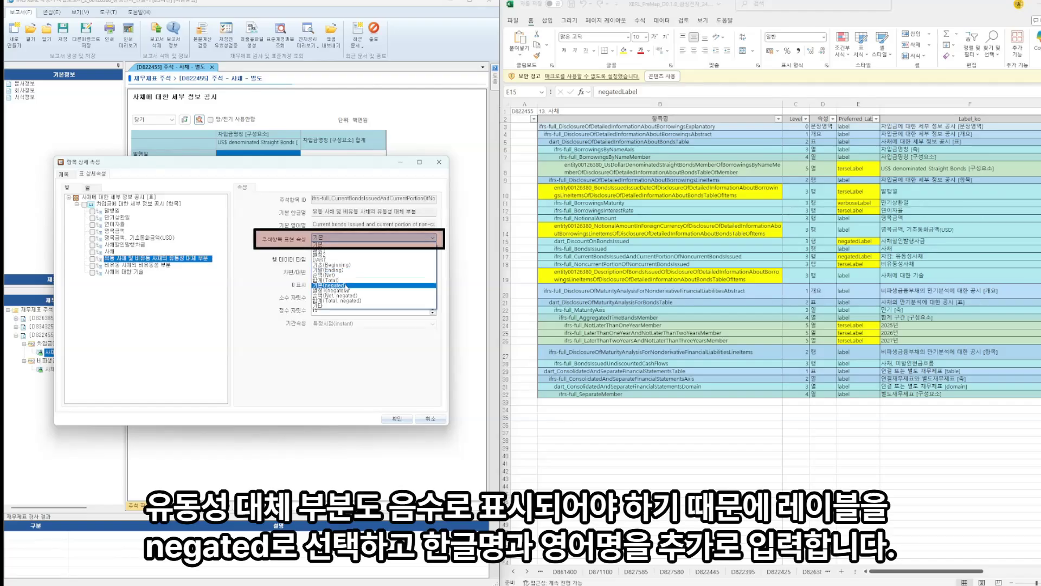
pyautogui.click(345, 286)
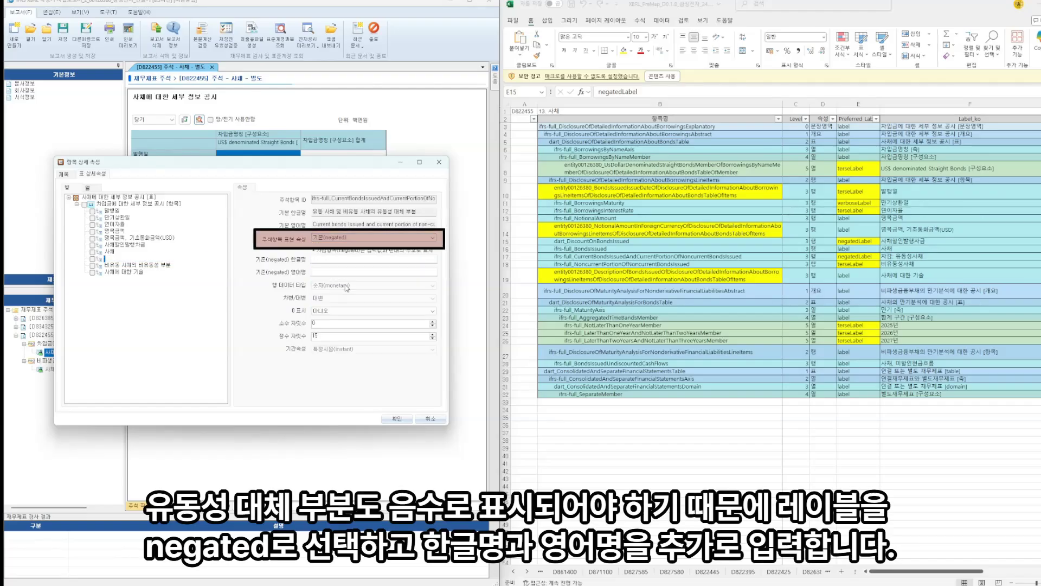
# Copy 차감: 유동성사채 and Less: Current portion from the design sheet into the item's negated Korean and English names, and save the properties
pyautogui.doubleClick(900, 257)
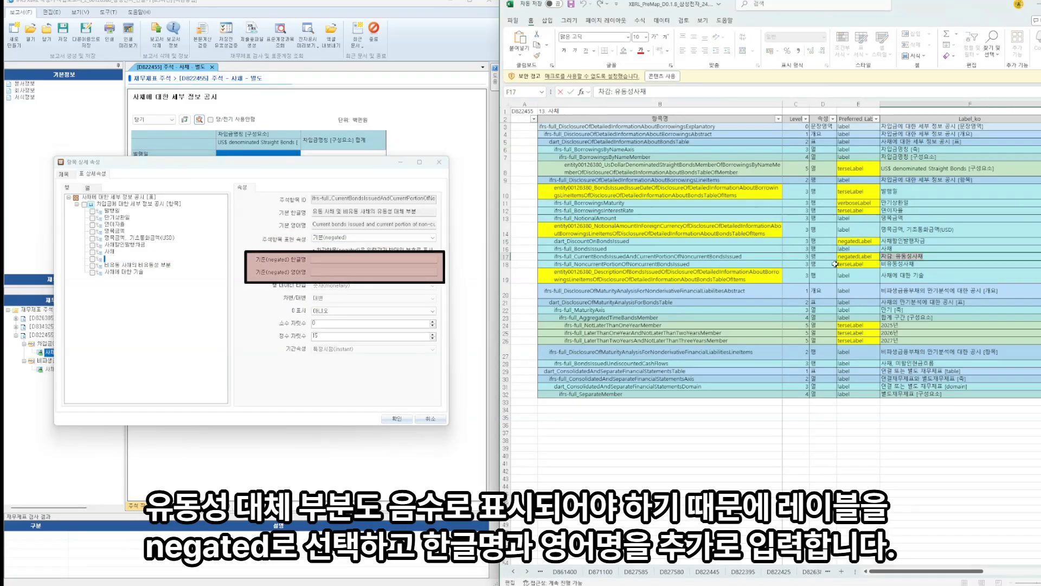
pyautogui.click(401, 259)
pyautogui.hotkey('ctrl', 'v')
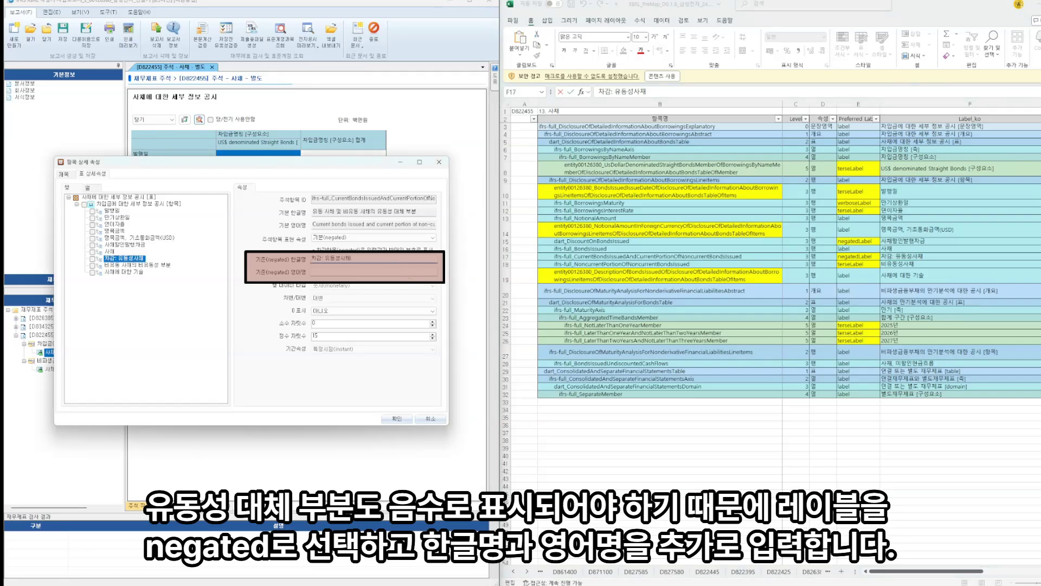
pyautogui.press('Escape')
pyautogui.press('Right')
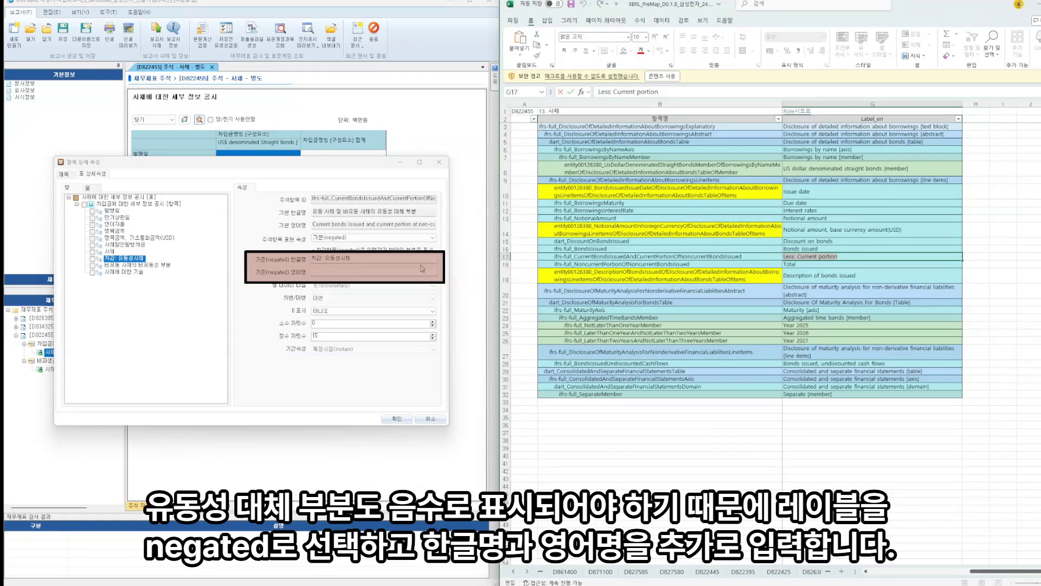
pyautogui.click(377, 271)
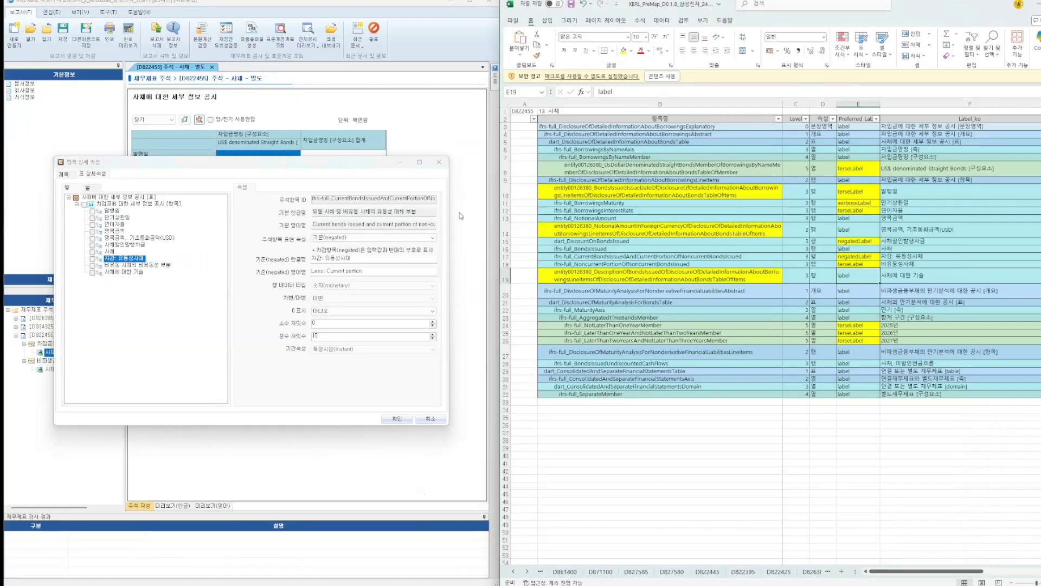
pyautogui.click(396, 419)
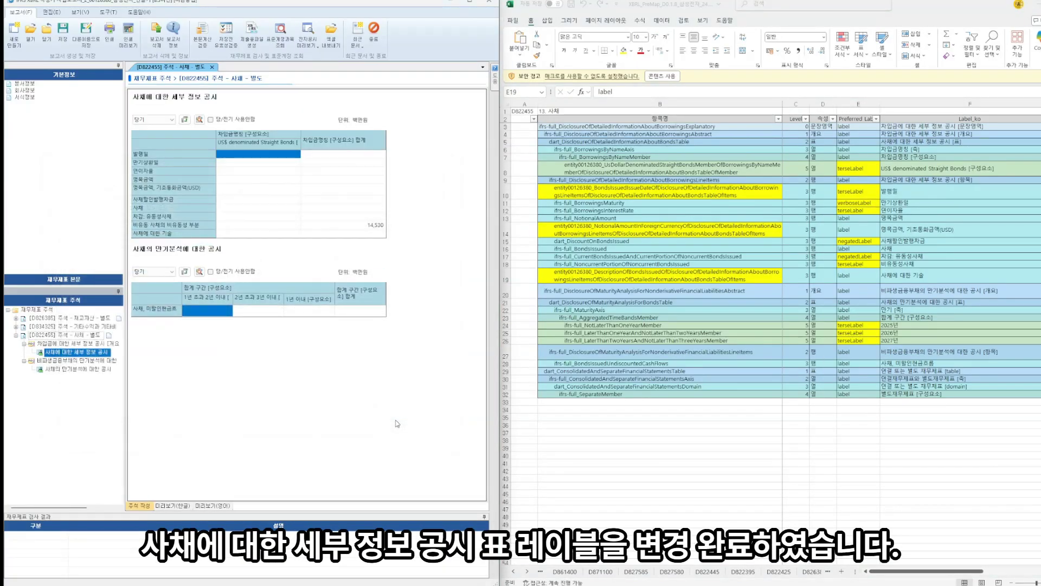
# Open the bond maturity analysis table's detailed properties and set the column member 1년 초과 2년 이내 to 별칭1
pyautogui.click(200, 271)
pyautogui.click(99, 178)
pyautogui.click(87, 187)
pyautogui.click(130, 217)
pyautogui.click(373, 237)
pyautogui.click(336, 258)
# Copy the labels 2025년 and Year 2025 from the design sheet into the member's 별칭1 Korean and English names
pyautogui.click(898, 325)
pyautogui.hotkey('ctrl', 'c')
pyautogui.click(411, 259)
pyautogui.hotkey('ctrl', 'v')
pyautogui.press('Tab')
pyautogui.hotkey('alt', 'Tab')
pyautogui.press('Right')
pyautogui.hotkey('ctrl', 'c')
pyautogui.hotkey('alt', 'Tab')
pyautogui.hotkey('ctrl', 'v')
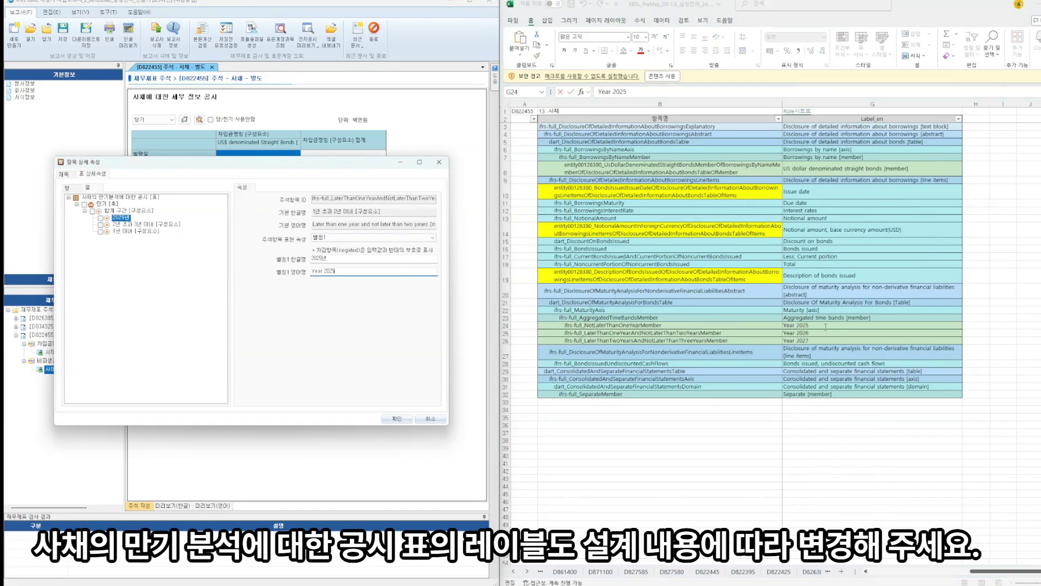
# Set the column member 2년 초과 3년 이내 to 별칭1 and copy the Korean label 2026년 from the design sheet into it
pyautogui.hotkey('alt', 'Tab')
pyautogui.press('Left')
pyautogui.press('Down')
pyautogui.press('F2')
pyautogui.click(135, 224)
pyautogui.click(373, 237)
pyautogui.click(336, 258)
pyautogui.click(411, 259)
pyautogui.hotkey('ctrl', 'v')
pyautogui.press('Tab')
# Copy the English label Year 2026 from the design sheet for the 2026년 column member
pyautogui.click(983, 333)
pyautogui.press('F2')
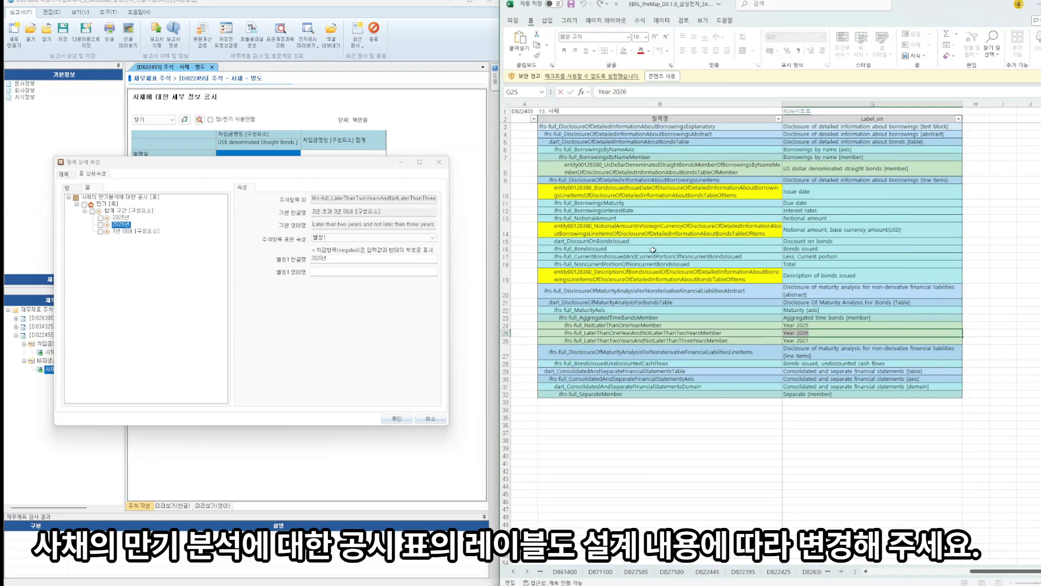
pyautogui.hotkey('alt', 'Tab')
# Set the expression attribute of the column member 1년 이내 to 별칭1
pyautogui.click(133, 231)
pyautogui.click(373, 237)
pyautogui.click(359, 253)
# Copy the Korean label 2027년 from the design sheet into the 별칭1 Korean name of the member 1년 이내
pyautogui.click(813, 342)
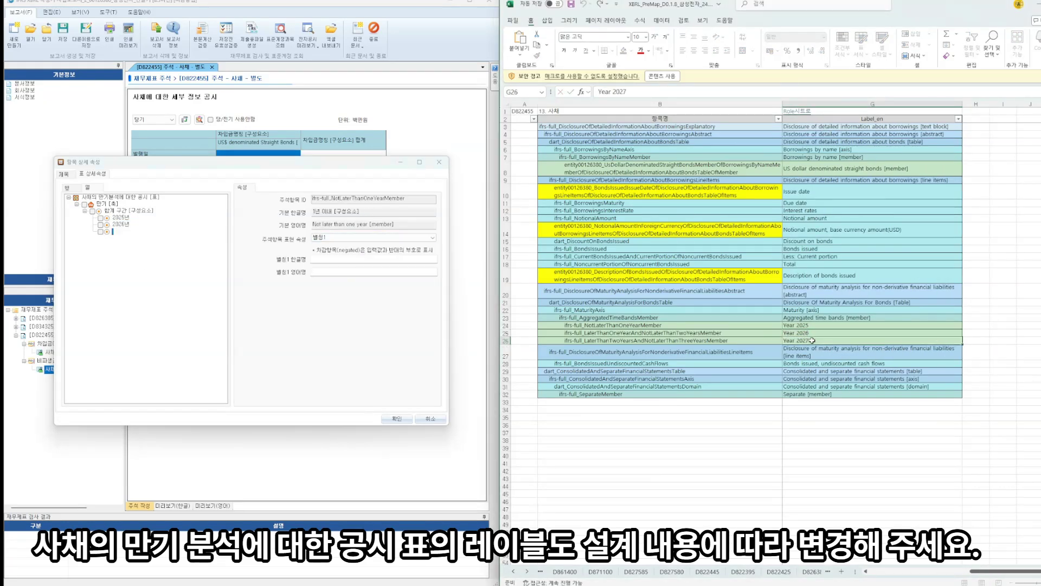
pyautogui.press('Left')
pyautogui.press('F2')
pyautogui.click(342, 260)
pyautogui.hotkey('ctrl', 'v')
# Copy the English label Year 2027 from the design sheet into the member's 별칭1 English name and save the table's properties
pyautogui.press('Tab')
pyautogui.hotkey('alt', 'Tab')
pyautogui.press('Tab')
pyautogui.press('F2')
pyautogui.hotkey('alt', 'Tab')
pyautogui.hotkey('ctrl', 'v')
pyautogui.click(399, 419)
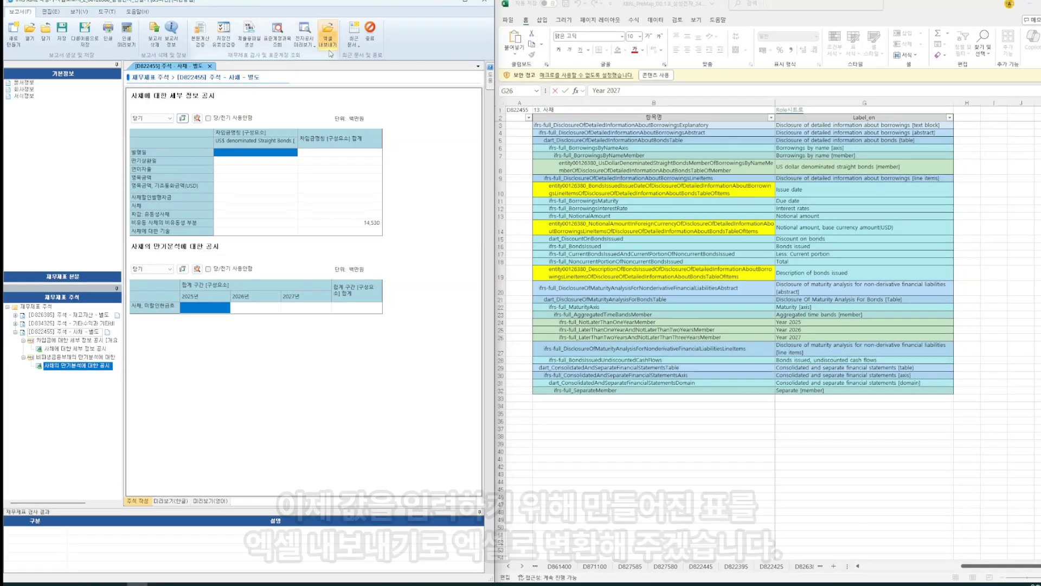
# Start an Excel export of the notes and exclude note D826385 주석 - 재고자산 - 별도 from it
pyautogui.click(330, 33)
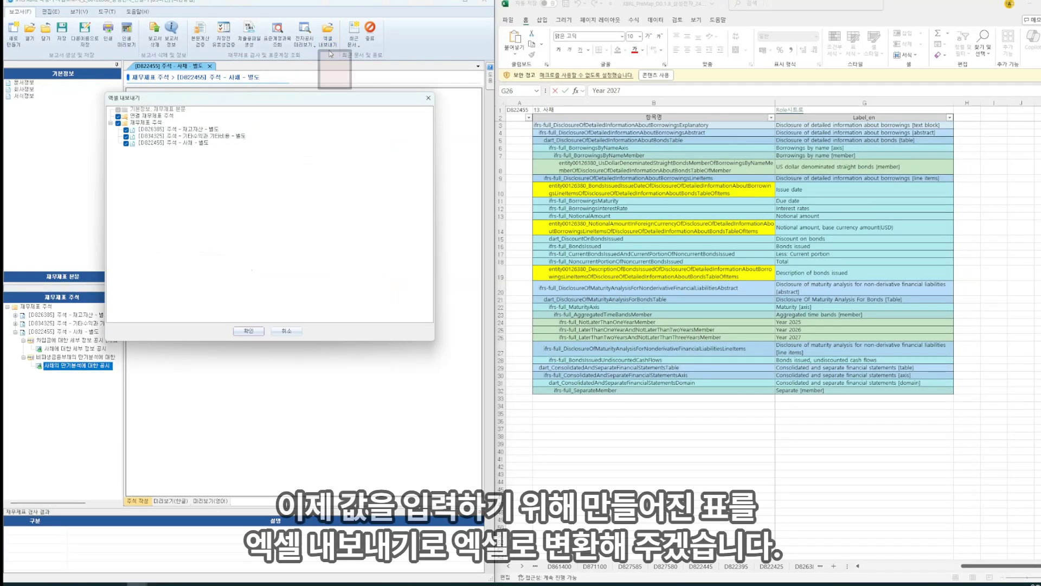
pyautogui.click(126, 130)
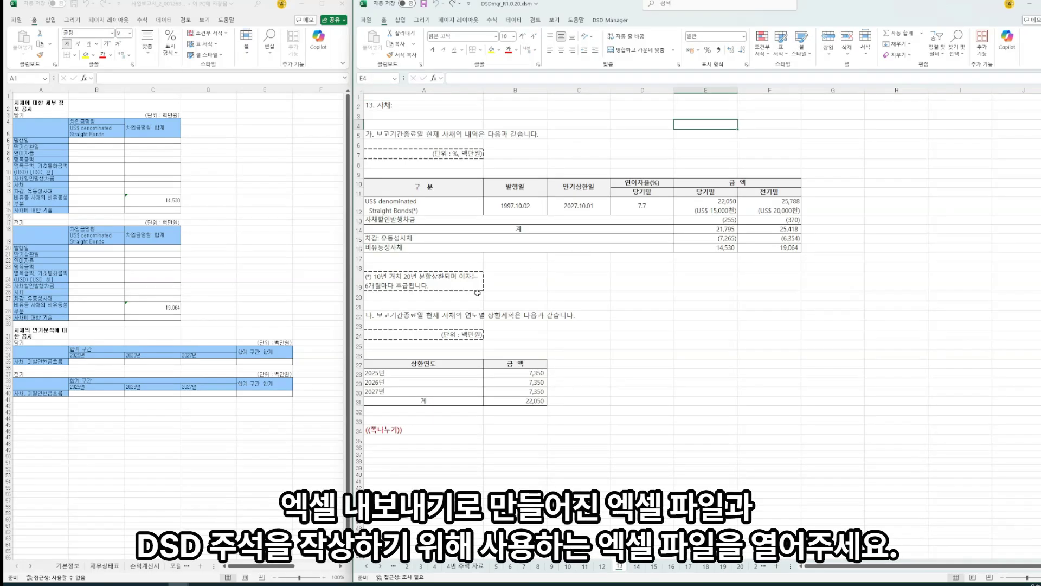
# Insert blank rows from row 20 in the DSD sheet and paste the exported 사채에 대한 세부 정보 공시 tables starting at B22
pyautogui.moveTo(359, 298); pyautogui.dragTo(355, 518)
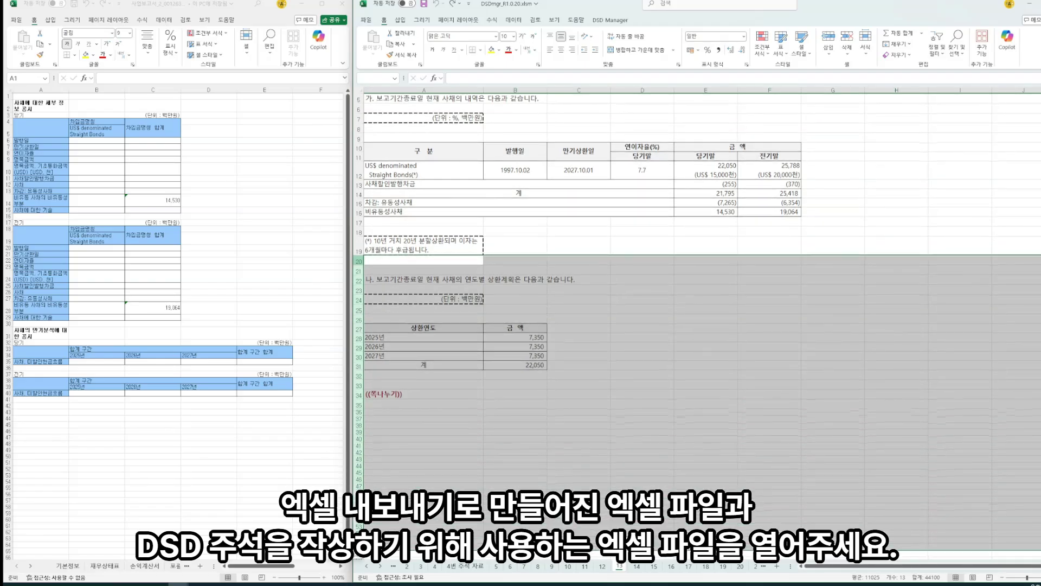
pyautogui.hotkey('ctrl', '+')
pyautogui.click(36, 107)
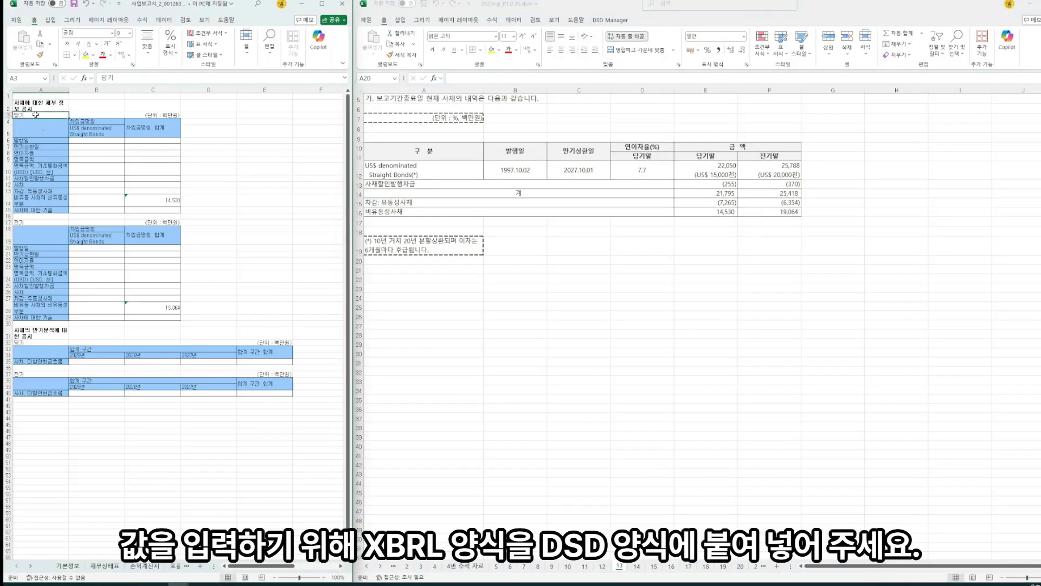
pyautogui.hotkey('ctrl', 'shift', 'Down')
pyautogui.hotkey('shift', 'Right')
pyautogui.hotkey('shift', 'Right')
pyautogui.hotkey('ctrl', 'c')
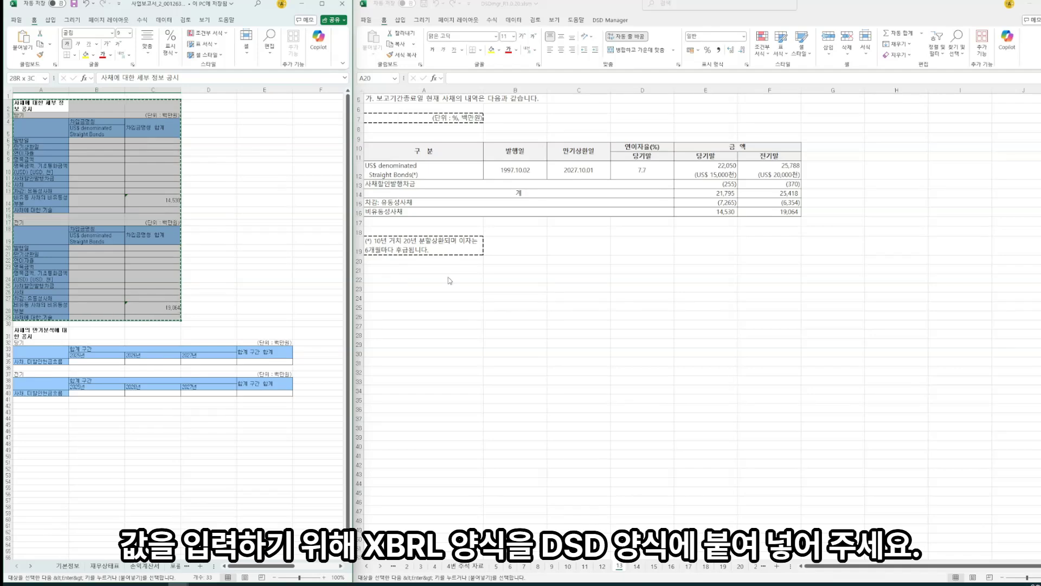
pyautogui.click(506, 278)
pyautogui.hotkey('ctrl', 'v')
# Link the current-period 발행일 and 만기상환일 cells of the pasted table to the matching dates in the DSD table
pyautogui.click(579, 322)
pyautogui.write('=')
pyautogui.click(515, 169)
pyautogui.press('Return')
pyautogui.write('=')
pyautogui.click(576, 170)
pyautogui.press('Return')
# Calculate the current-period 연이자율 as the DSD table's interest rate divided by 100 (=D12/100)
pyautogui.write('=')
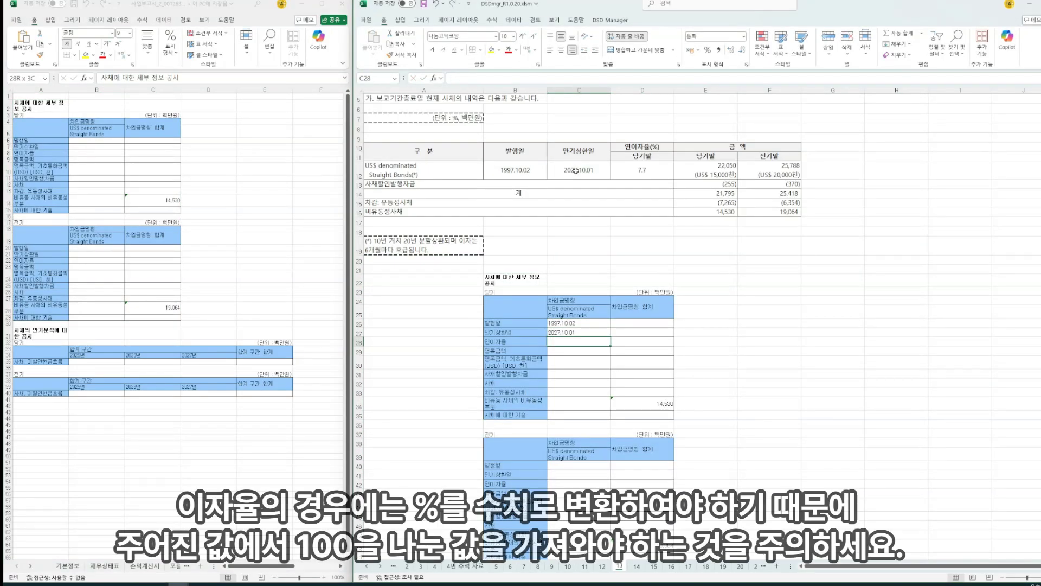
pyautogui.click(663, 168)
pyautogui.write('/100')
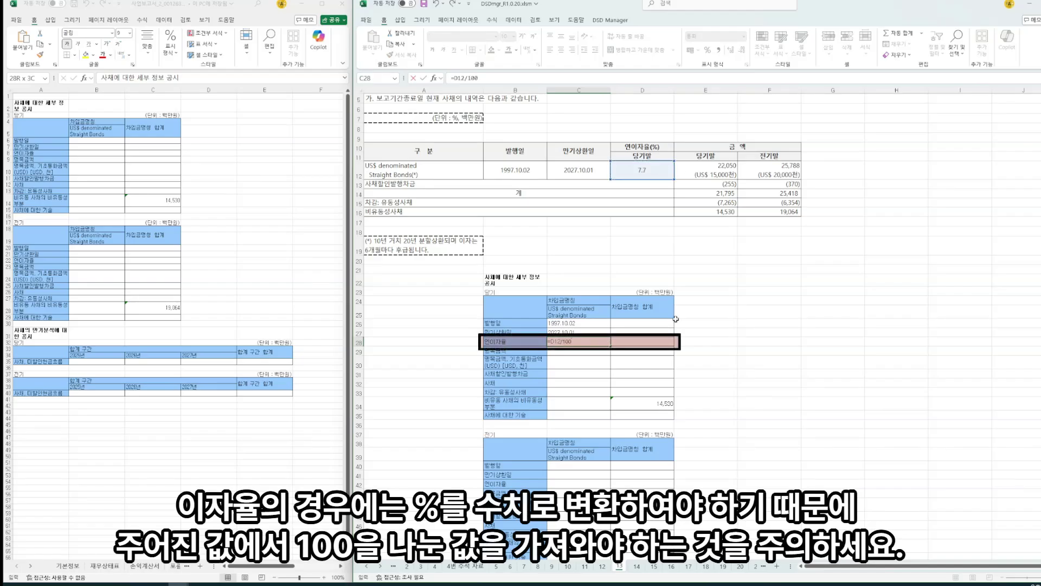
pyautogui.hotkey('ctrl', 'Return')
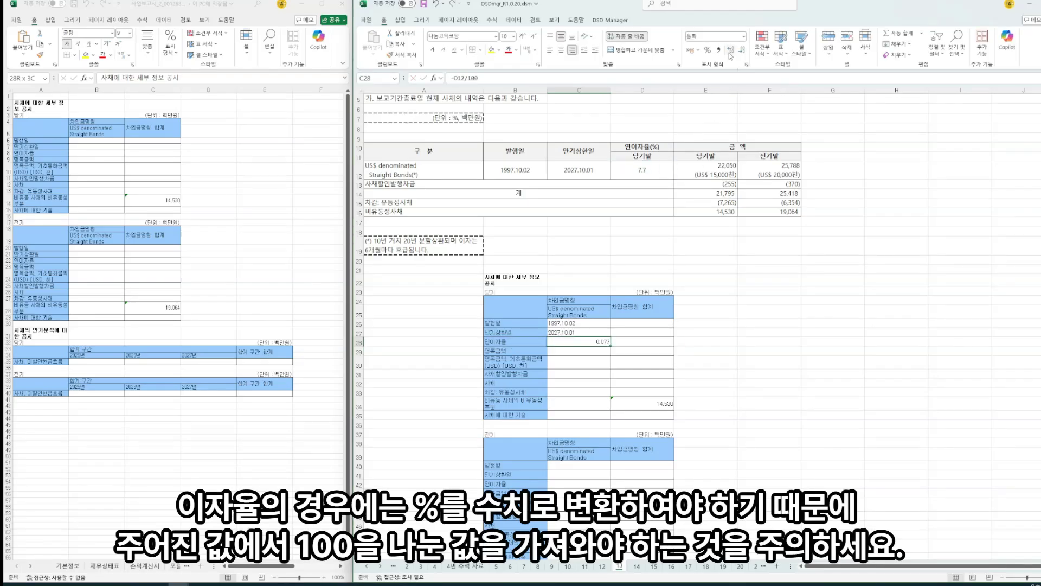
# Enter the current-period 명목금액 as 22,050 and the 명목금액, 기초통화금액(USD) as 15000
pyautogui.press('Down')
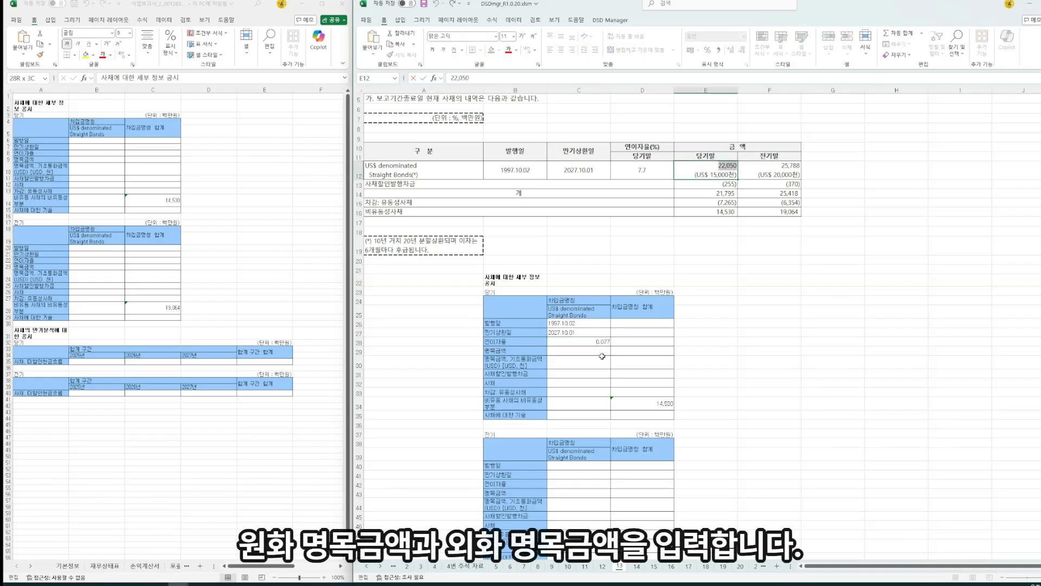
pyautogui.press('Return')
pyautogui.press('Down')
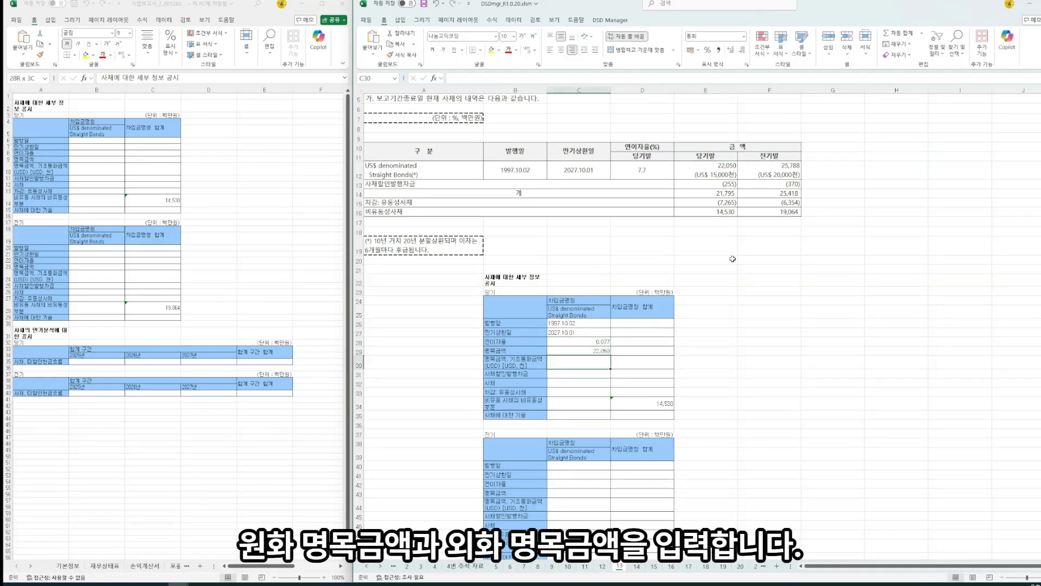
pyautogui.doubleClick(714, 176)
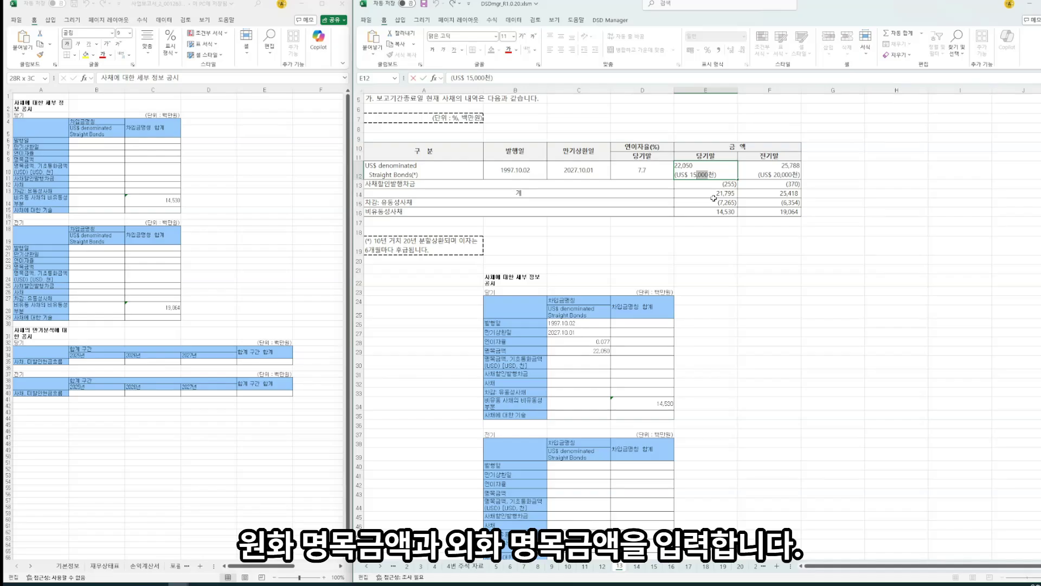
pyautogui.press('Escape')
pyautogui.click(590, 362)
pyautogui.write('15000')
pyautogui.press('Return')
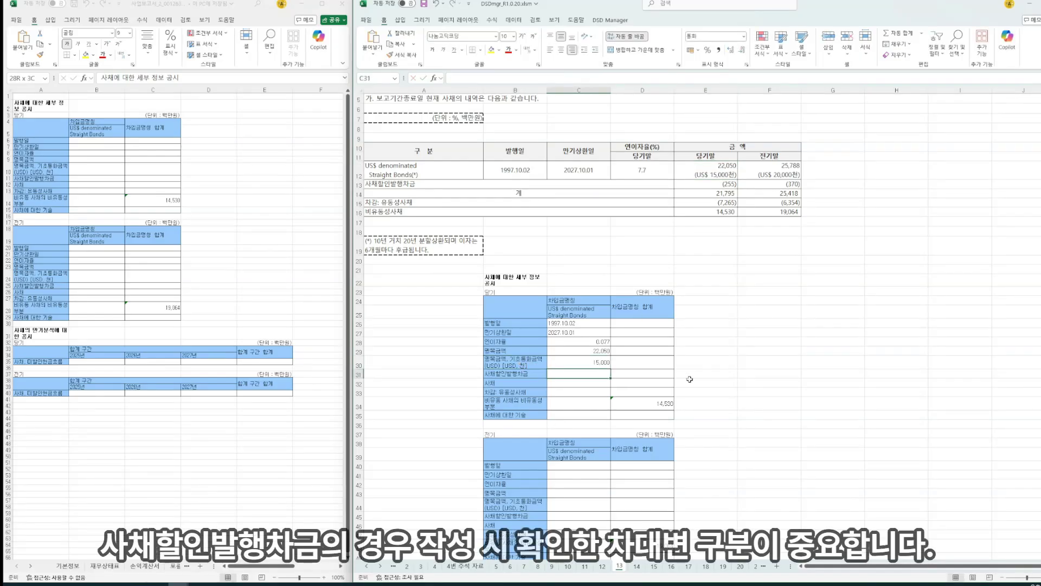
# Note 차변 in F31 beside 사채할인발행차금 and 대변 in F32 to F34 beside the three rows below it
pyautogui.click(752, 373)
pyautogui.write('차변')
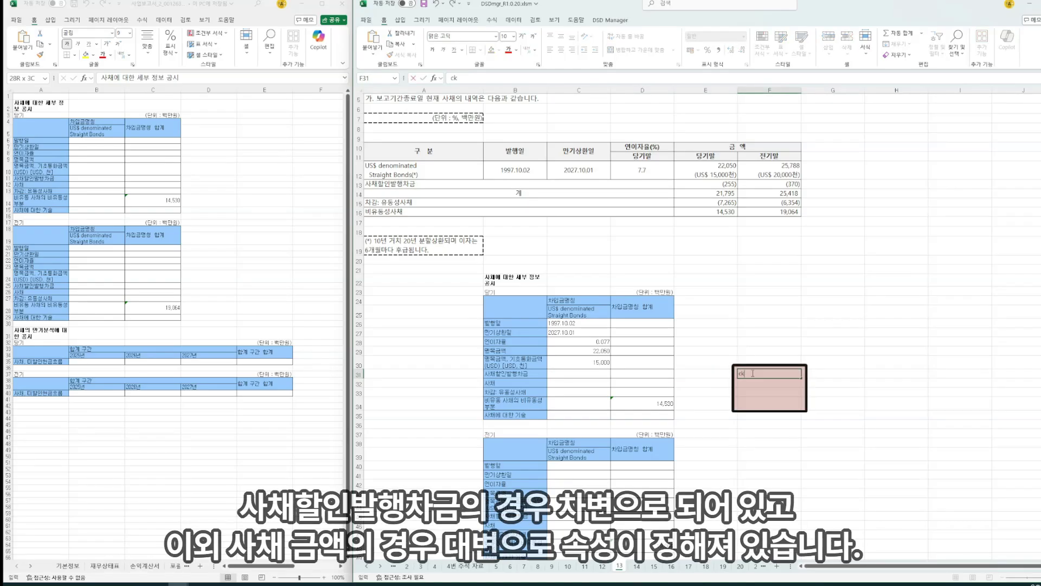
pyautogui.press('Return')
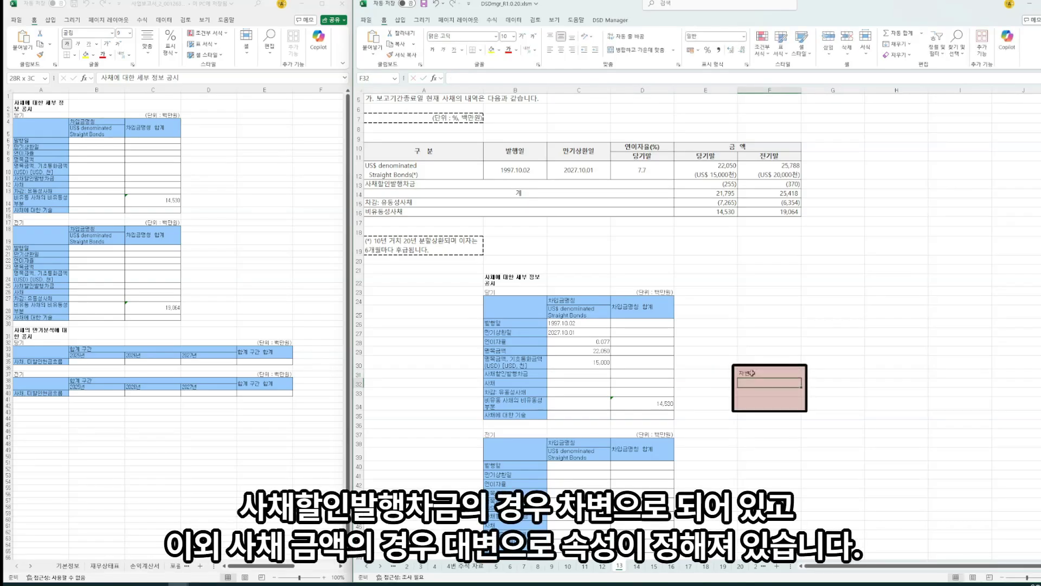
pyautogui.write('대변')
pyautogui.press('Return')
pyautogui.write('대변')
pyautogui.press('Return')
pyautogui.write('대변')
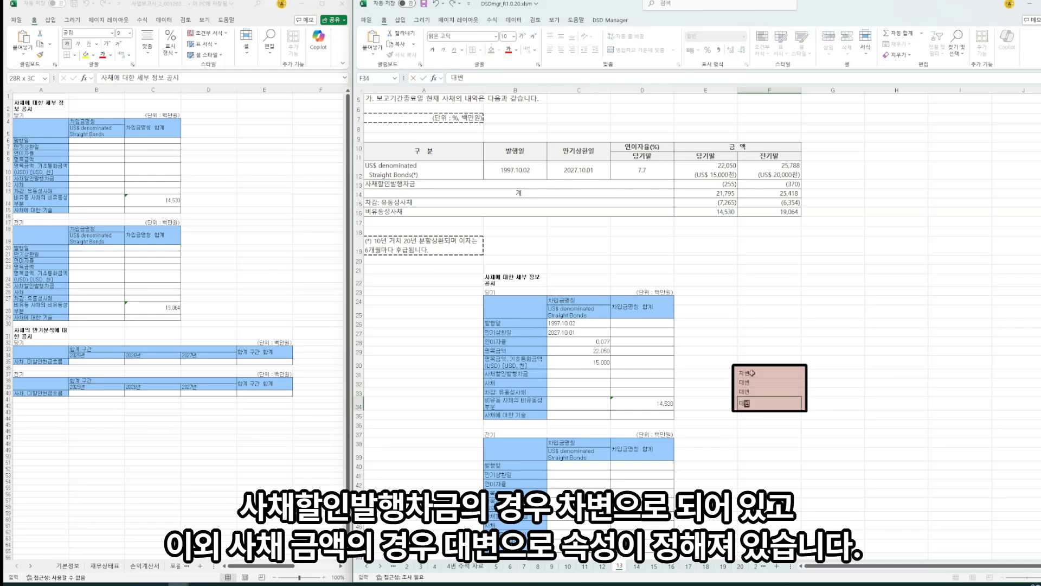
# Note the positive amount 255 in G31 beside the 차변 remark for 사채할인발행차금
pyautogui.click(812, 372)
pyautogui.write('255')
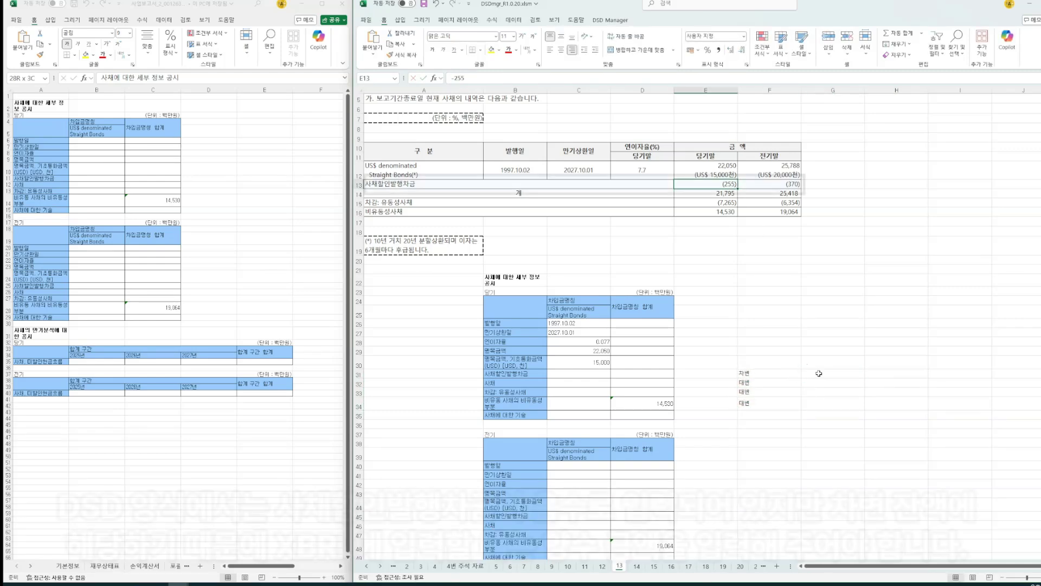
pyautogui.press('Return')
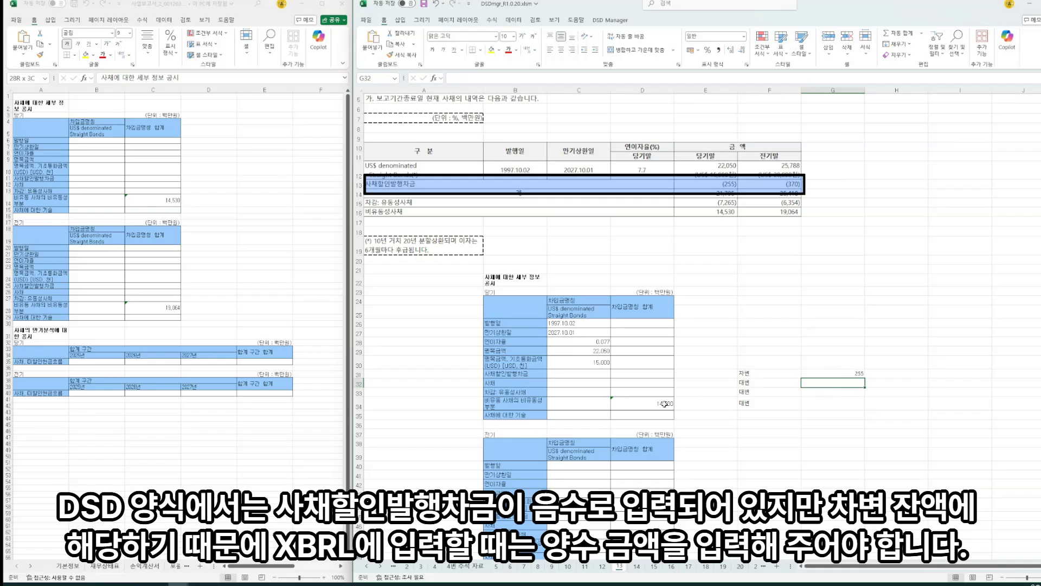
# Fill the current-period 사채할인발행차금 with the sign-reversed DSD amount and link 사채 directly to the DSD table's 계 amount
pyautogui.click(592, 374)
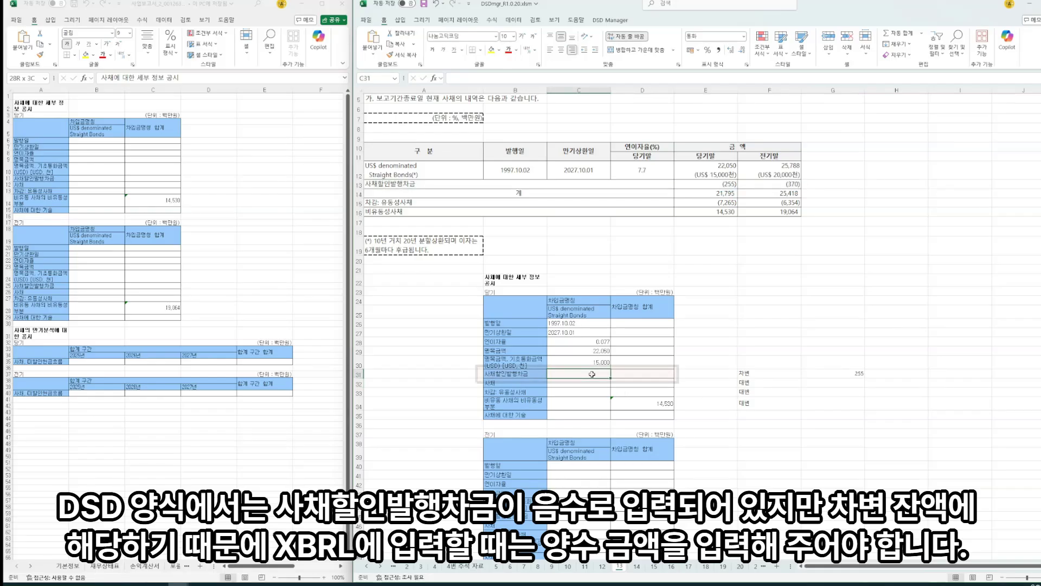
pyautogui.write('-')
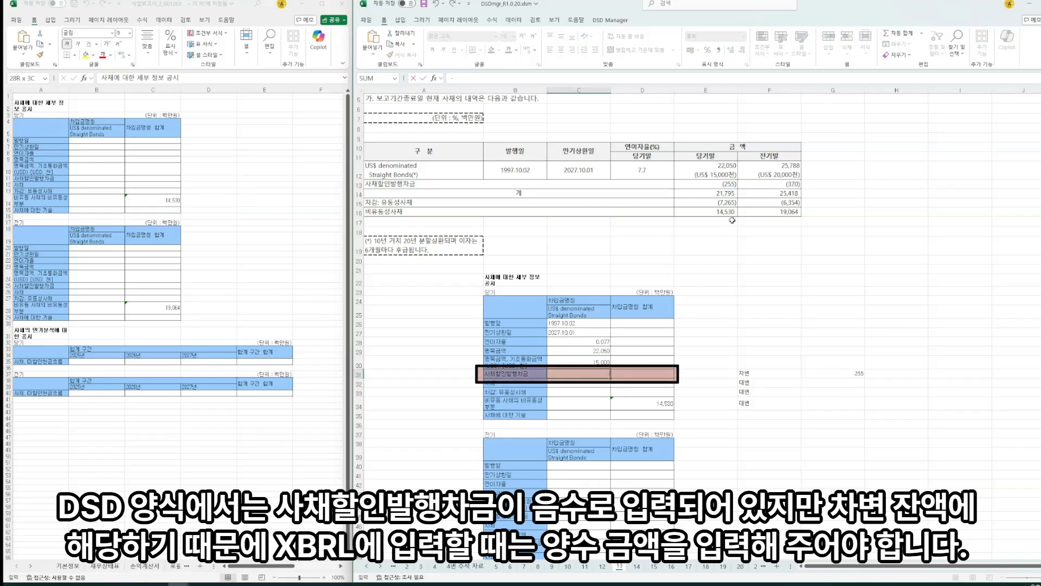
pyautogui.click(727, 185)
pyautogui.press('Return')
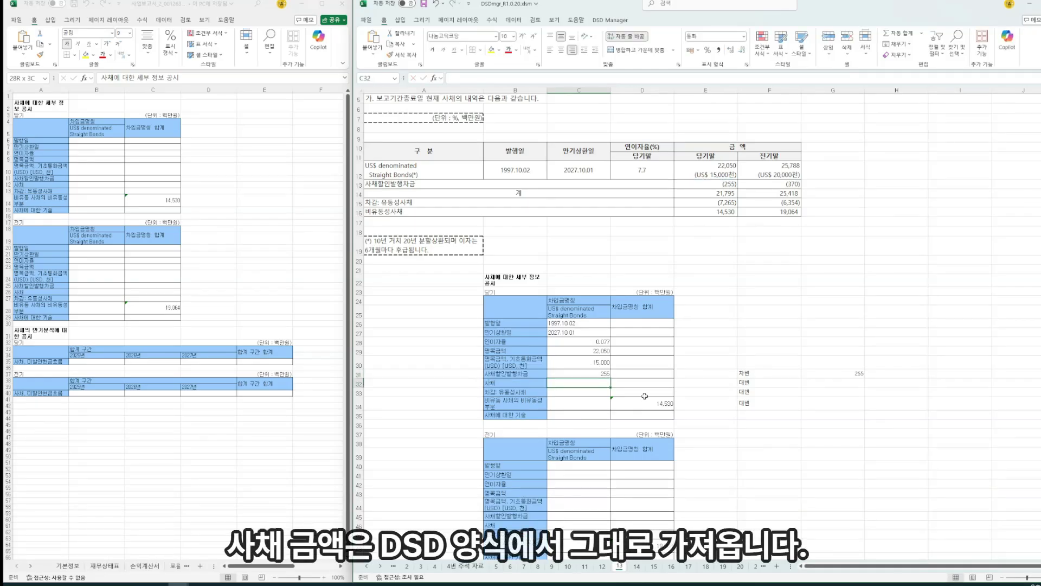
pyautogui.write('=')
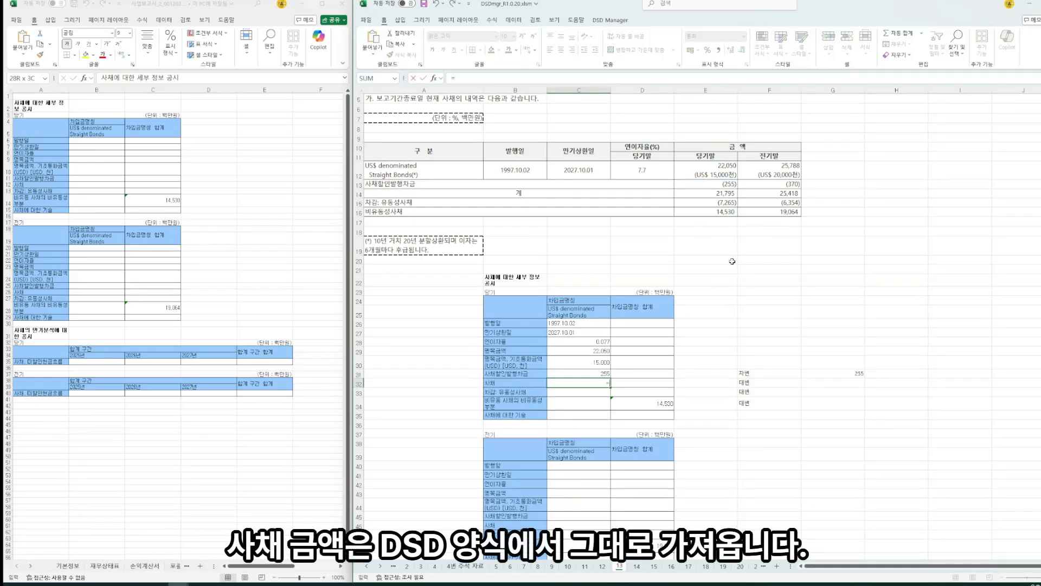
pyautogui.click(727, 193)
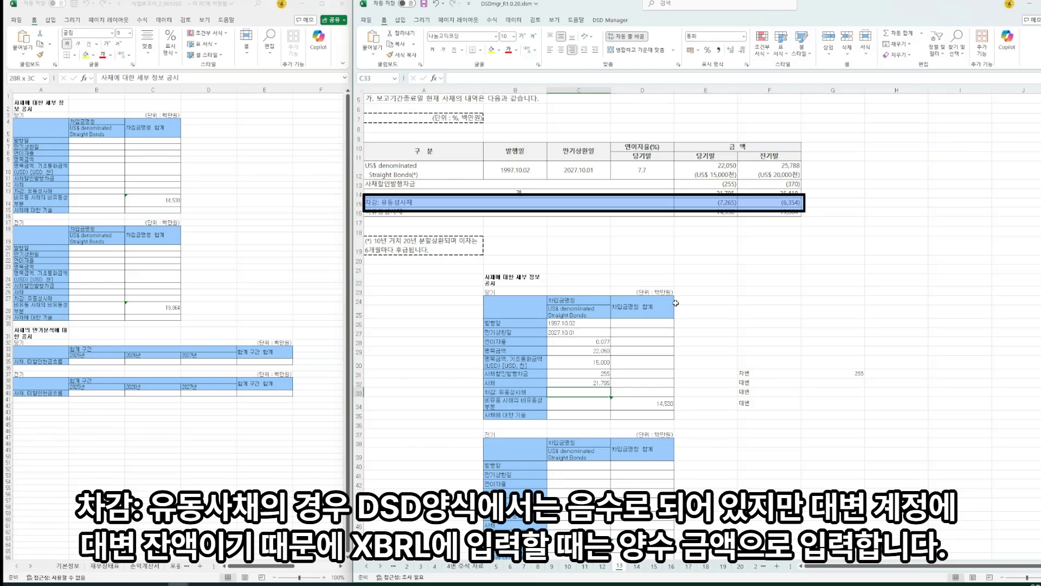
# Fill the current-period 차감: 유동성사채 with the sign-reversed DSD amount and link 비유동 사채의 비유동성 부분 directly to the DSD 비유동성사채 amount
pyautogui.write('-')
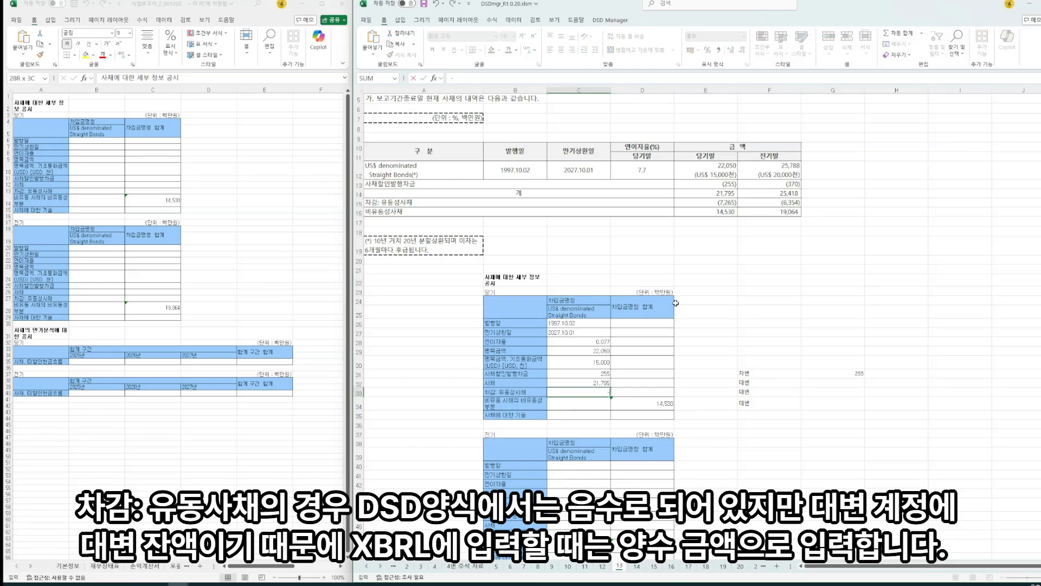
pyautogui.click(726, 204)
pyautogui.press('Return')
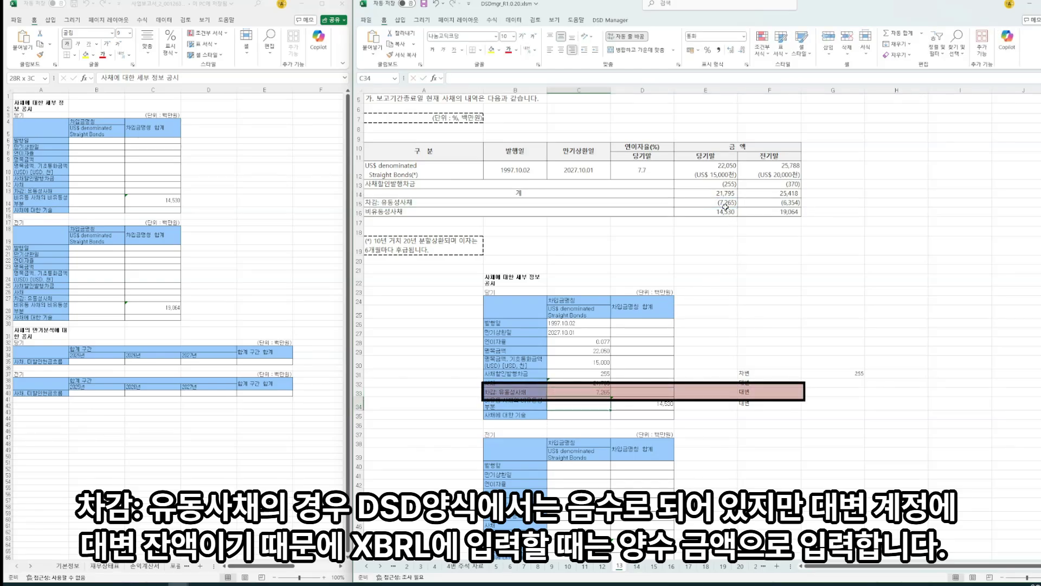
pyautogui.write('=')
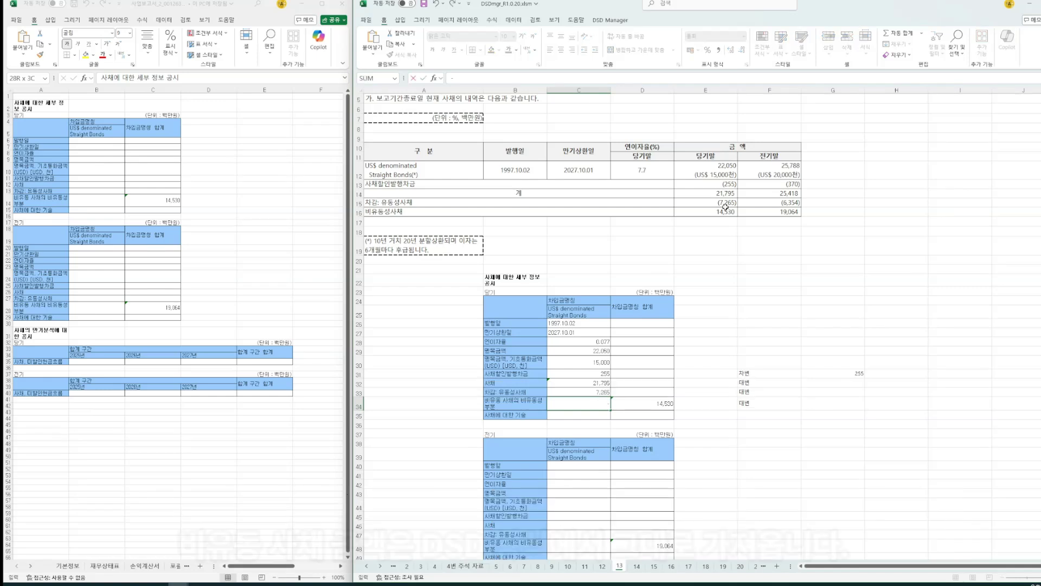
pyautogui.click(726, 213)
pyautogui.press('Return')
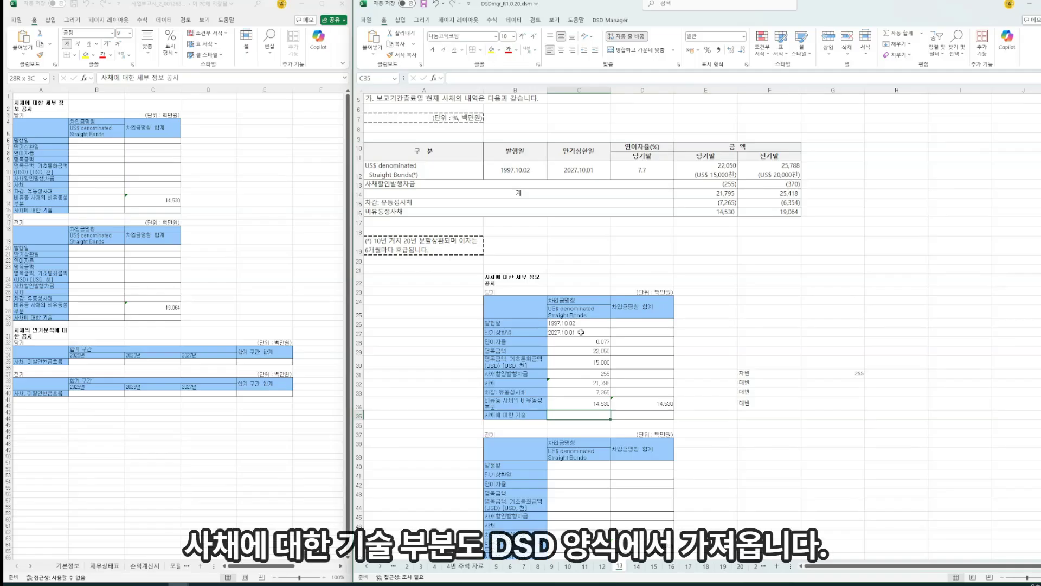
# Copy the DSD footnote on instalment repayment into the current-period 사채에 대한 기술 cell, removing its leading "(*)" marker
pyautogui.doubleClick(440, 251)
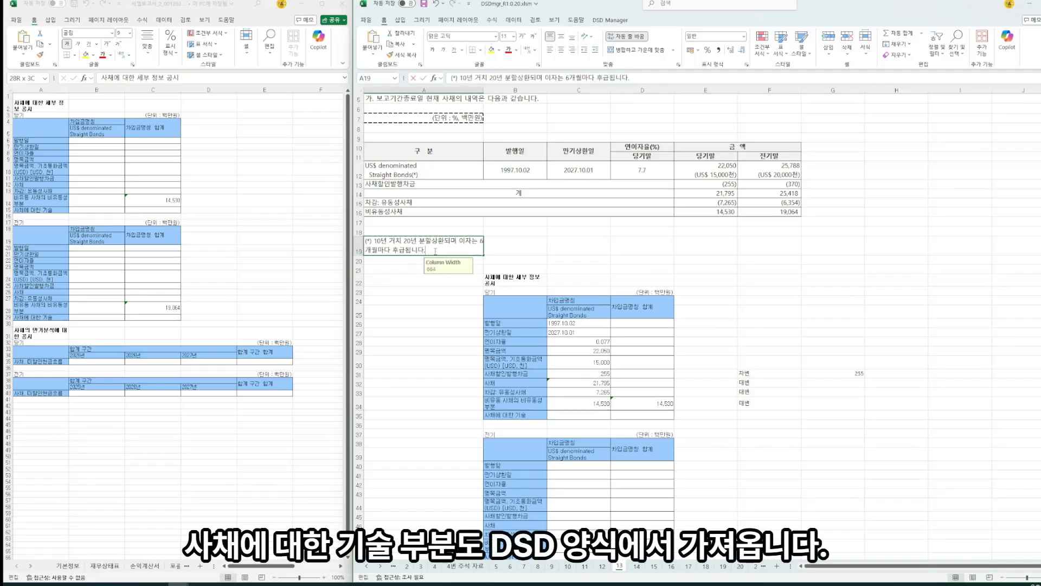
pyautogui.hotkey('ctrl', 'c')
pyautogui.press('Escape')
pyautogui.doubleClick(599, 414)
pyautogui.hotkey('ctrl', 'v')
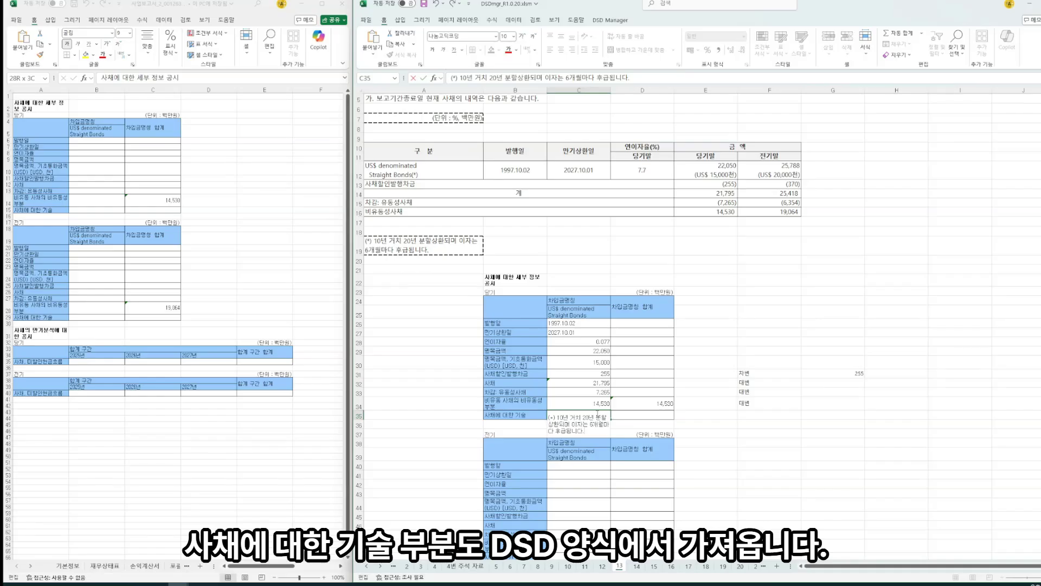
pyautogui.press('BackSpace')
pyautogui.press('BackSpace')
pyautogui.press('BackSpace')
pyautogui.press('BackSpace')
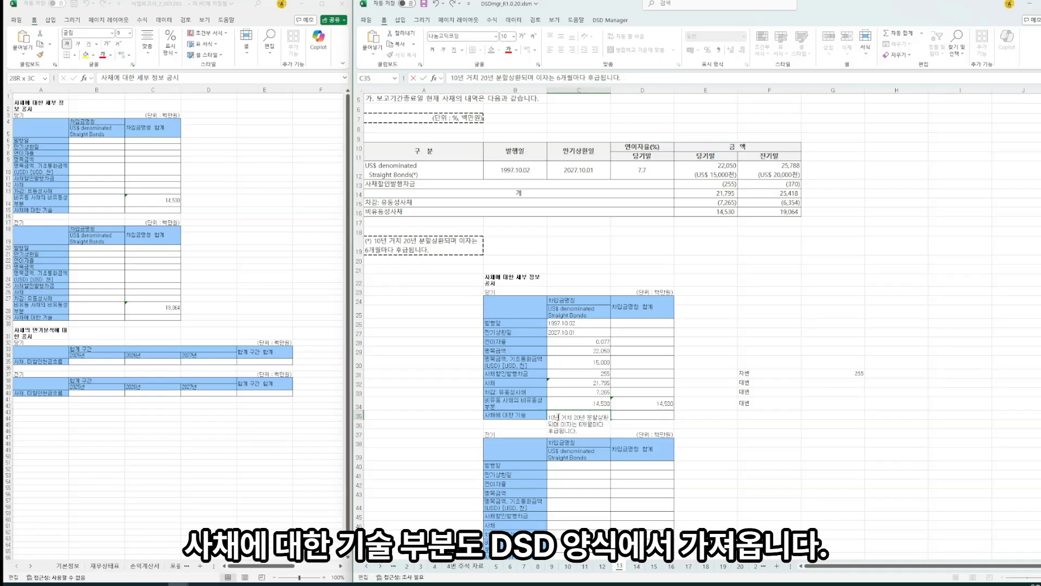
pyautogui.press('Return')
# Copy the current-period 사채할인발행차금, 사채 and 차감: 유동성사채 amounts into the 차입금명칭 합계 column
pyautogui.moveTo(604, 374); pyautogui.dragTo(604, 383)
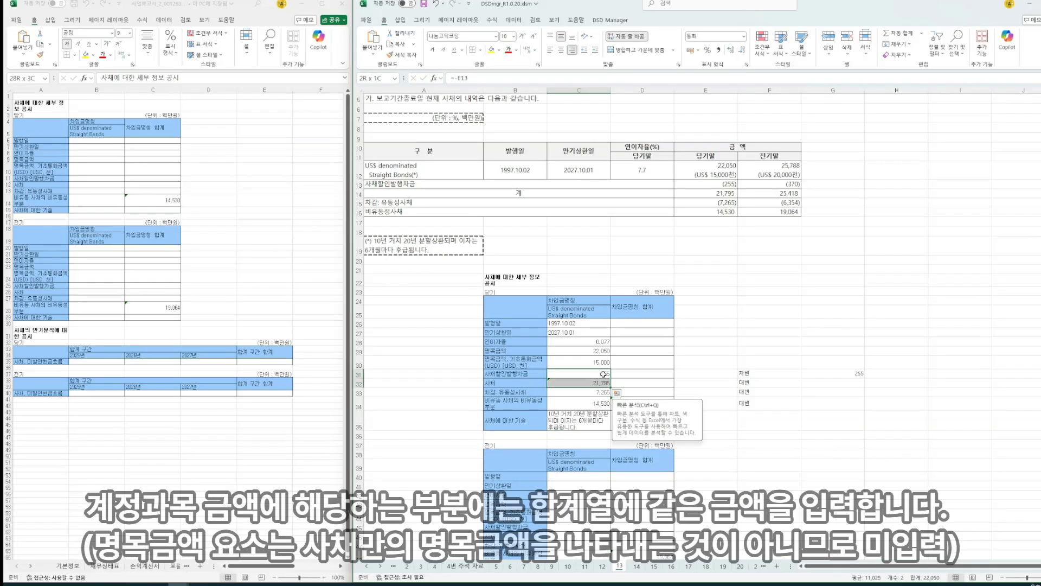
pyautogui.hotkey('shift', 'Down')
pyautogui.hotkey('ctrl', 'c')
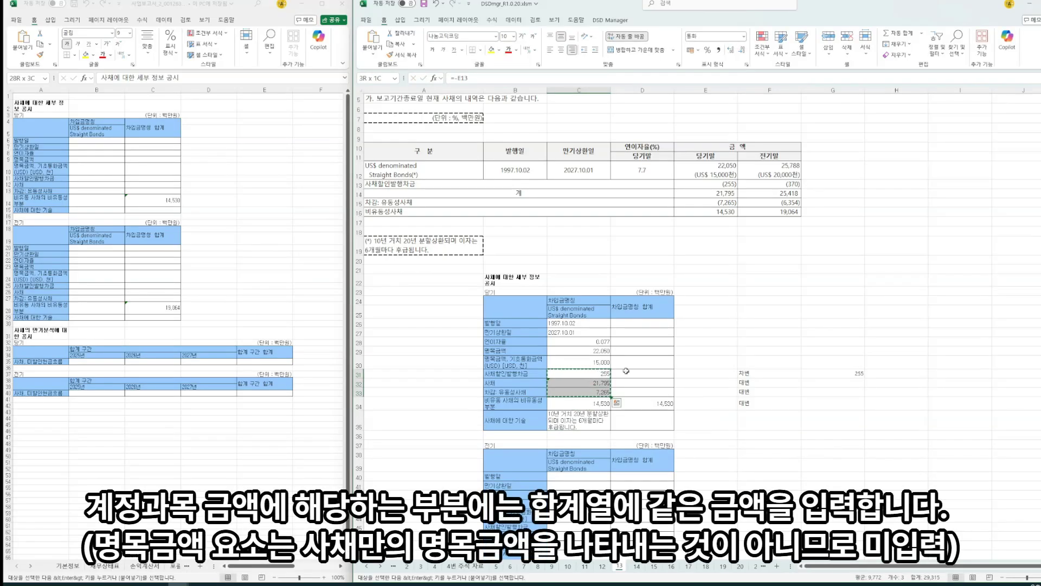
pyautogui.click(624, 372)
pyautogui.hotkey('ctrl', 'v')
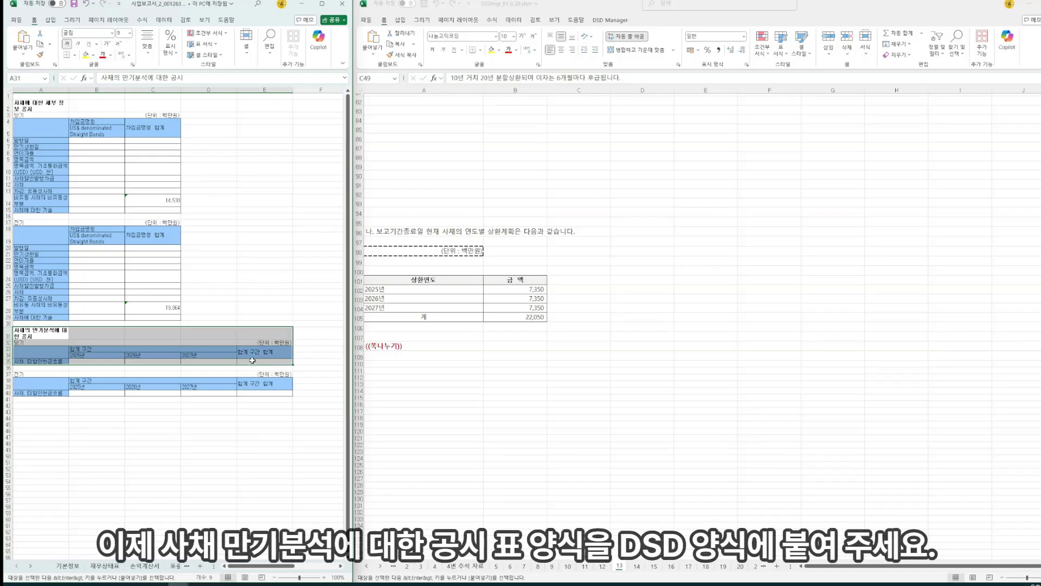
# Paste the copied 당기 table of 사채의 만기분석에 대한 공시 at B110, below the DSD repayment schedule
pyautogui.click(505, 359)
pyautogui.click(507, 365)
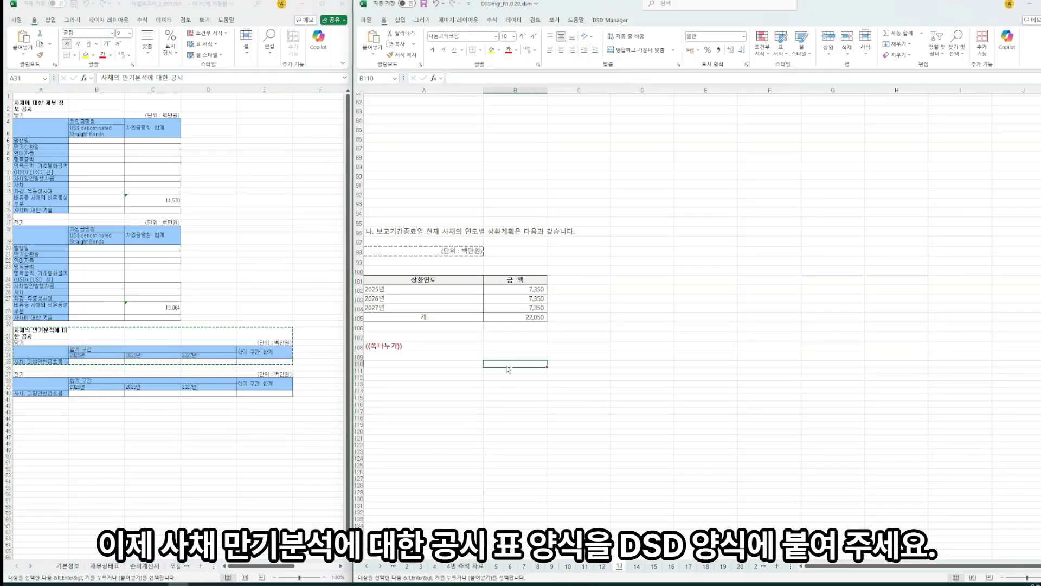
pyautogui.hotkey('ctrl', 'v')
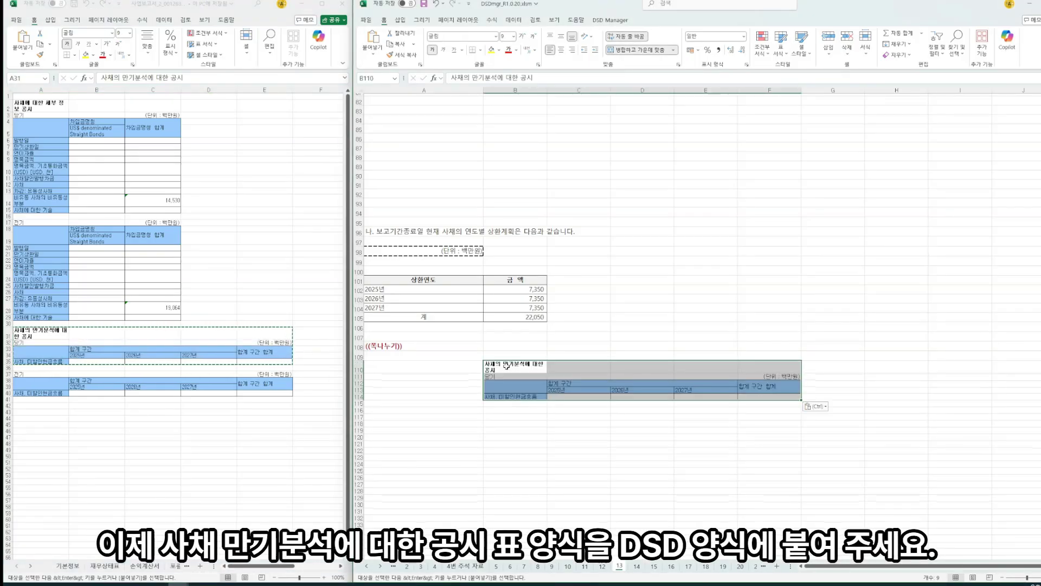
# Link the 2025년, 2026년 and 2027년 cells of 사채, 미할인현금흐름 to the matching yearly amounts in the DSD repayment schedule
pyautogui.click(568, 395)
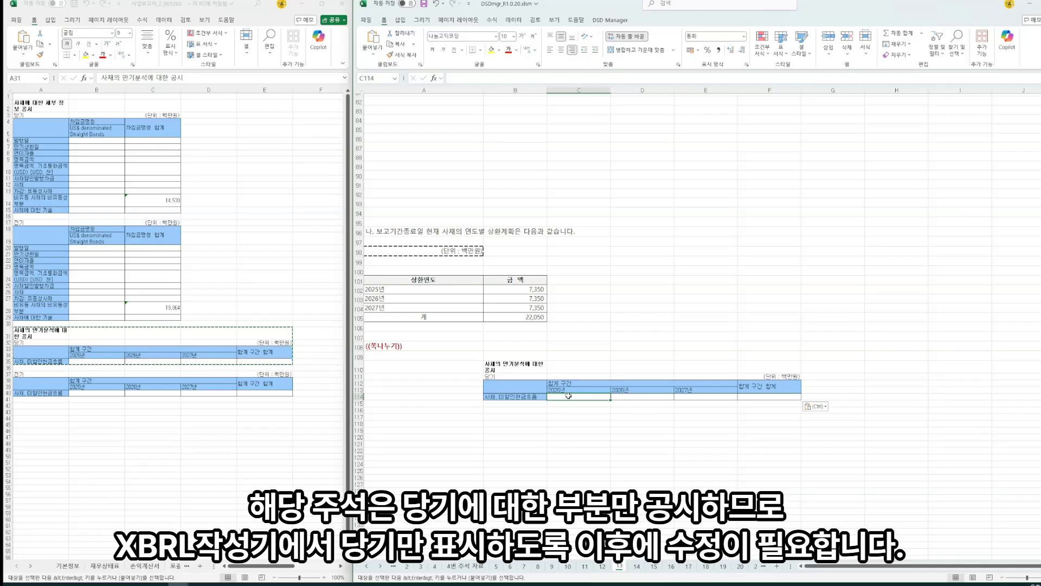
pyautogui.write('=')
pyautogui.click(537, 290)
pyautogui.press('Return')
pyautogui.press('Up')
pyautogui.press('Right')
pyautogui.write('=')
pyautogui.click(539, 299)
pyautogui.press('Return')
pyautogui.press('Up')
pyautogui.press('Right')
pyautogui.write('=')
pyautogui.click(539, 307)
pyautogui.press('Return')
# Link the 합계 구간 합계 cell of 사채, 미할인현금흐름 to the DSD schedule's 계 amount
pyautogui.press('Up')
pyautogui.press('Right')
pyautogui.write('=')
pyautogui.click(531, 317)
pyautogui.press('Return')
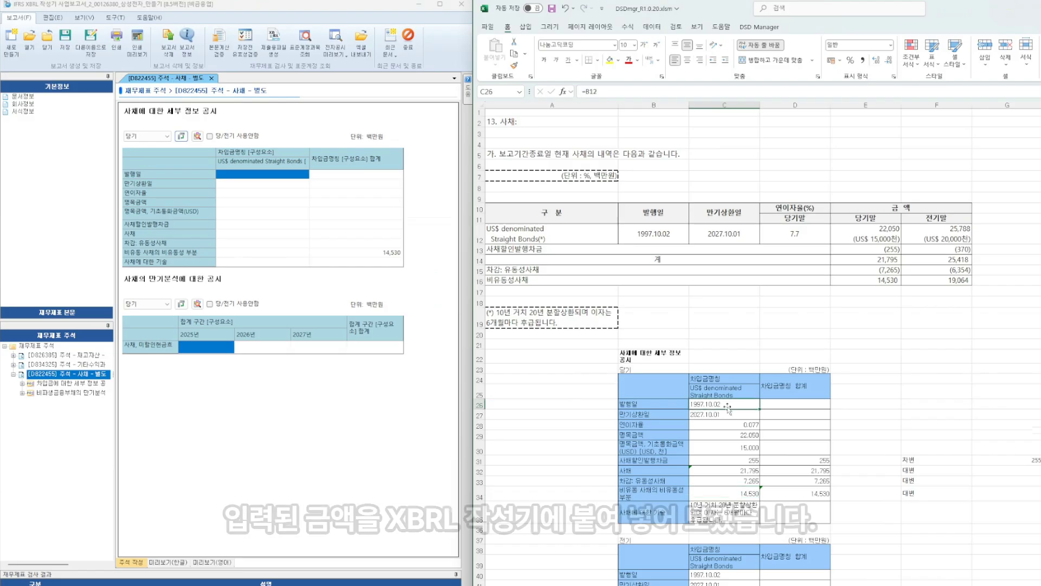
# Copy the current-period values from 발행일 to 사채에 대한 기술, both columns, into the XBRL editor's 당기 table of 사채에 대한 세부 정보 공시
pyautogui.moveTo(724, 404); pyautogui.dragTo(794, 518)
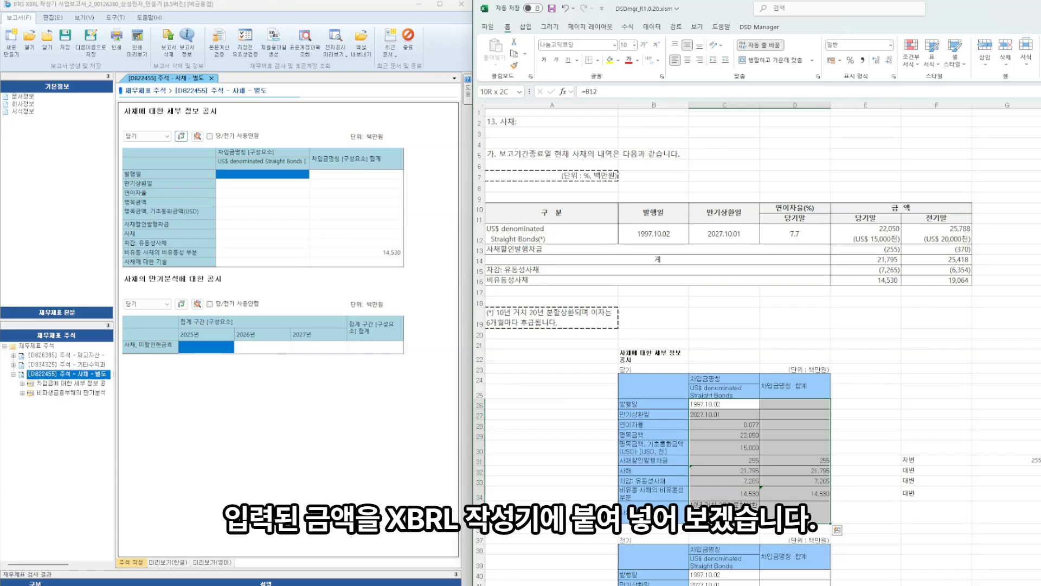
pyautogui.hotkey('ctrl', 'c')
pyautogui.hotkey('ctrl', 'v')
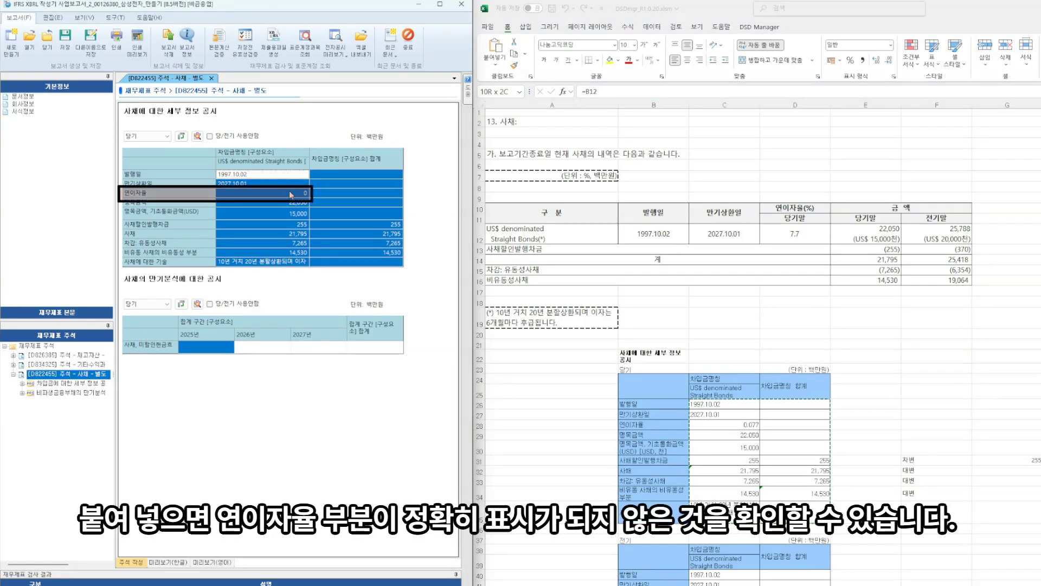
# Set the 소수 자릿수 of 연이자율 to 4 in the detail table's properties and paste the current-period values again
pyautogui.click(291, 195)
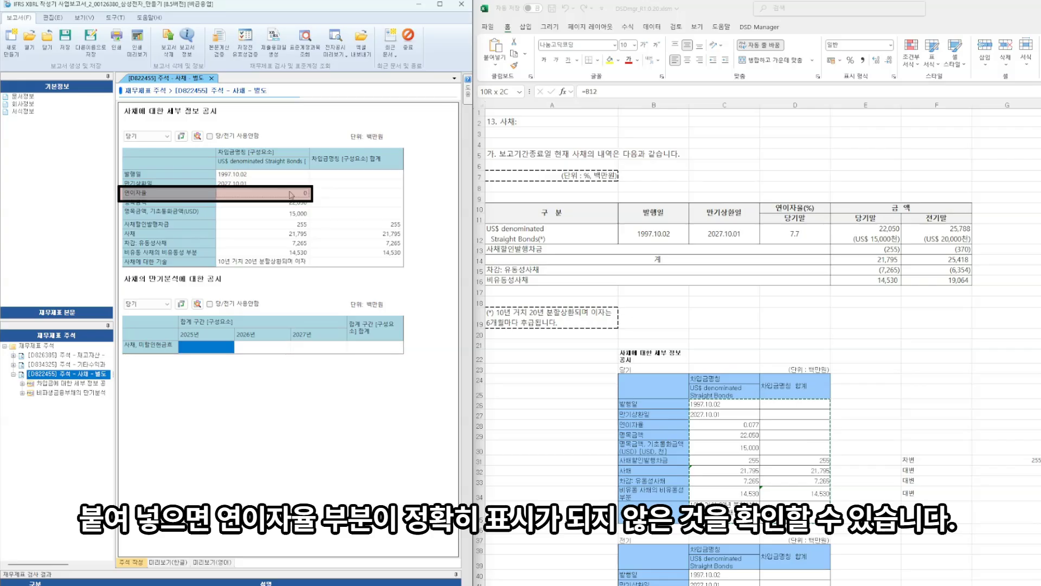
pyautogui.doubleClick(289, 200)
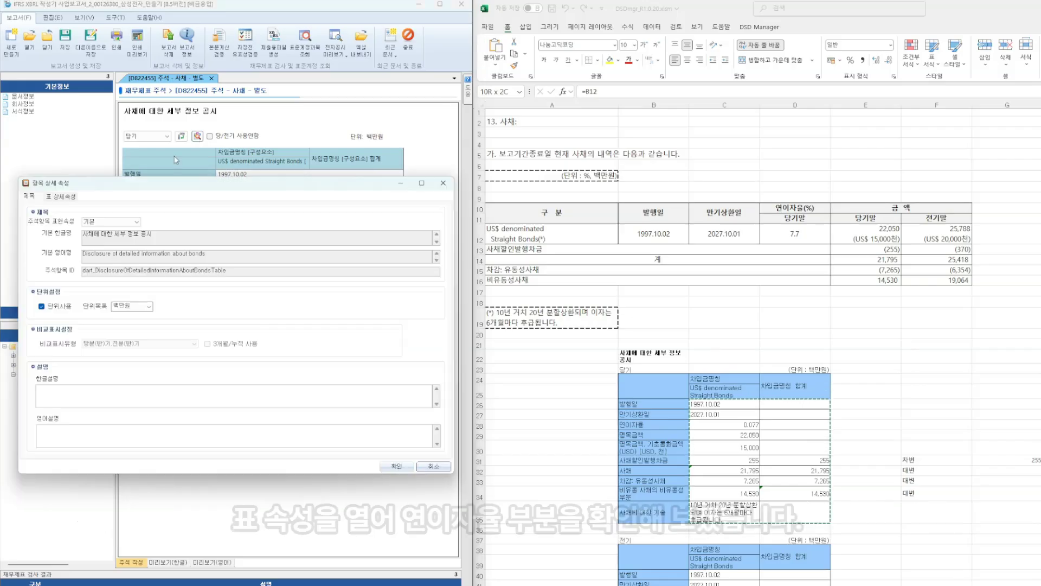
pyautogui.click(73, 196)
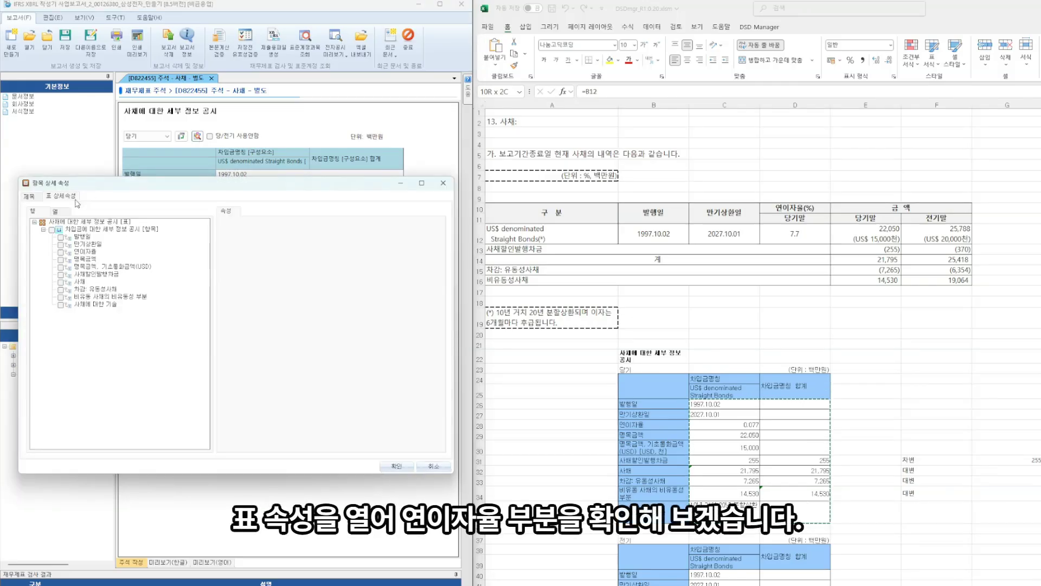
pyautogui.click(86, 252)
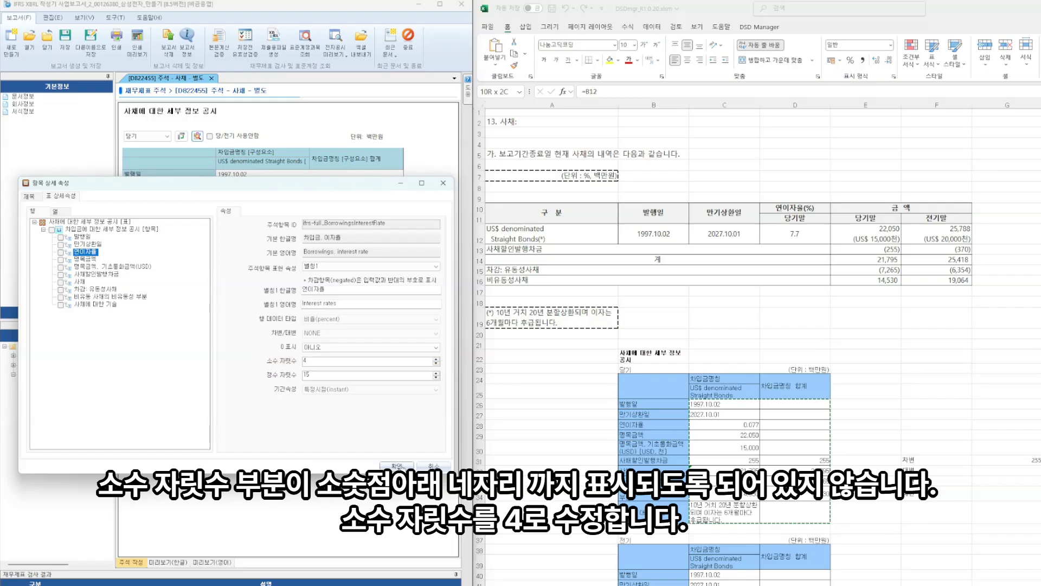
pyautogui.click(396, 466)
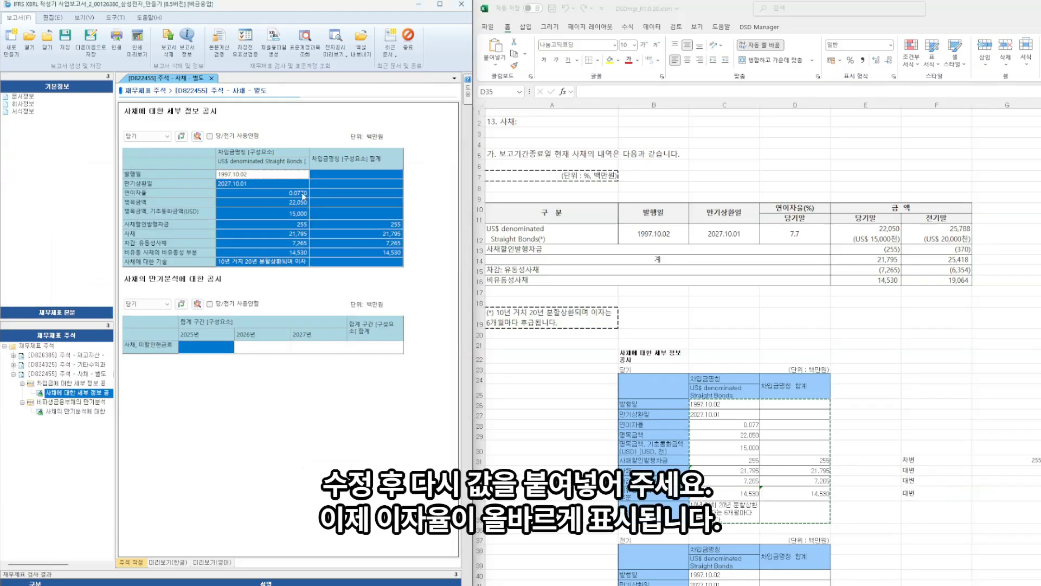
pyautogui.click(325, 217)
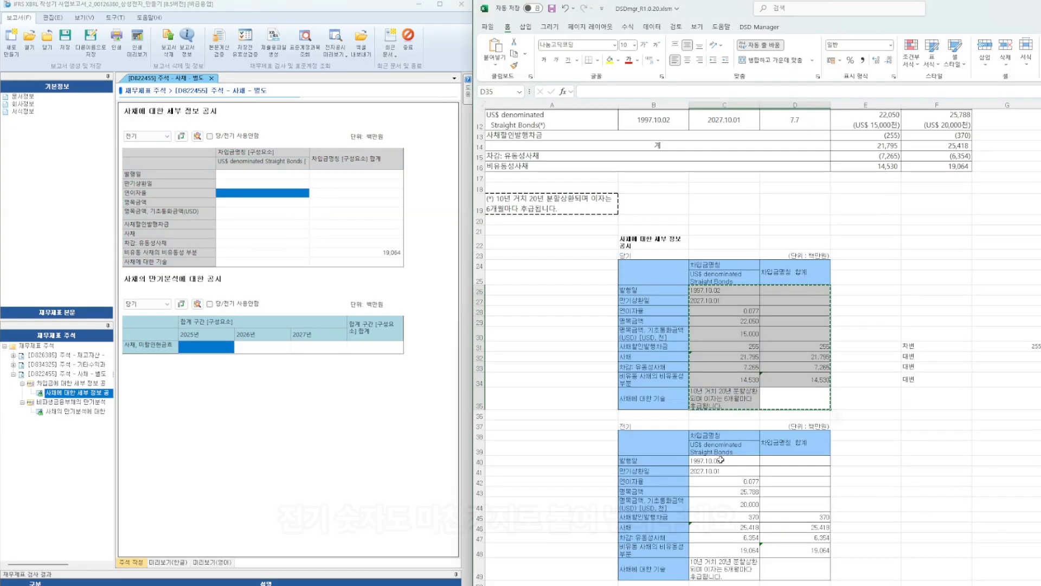
# Copy the prior-period values from the Excel sheet into the 전기 table of 사채에 대한 세부 정보 공시 in the XBRL editor
pyautogui.moveTo(705, 461); pyautogui.dragTo(794, 569)
pyautogui.hotkey('ctrl', 'c')
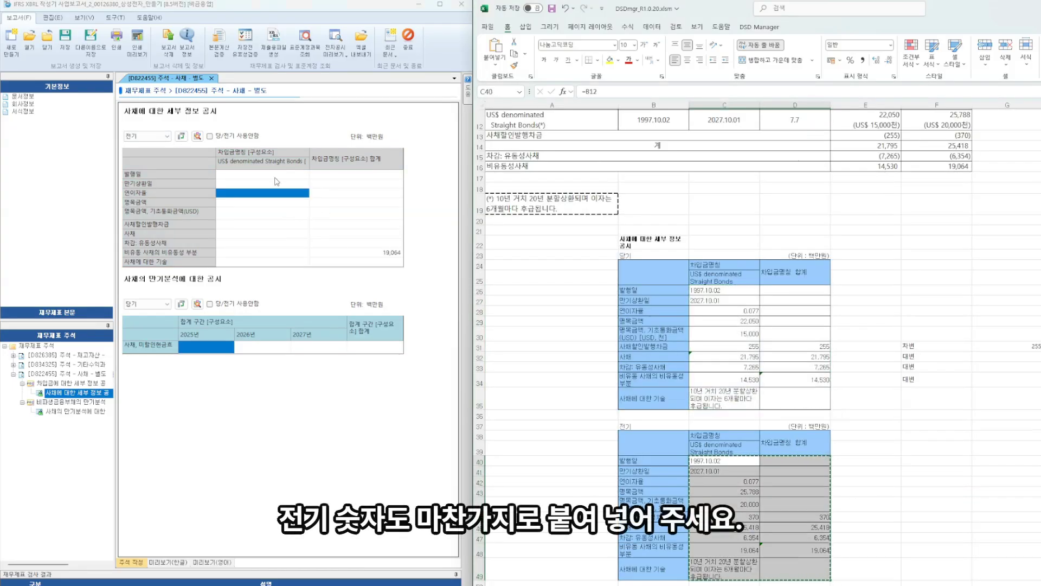
pyautogui.rightClick(267, 174)
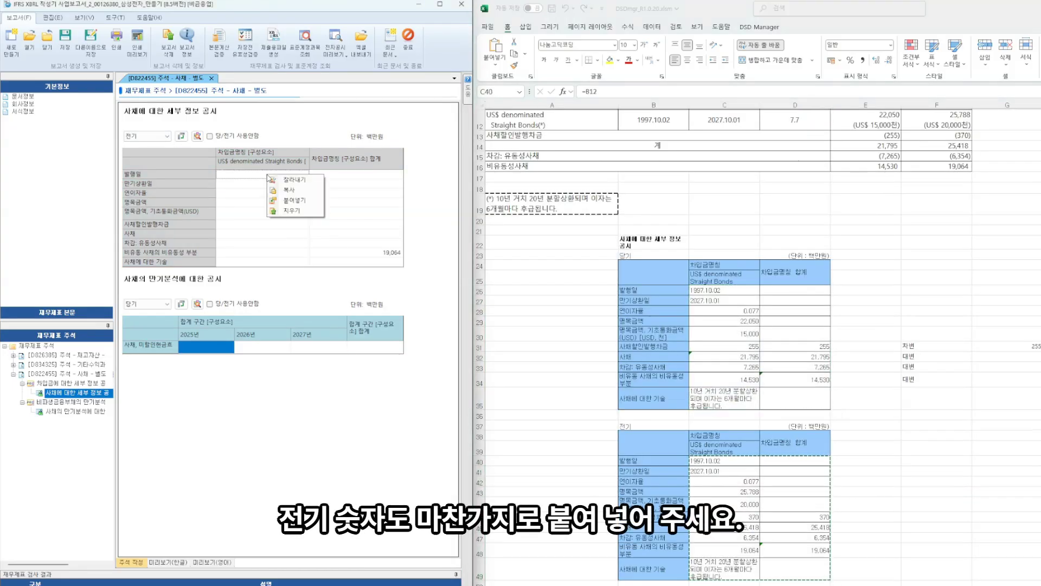
pyautogui.click(302, 202)
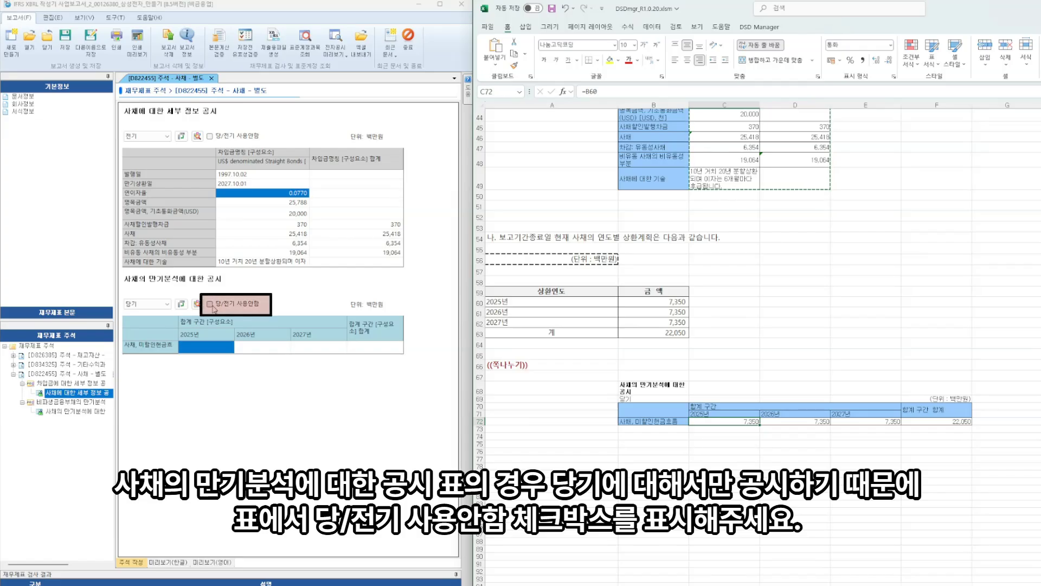
# Enable 당/전기 사용안함 for 사채의 만기분석에 대한 공시 with only the current period shown, and paste the maturity amounts from Excel
pyautogui.click(211, 305)
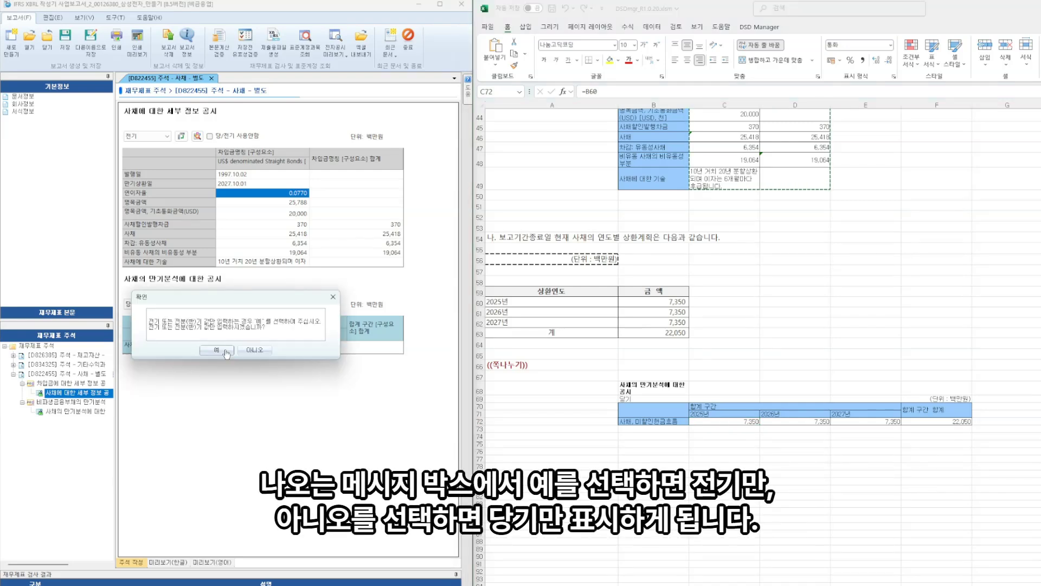
pyautogui.click(255, 350)
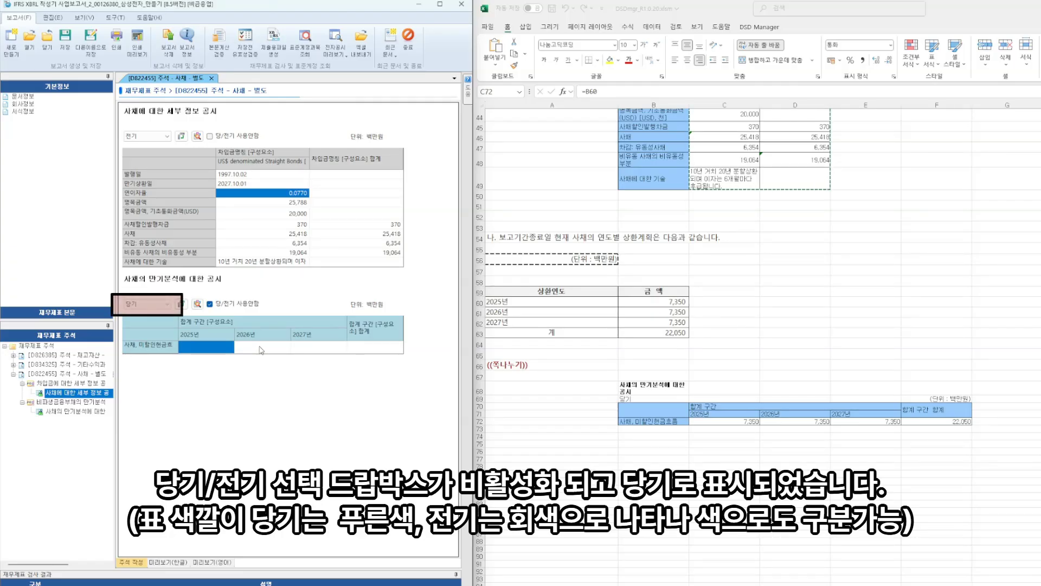
pyautogui.rightClick(217, 350)
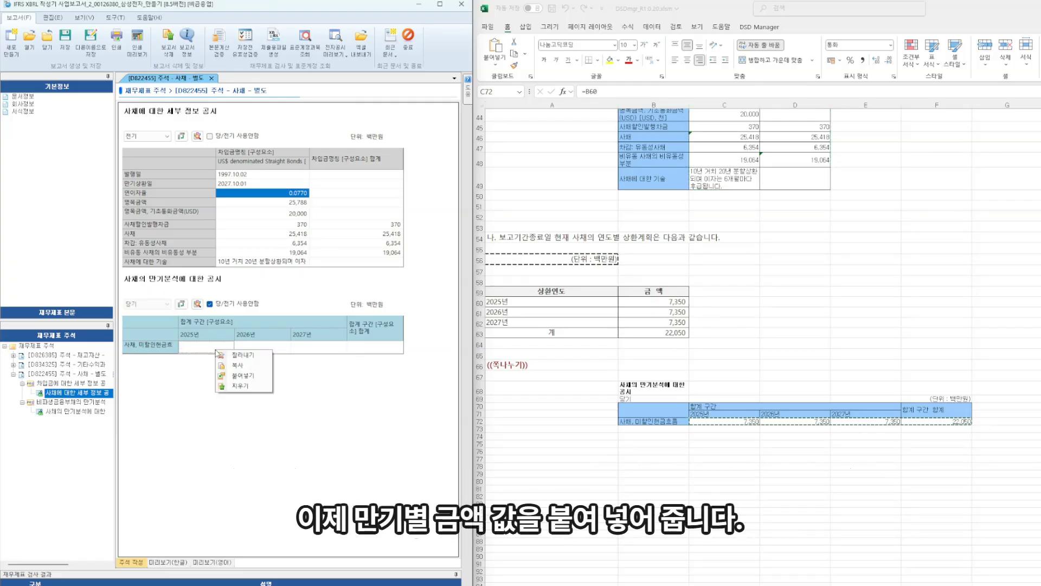
pyautogui.click(243, 376)
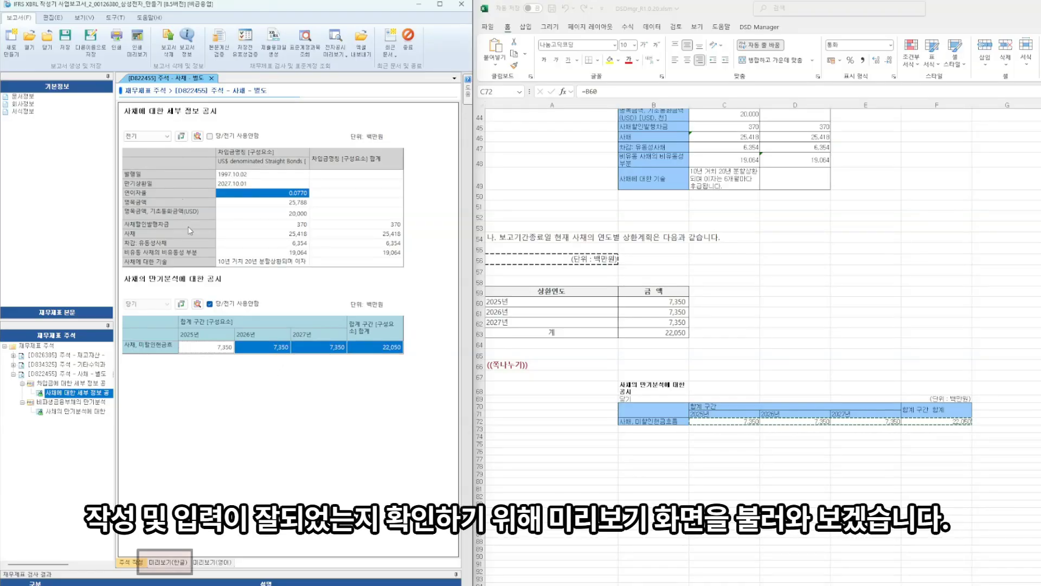
# Open the Korean preview of the note and check the signs of 사채할인발행차금 and 차감: 유동성사채
pyautogui.click(180, 563)
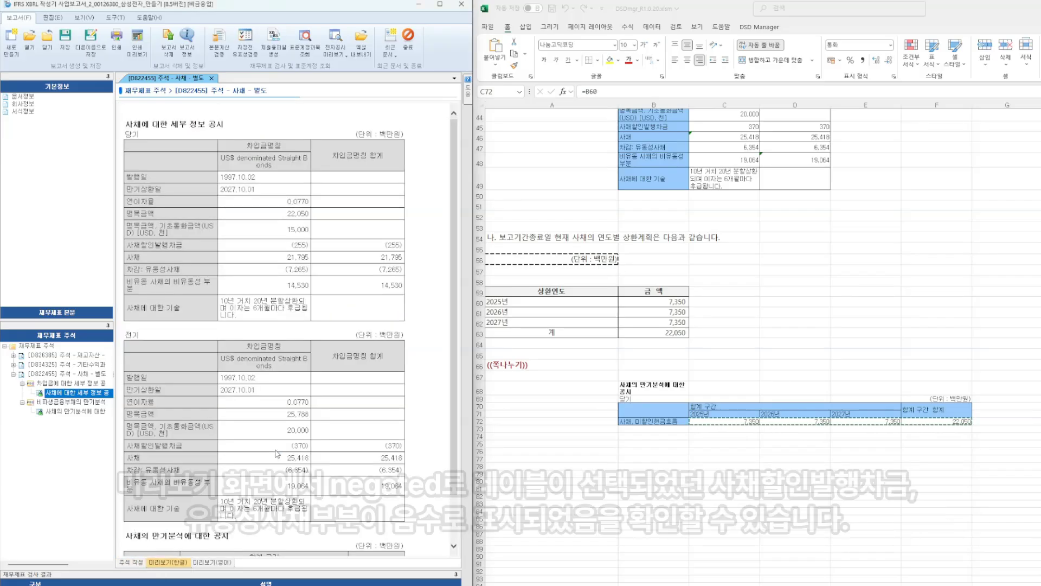
pyautogui.moveTo(291, 246); pyautogui.dragTo(311, 269)
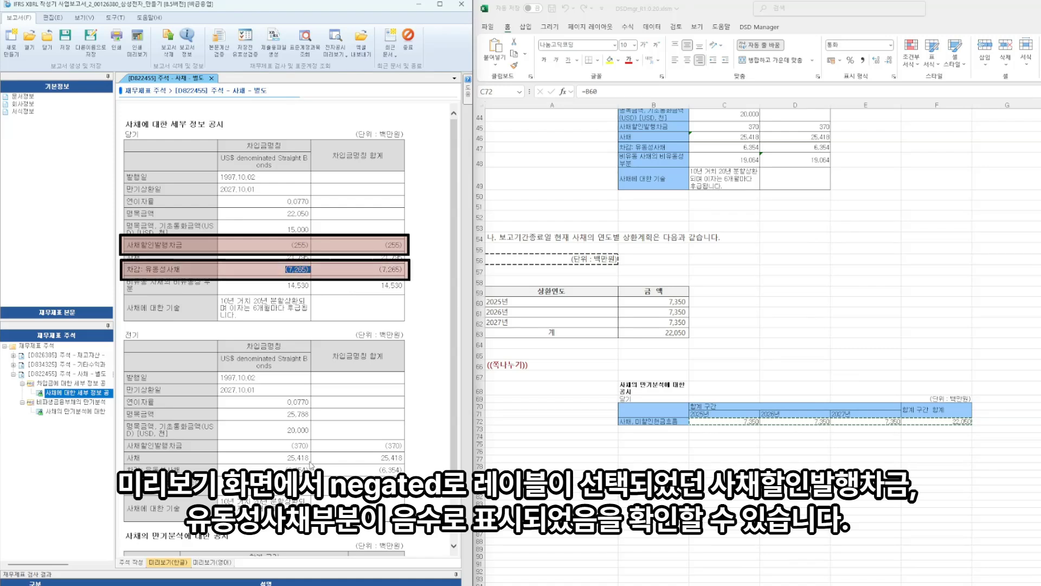